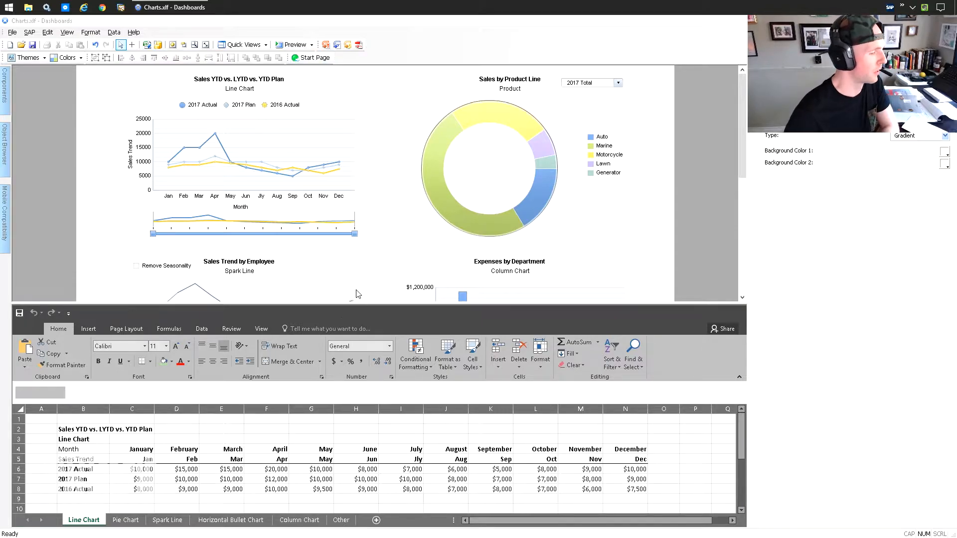
Preview the dashboard and close the Logitech Gaming Software window covering it.
{"action": "left_click", "coordinate": [294, 46]}
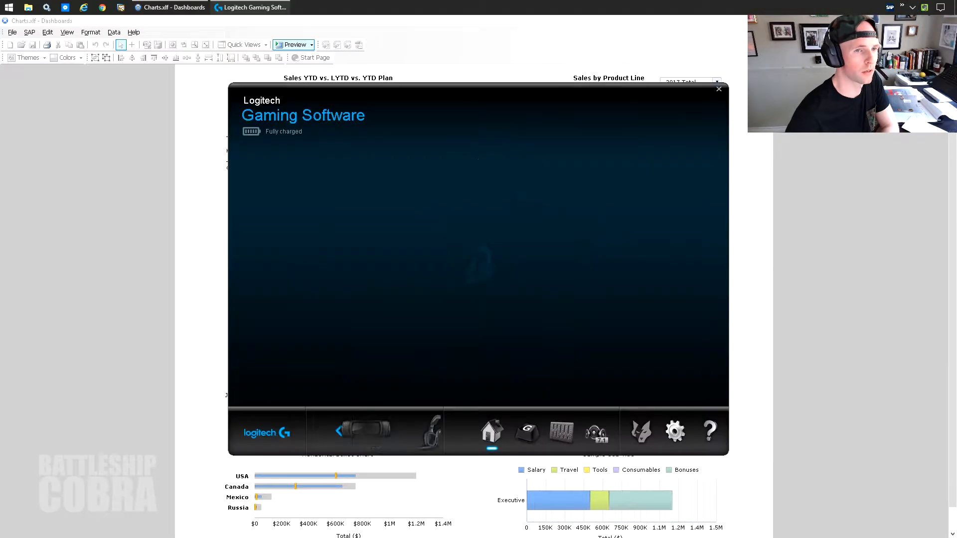
{"action": "left_click", "coordinate": [561, 429]}
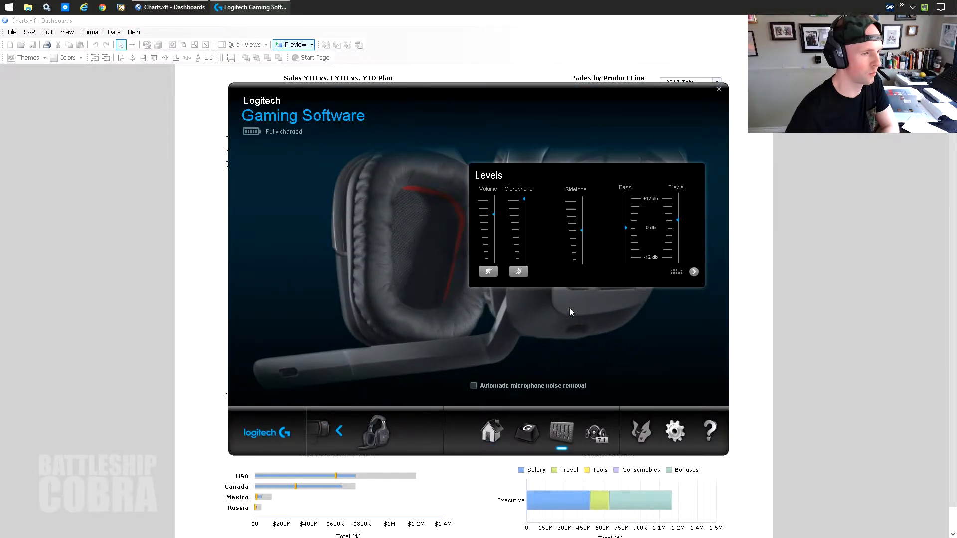
{"action": "left_click", "coordinate": [719, 88]}
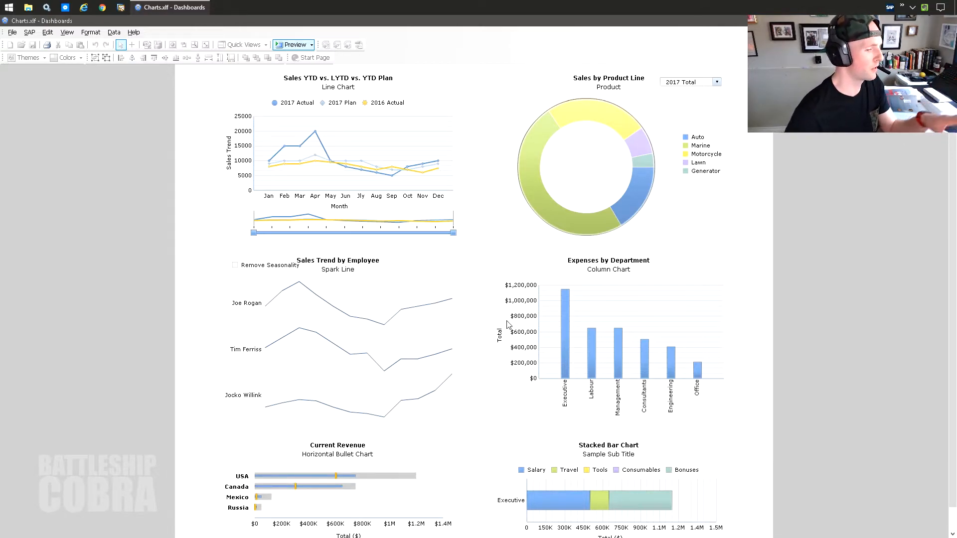
{"action": "mouse_move", "coordinate": [953, 151]}
{"action": "left_mouse_down"}
{"action": "mouse_move", "coordinate": [953, 176]}
{"action": "mouse_move", "coordinate": [952, 150]}
{"action": "left_mouse_up"}
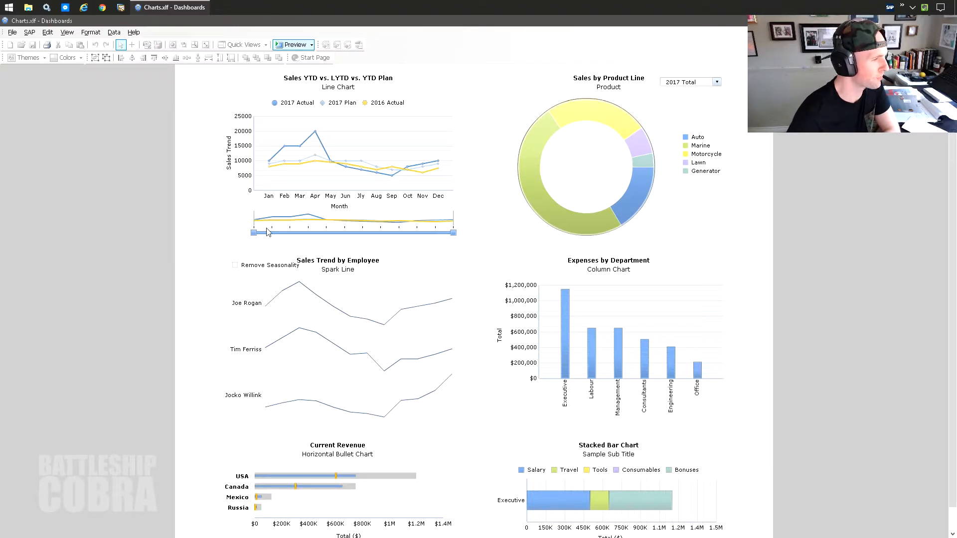
Test the line chart's range slider on May–Dec and Jan–Mar, restore the full year, and leave the preview.
{"action": "left_click_drag", "start_coordinate": [256, 234], "coordinate": [328, 234]}
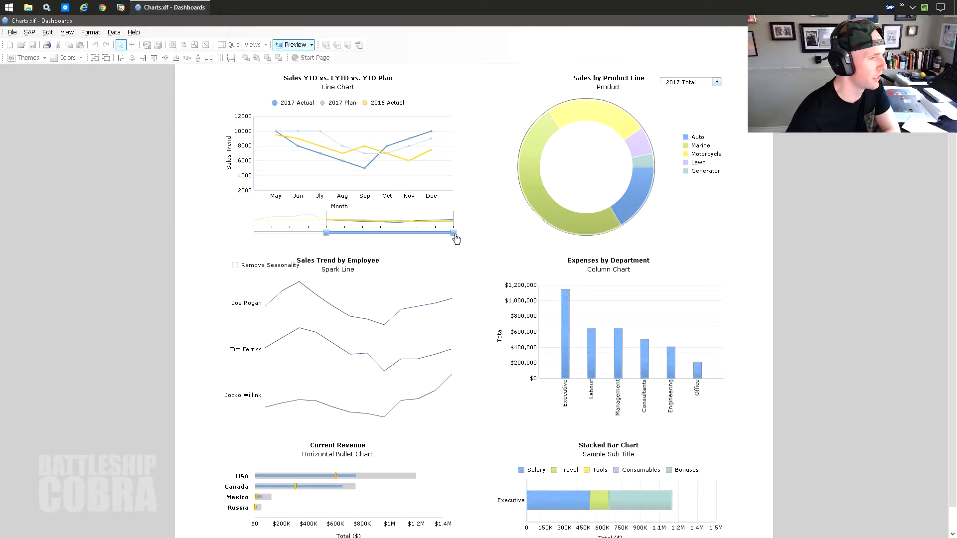
{"action": "left_click_drag", "start_coordinate": [360, 233], "coordinate": [277, 234]}
{"action": "left_click_drag", "start_coordinate": [379, 234], "coordinate": [289, 235]}
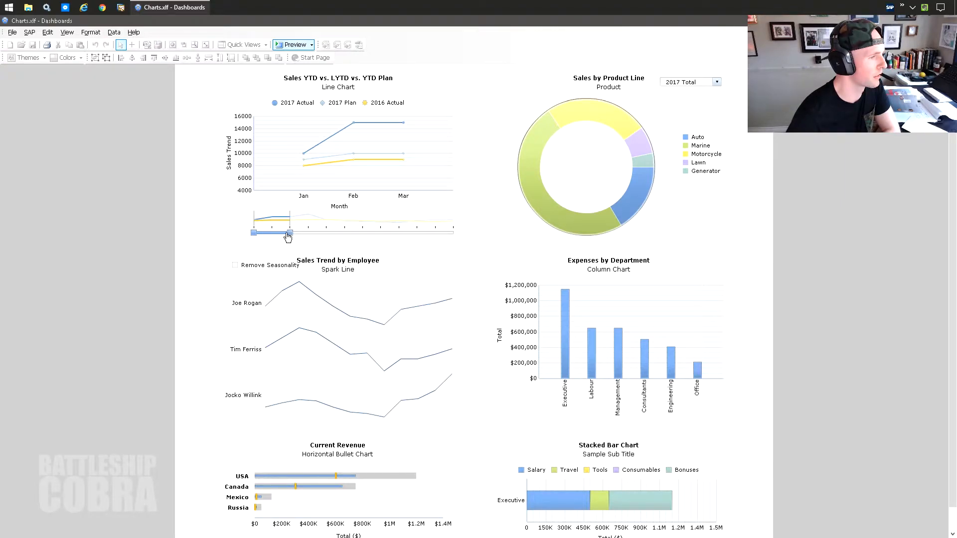
{"action": "left_click_drag", "start_coordinate": [280, 233], "coordinate": [452, 234]}
{"action": "left_click_drag", "start_coordinate": [361, 238], "coordinate": [252, 238]}
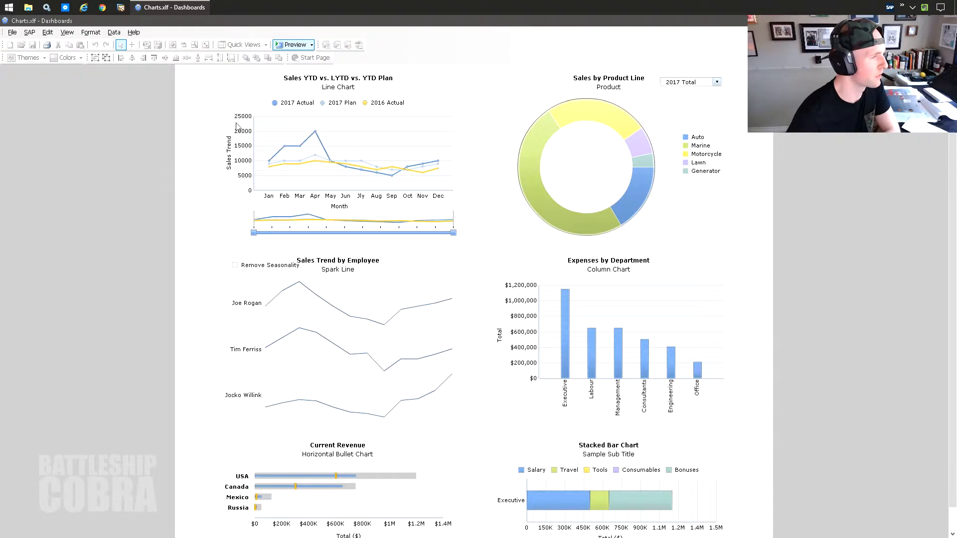
{"action": "left_click", "coordinate": [298, 45]}
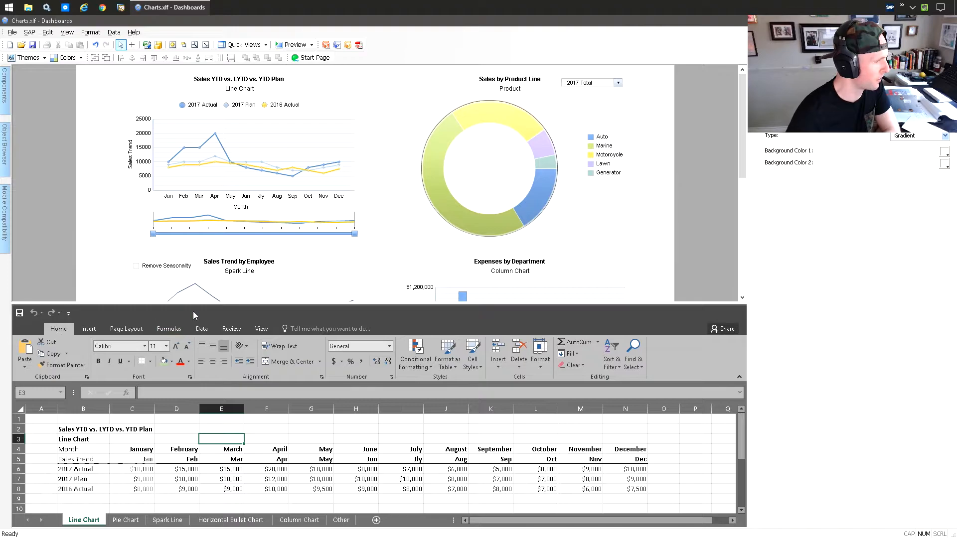
Enlarge the spreadsheet area and examine the Line Chart sheet's title, subtitle and axis label cells B2 to B5.
{"action": "left_click_drag", "start_coordinate": [193, 305], "coordinate": [194, 260]}
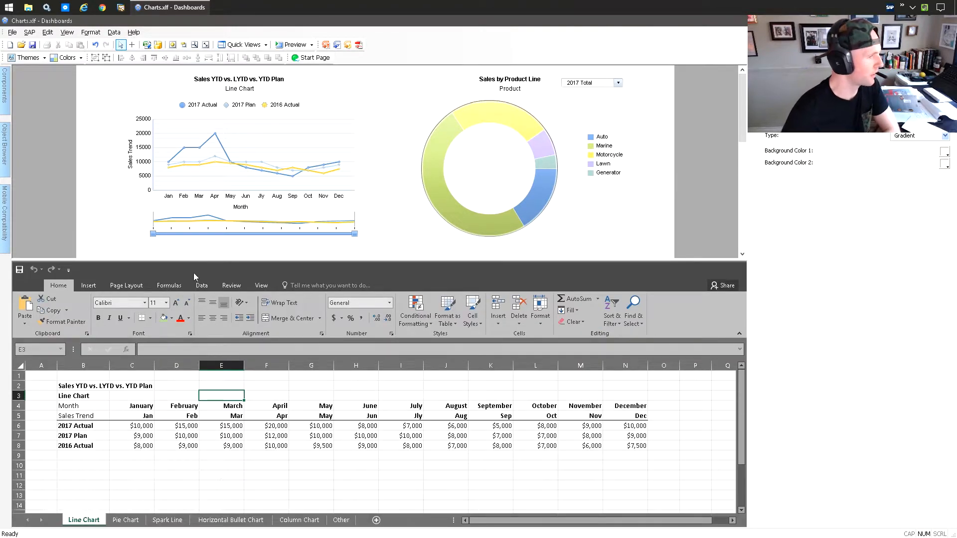
{"action": "left_click", "coordinate": [134, 426]}
{"action": "left_click", "coordinate": [141, 445]}
{"action": "left_click", "coordinate": [141, 437]}
{"action": "left_click", "coordinate": [74, 388]}
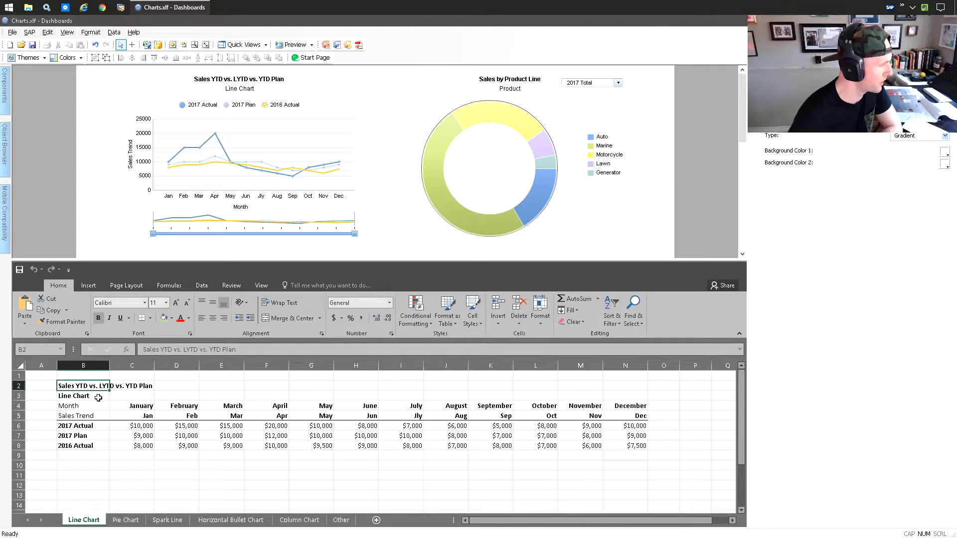
{"action": "left_click", "coordinate": [74, 399]}
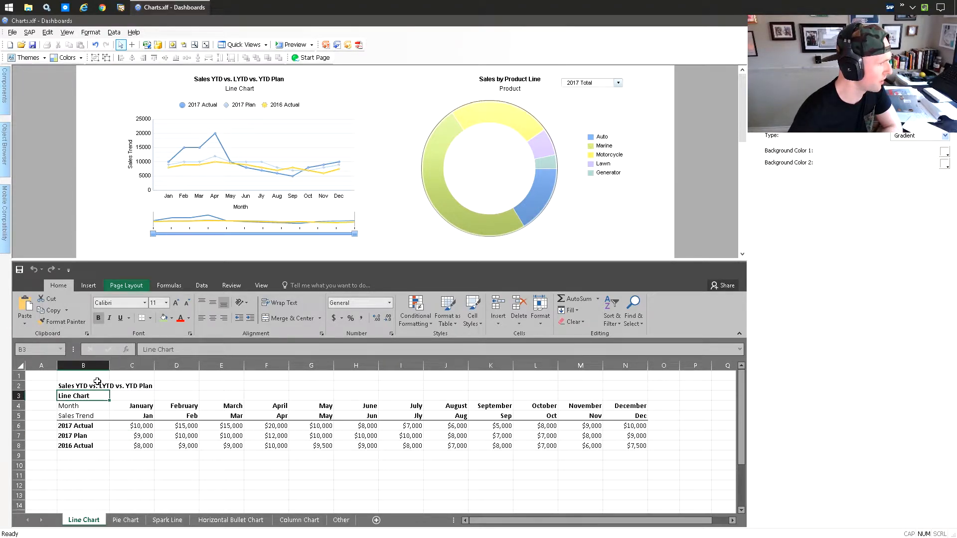
{"action": "left_click", "coordinate": [78, 405]}
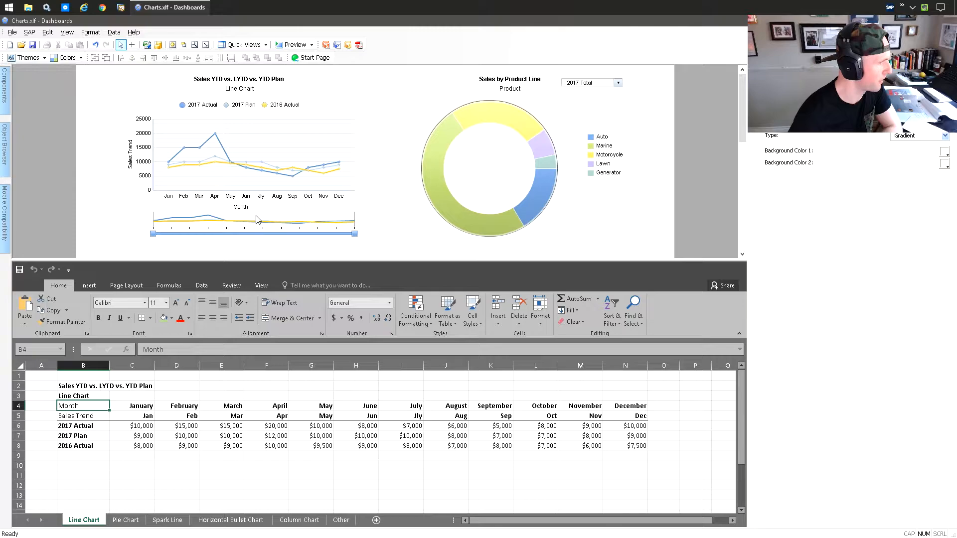
{"action": "left_click", "coordinate": [86, 417]}
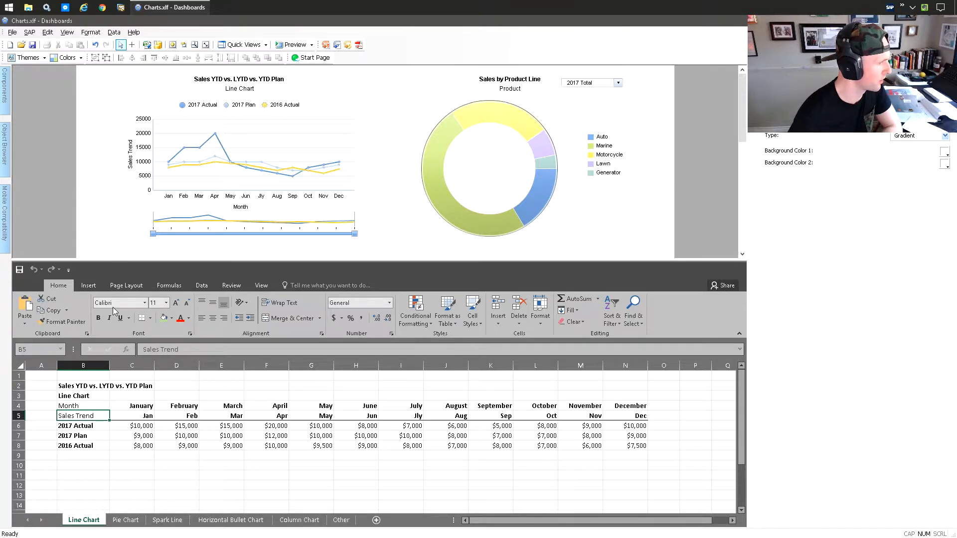
Examine the 2017 Actual, 2017 Plan and 2016 Actual series names and their monthly values in rows 6 to 8.
{"action": "left_click", "coordinate": [88, 429]}
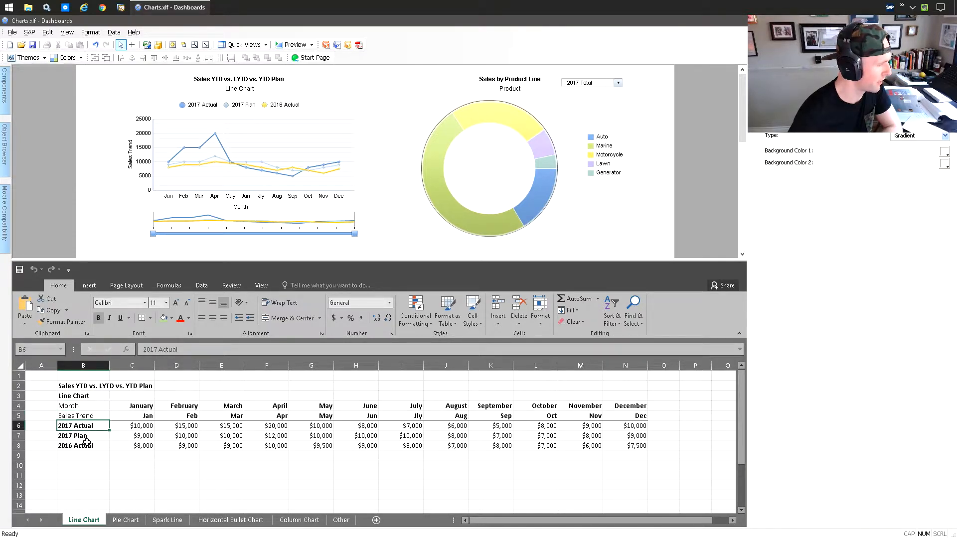
{"action": "left_click", "coordinate": [87, 436]}
{"action": "left_click", "coordinate": [88, 427]}
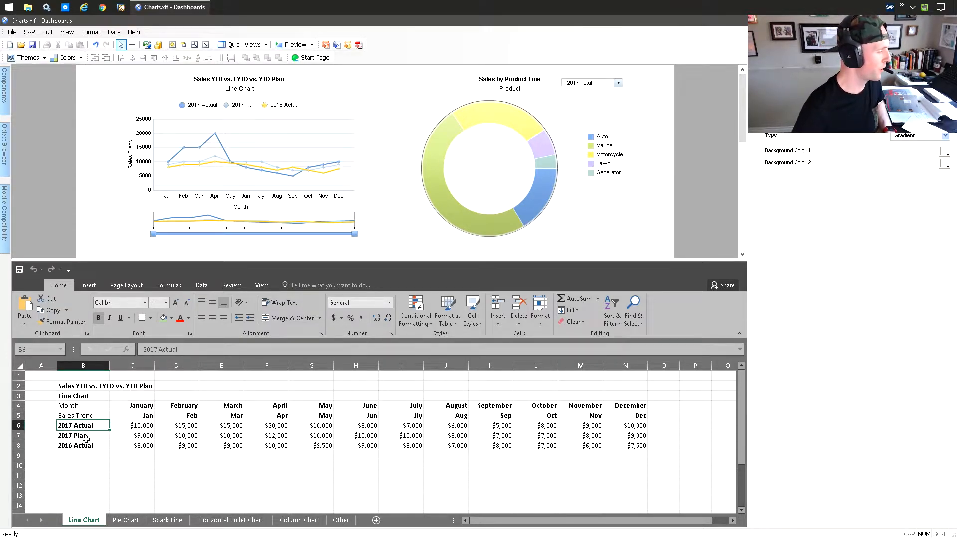
{"action": "left_click_drag", "start_coordinate": [93, 427], "coordinate": [626, 442]}
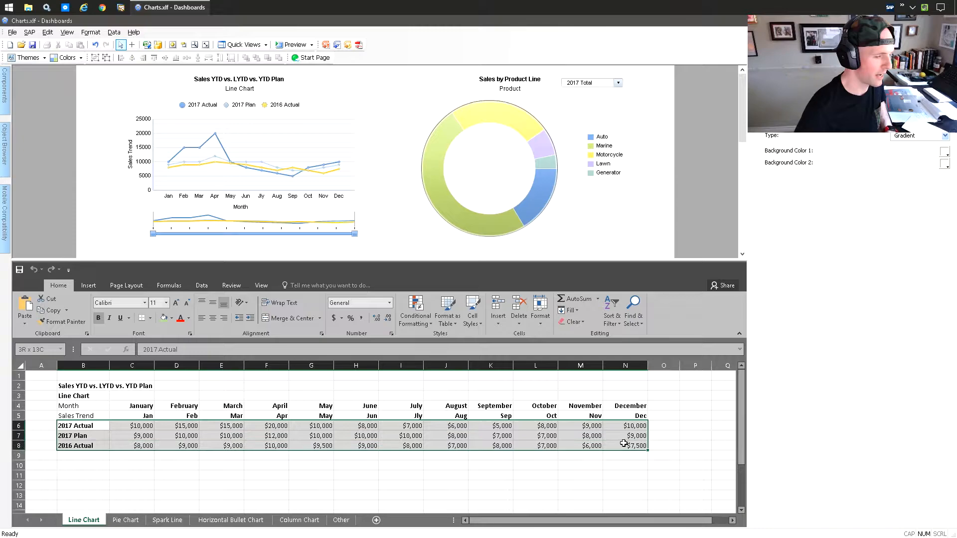
{"action": "left_click", "coordinate": [77, 427]}
{"action": "left_click", "coordinate": [81, 437]}
{"action": "left_click", "coordinate": [84, 447]}
{"action": "left_click", "coordinate": [131, 427]}
{"action": "left_click", "coordinate": [170, 430]}
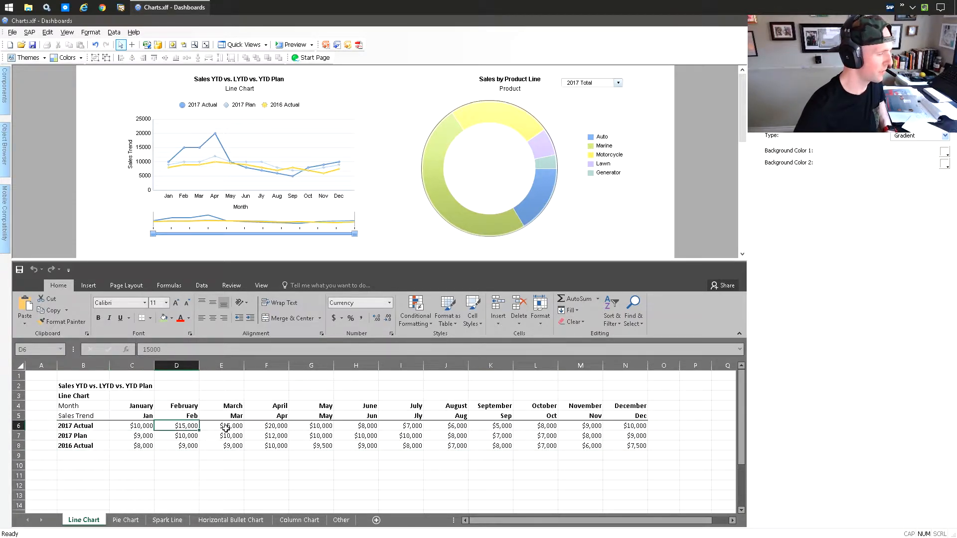
{"action": "left_click", "coordinate": [225, 428]}
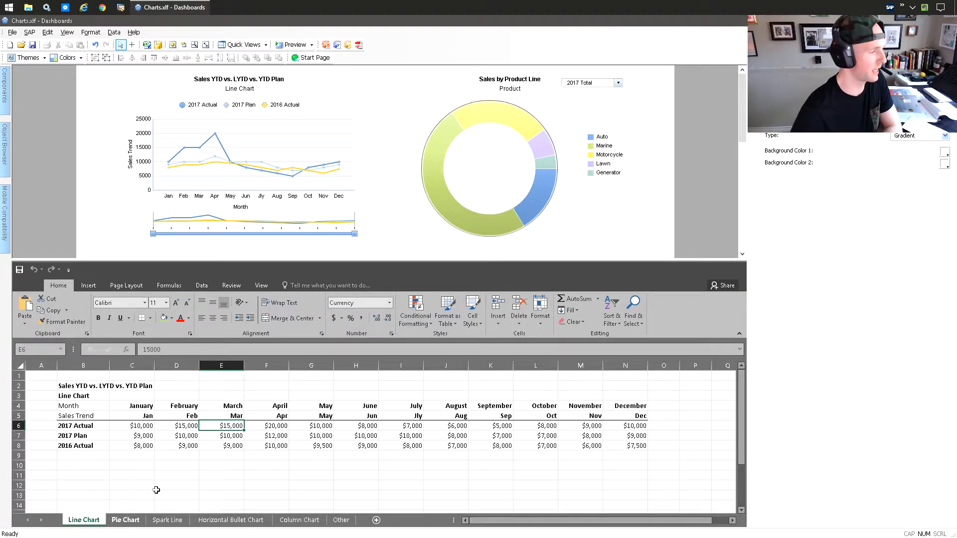
{"action": "left_click", "coordinate": [140, 425]}
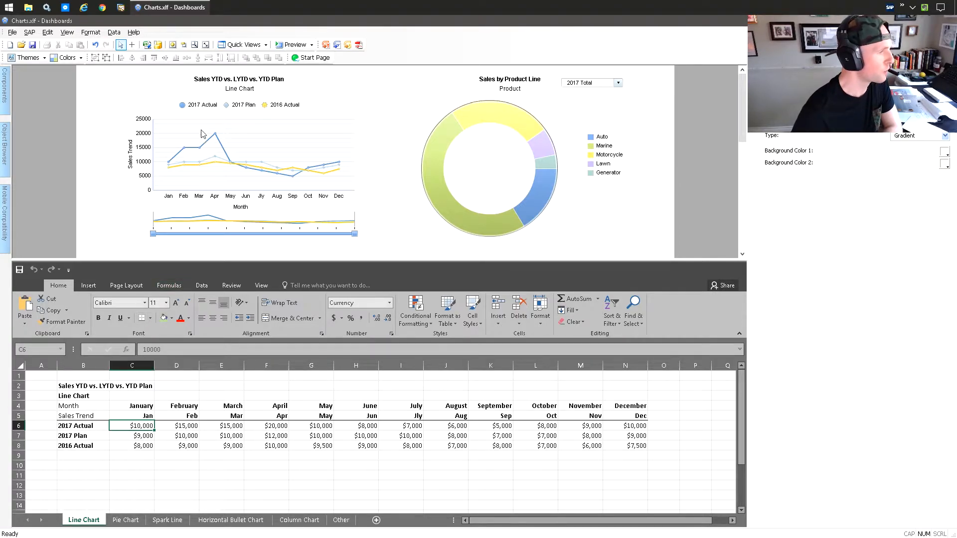
Examine the line chart's data bindings, data insertion, behavior, scale, animation, text, layout and series settings.
{"action": "left_click", "coordinate": [175, 154]}
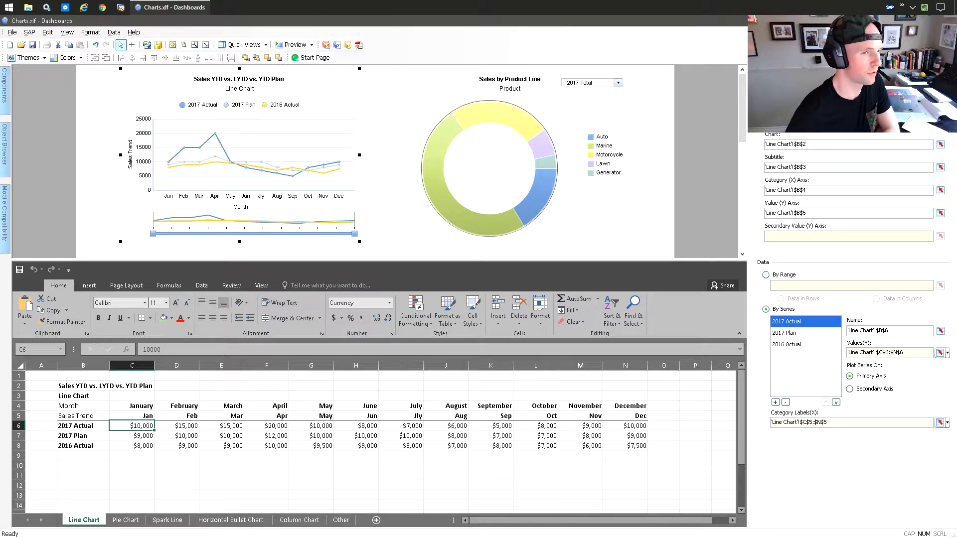
{"action": "left_click", "coordinate": [800, 95]}
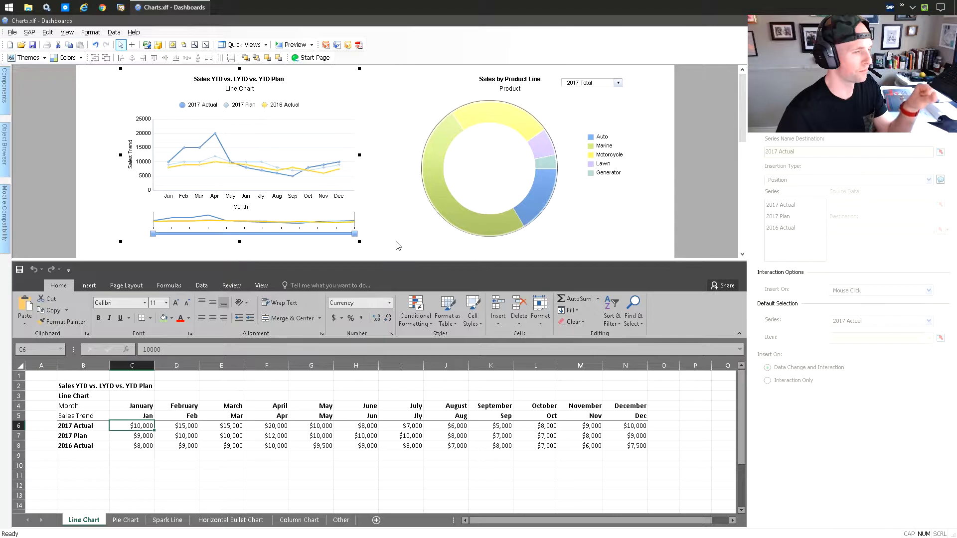
{"action": "left_click", "coordinate": [819, 135]}
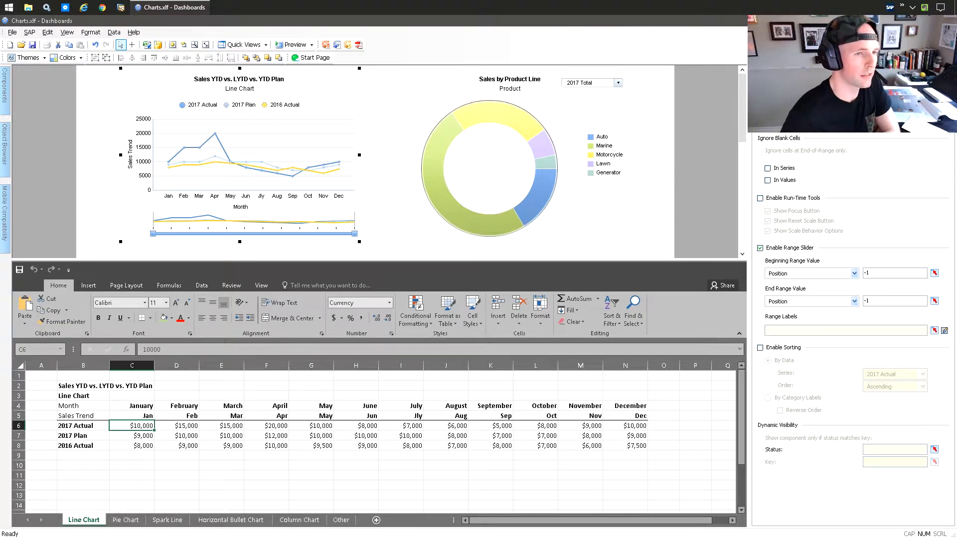
{"action": "left_click", "coordinate": [792, 125]}
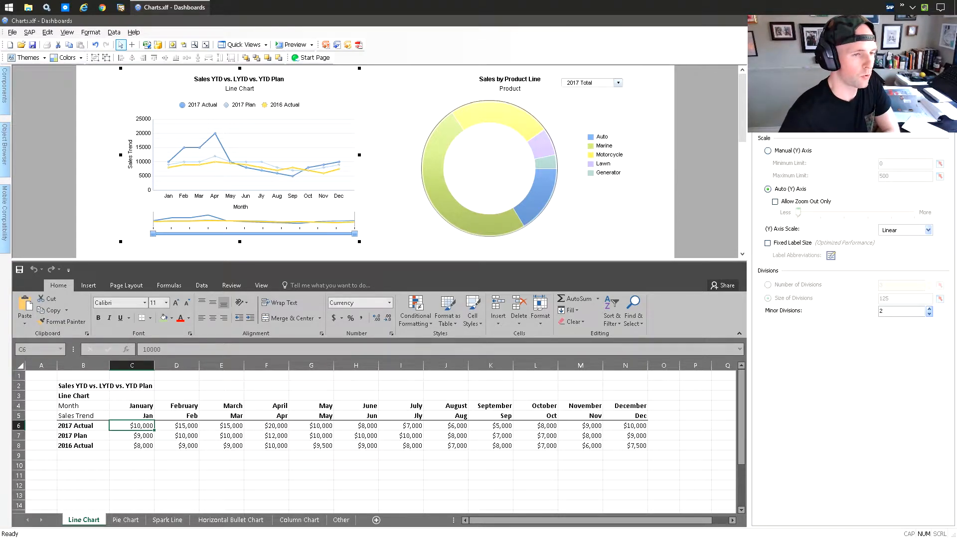
{"action": "left_click", "coordinate": [843, 125]}
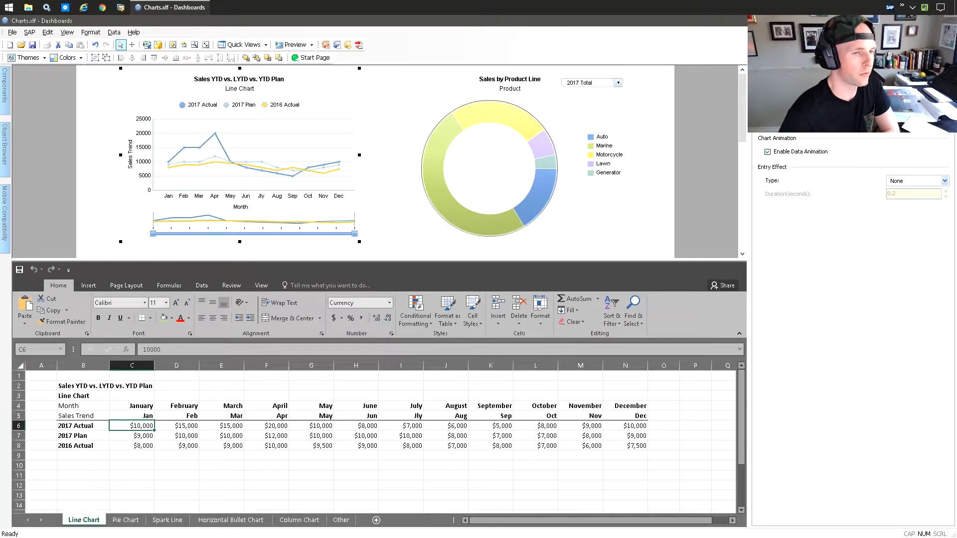
{"action": "left_click", "coordinate": [855, 111]}
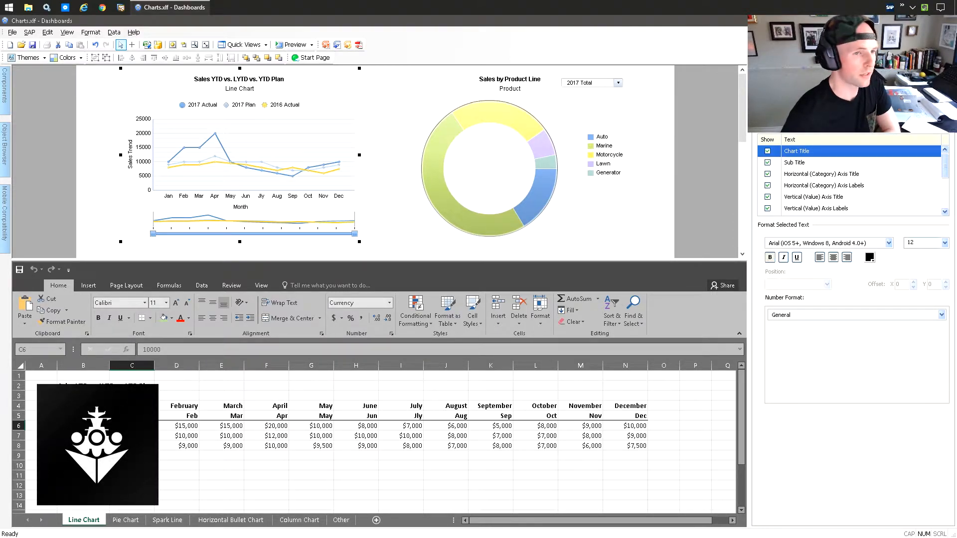
{"action": "left_click", "coordinate": [768, 124]}
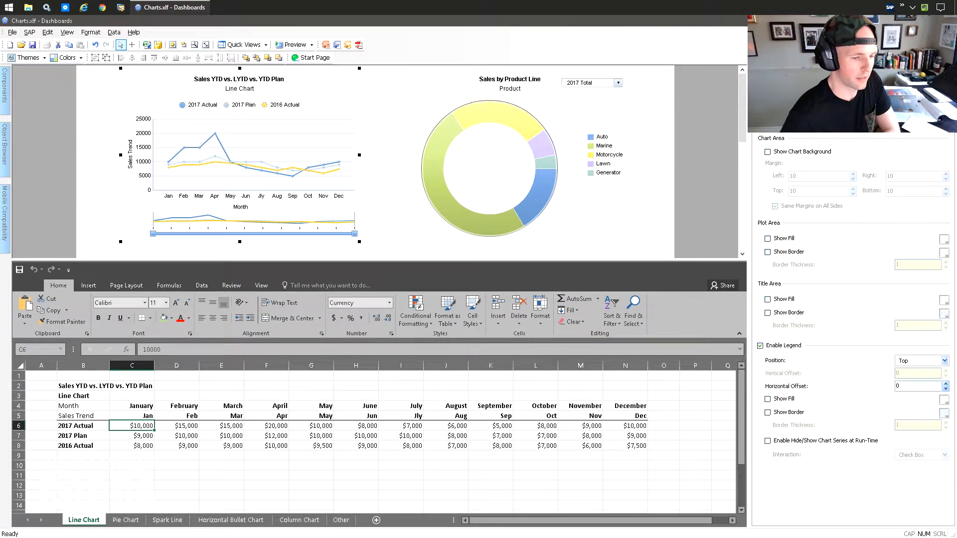
{"action": "left_click", "coordinate": [794, 123]}
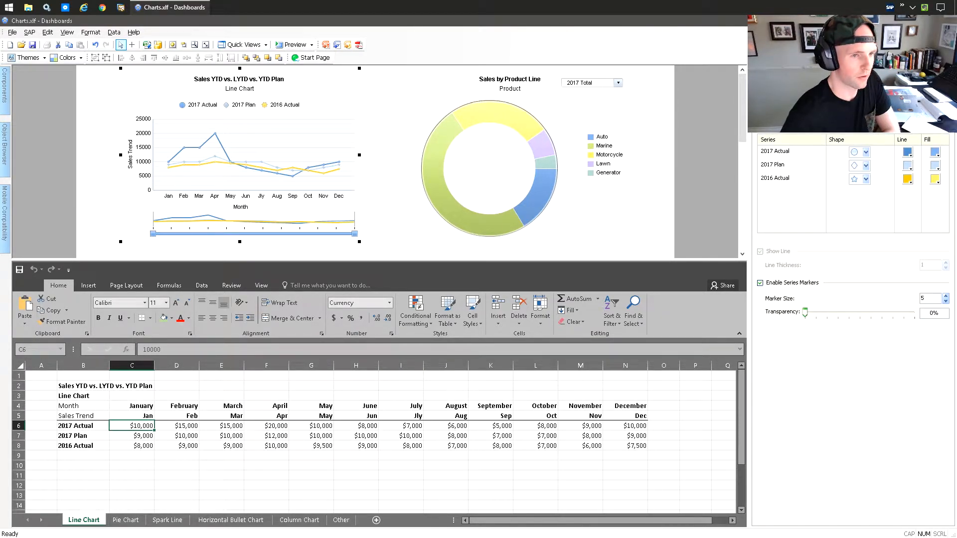
Enable Fixed Label Size in the line chart's scale settings and compare its value axis with the charts below.
{"action": "left_click", "coordinate": [840, 108]}
{"action": "left_click", "coordinate": [798, 124]}
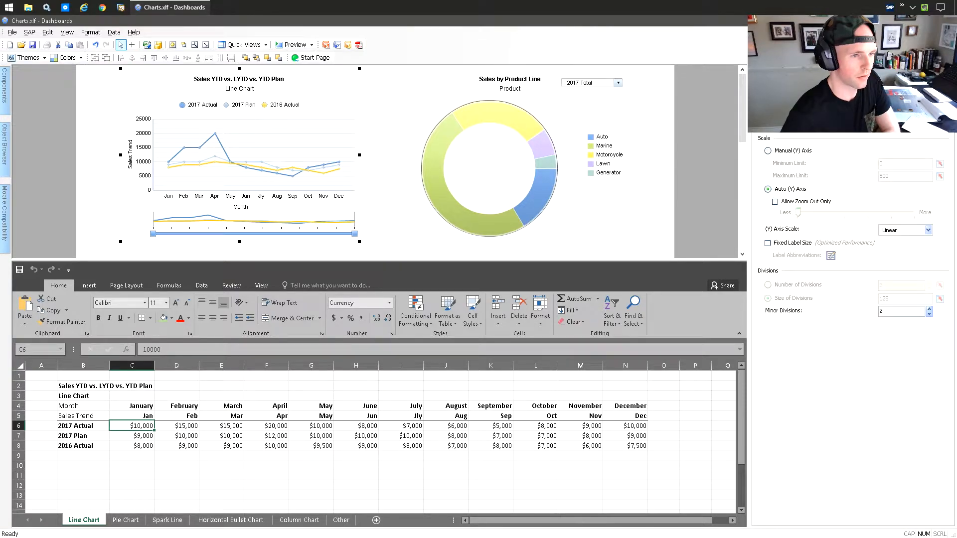
{"action": "left_click", "coordinate": [768, 243]}
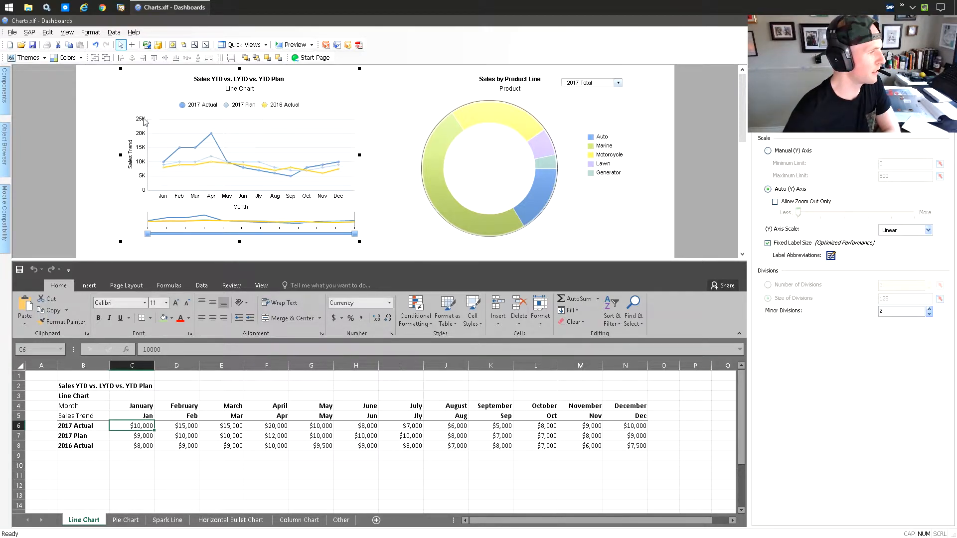
{"action": "scroll", "coordinate": [390, 207], "scroll_direction": "down", "scroll_amount": 1}
{"action": "scroll", "coordinate": [390, 207], "scroll_direction": "down", "scroll_amount": 3}
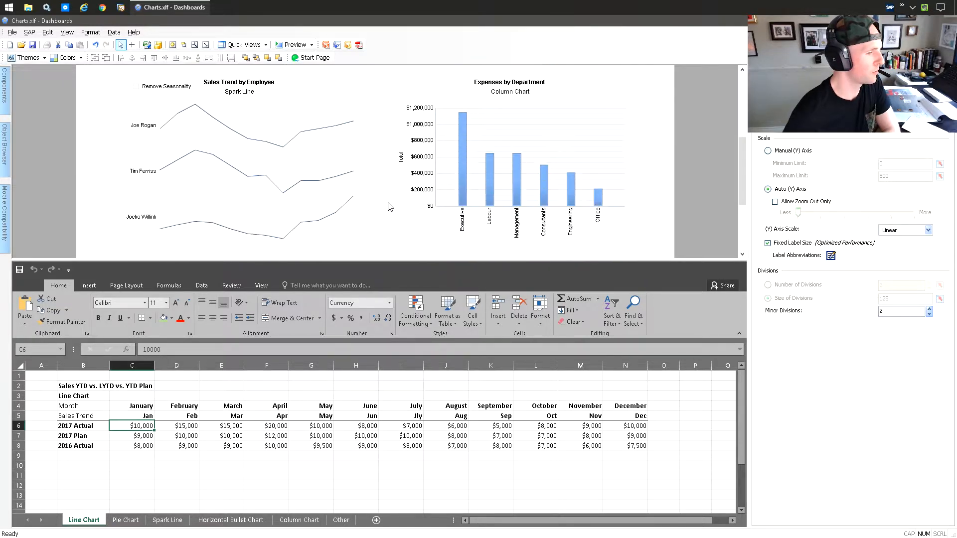
{"action": "scroll", "coordinate": [384, 199], "scroll_direction": "up", "scroll_amount": 3}
{"action": "scroll", "coordinate": [215, 152], "scroll_direction": "up", "scroll_amount": 1}
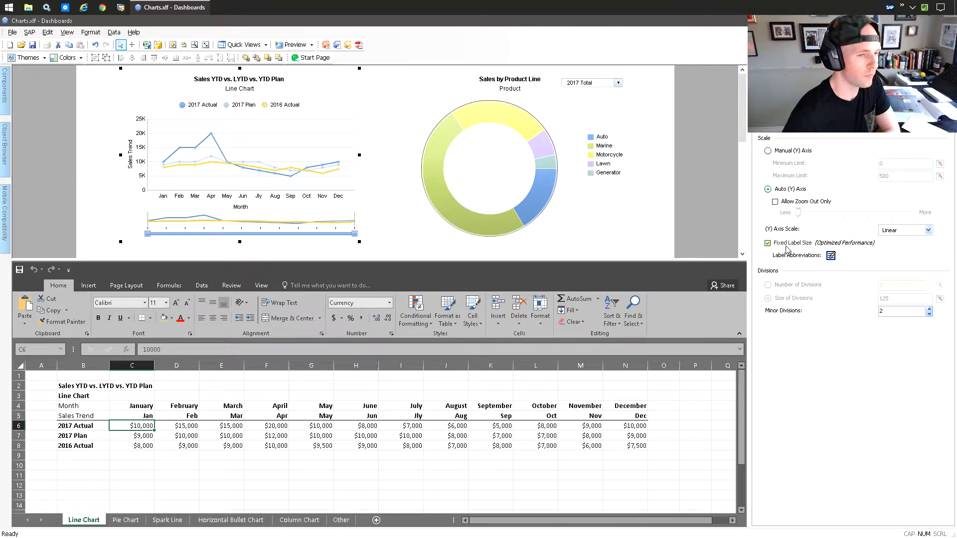
Review the line chart's label unit abbreviations without changes and look over the charts lower on the dashboard.
{"action": "left_click", "coordinate": [830, 255]}
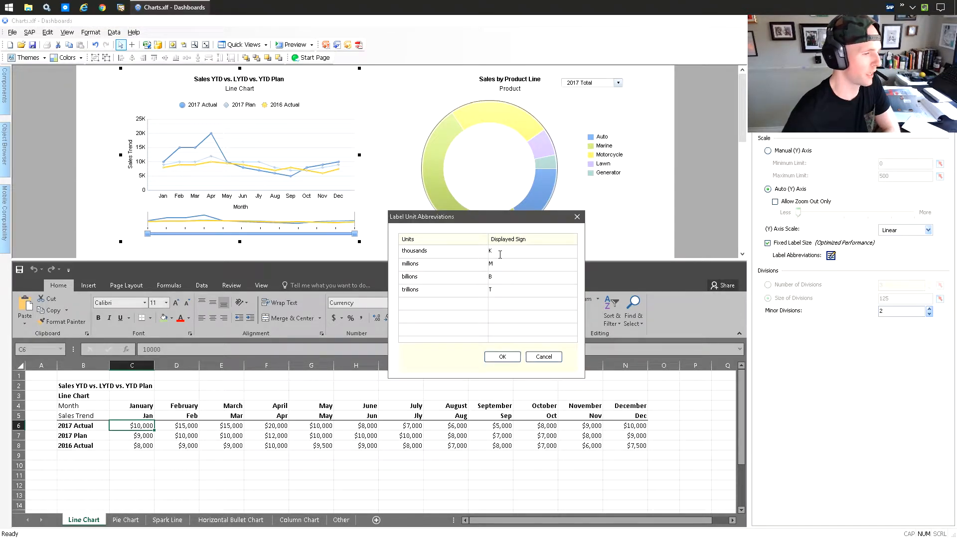
{"action": "left_click", "coordinate": [577, 217]}
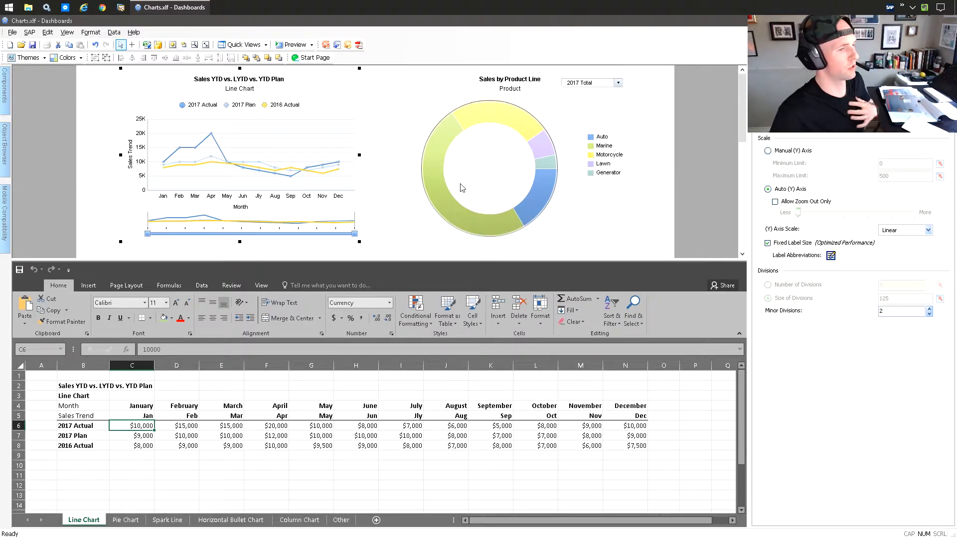
{"action": "scroll", "coordinate": [460, 184], "scroll_direction": "down", "scroll_amount": 3}
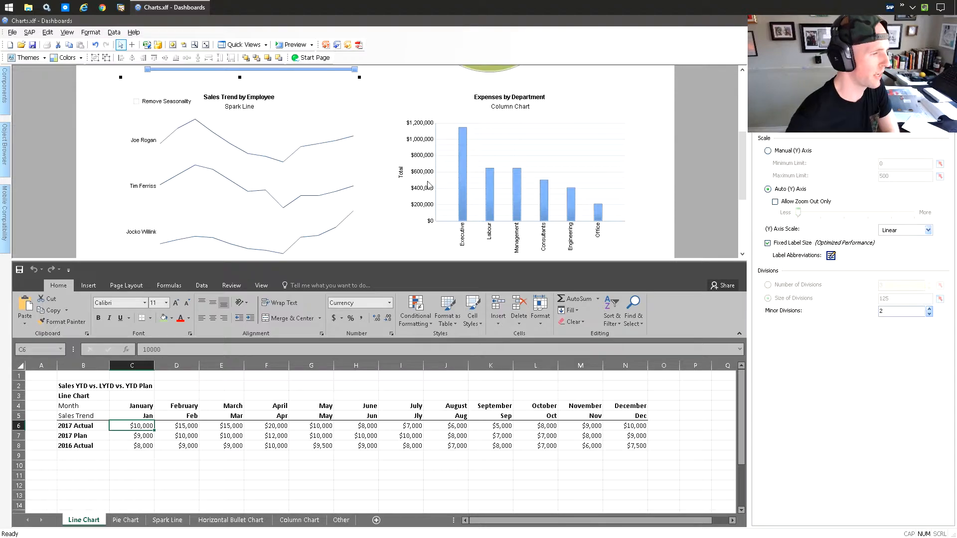
{"action": "scroll", "coordinate": [430, 189], "scroll_direction": "down", "scroll_amount": 3}
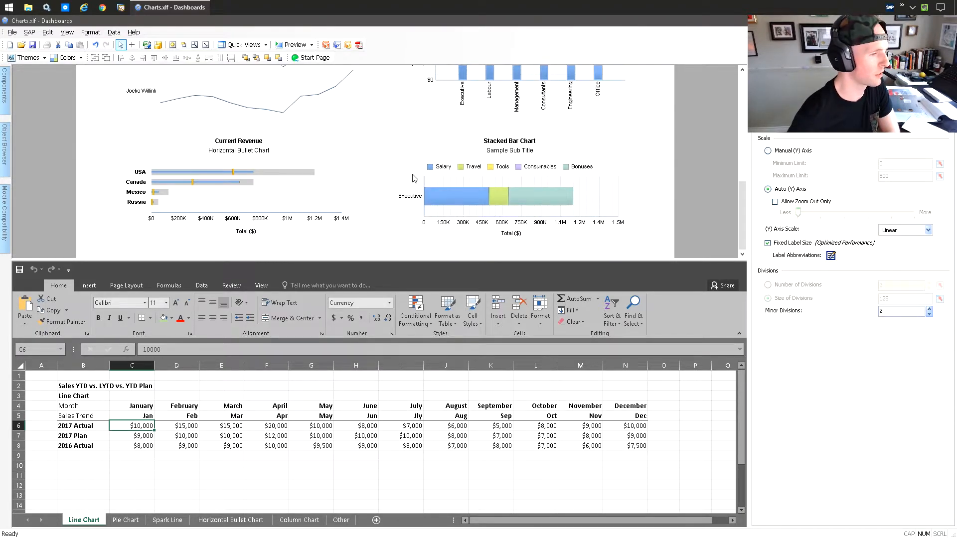
Enable Fixed Label Size in the scale settings of the Expenses by Department column chart.
{"action": "scroll", "coordinate": [421, 181], "scroll_direction": "up", "scroll_amount": 3}
{"action": "left_click", "coordinate": [425, 158]}
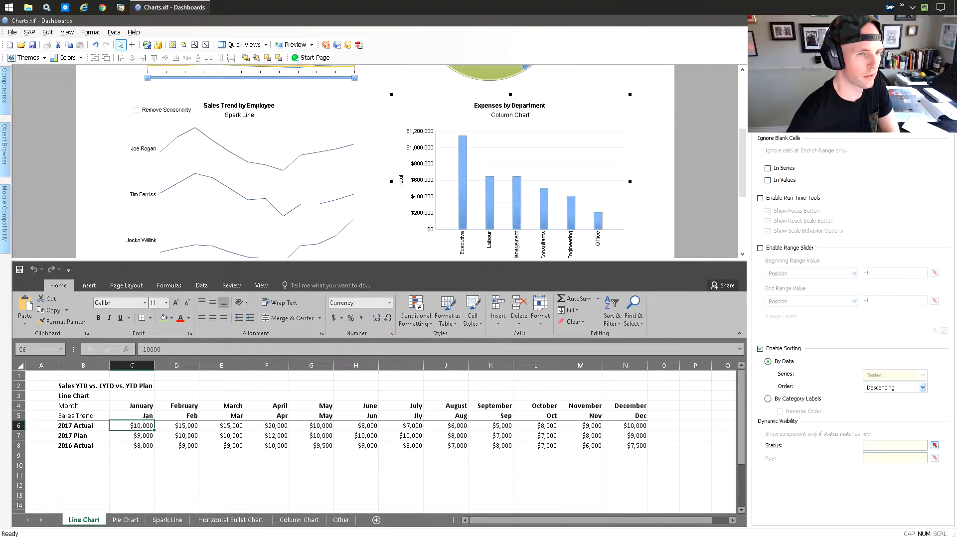
{"action": "left_click", "coordinate": [840, 123]}
{"action": "left_click", "coordinate": [792, 243]}
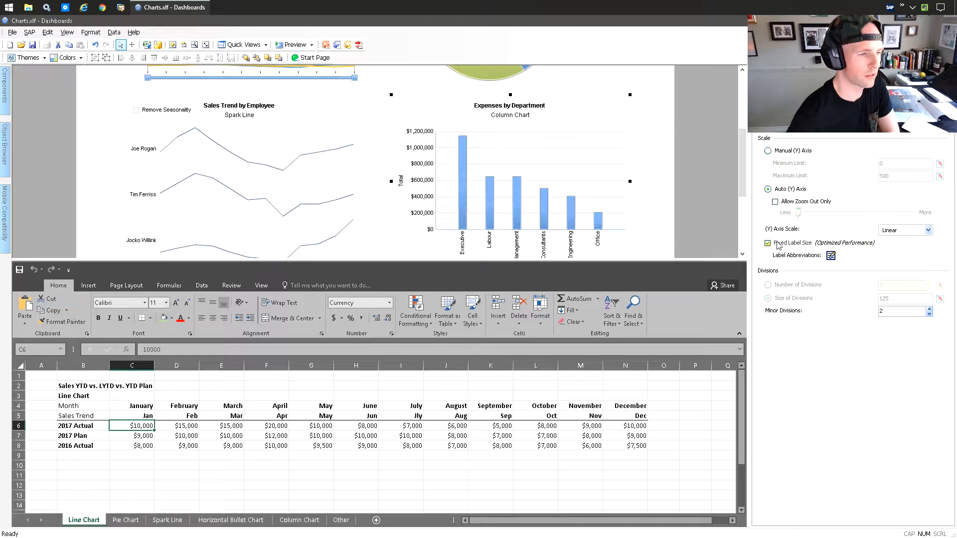
{"action": "left_click", "coordinate": [672, 119]}
Examine the line chart's scale, animation, series, axes, text, color and alert settings.
{"action": "scroll", "coordinate": [426, 188], "scroll_direction": "up", "scroll_amount": 3}
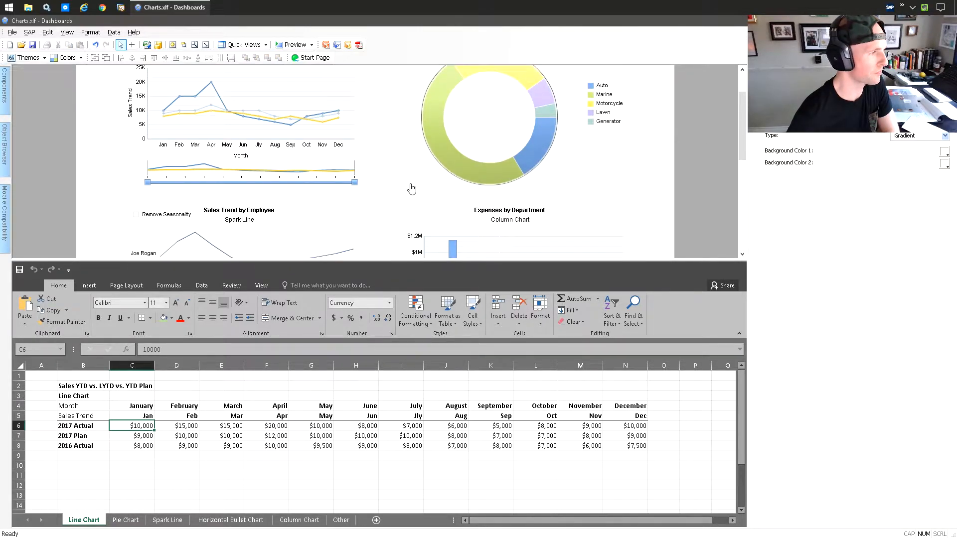
{"action": "scroll", "coordinate": [411, 188], "scroll_direction": "up", "scroll_amount": 2}
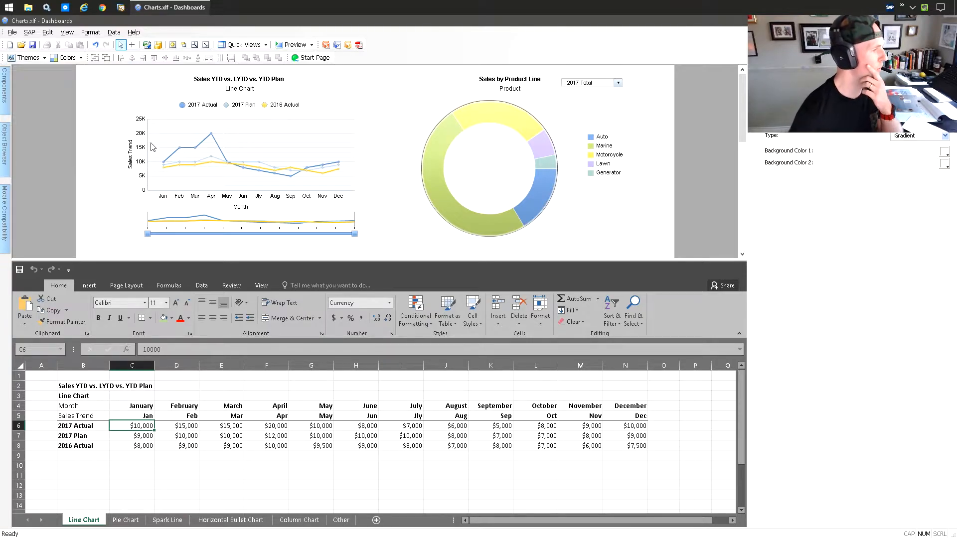
{"action": "left_click", "coordinate": [261, 143]}
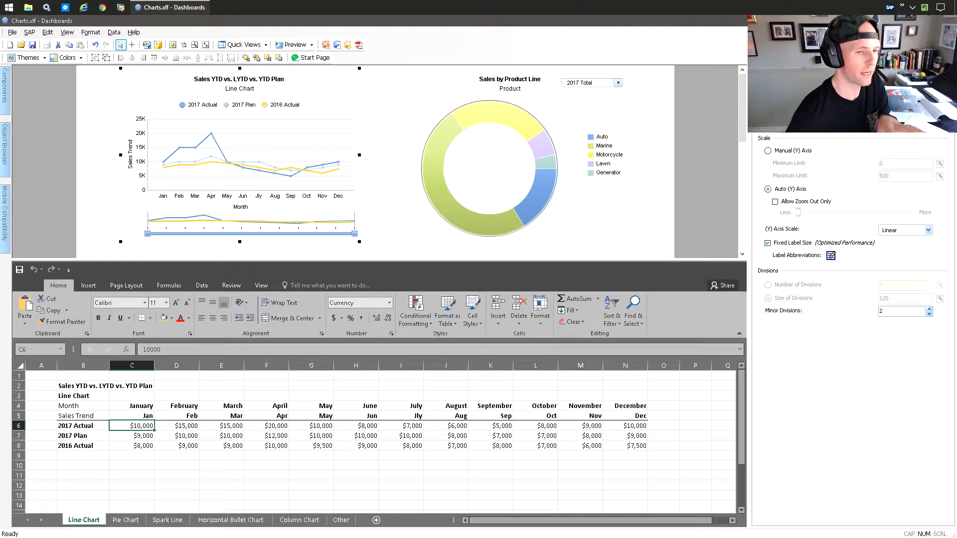
{"action": "left_click", "coordinate": [833, 124]}
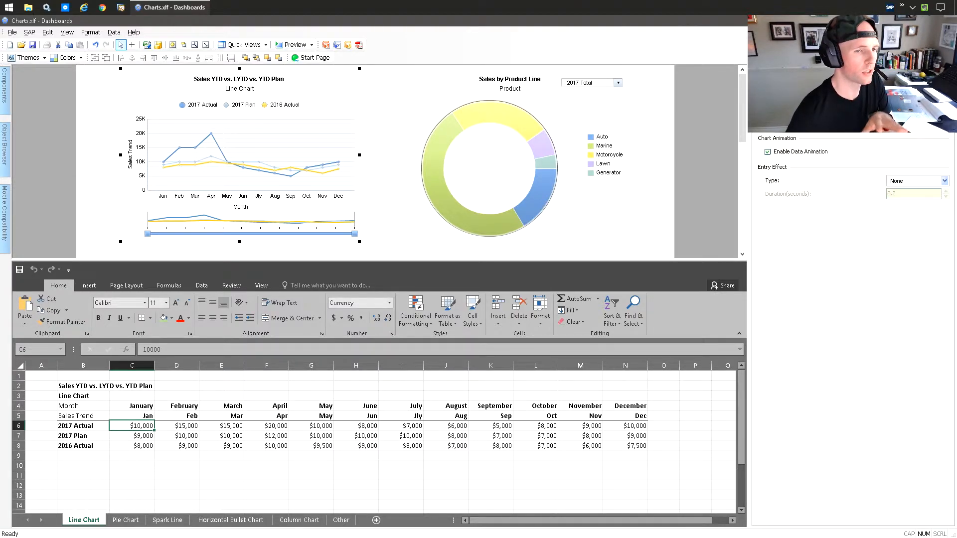
{"action": "left_click", "coordinate": [872, 101]}
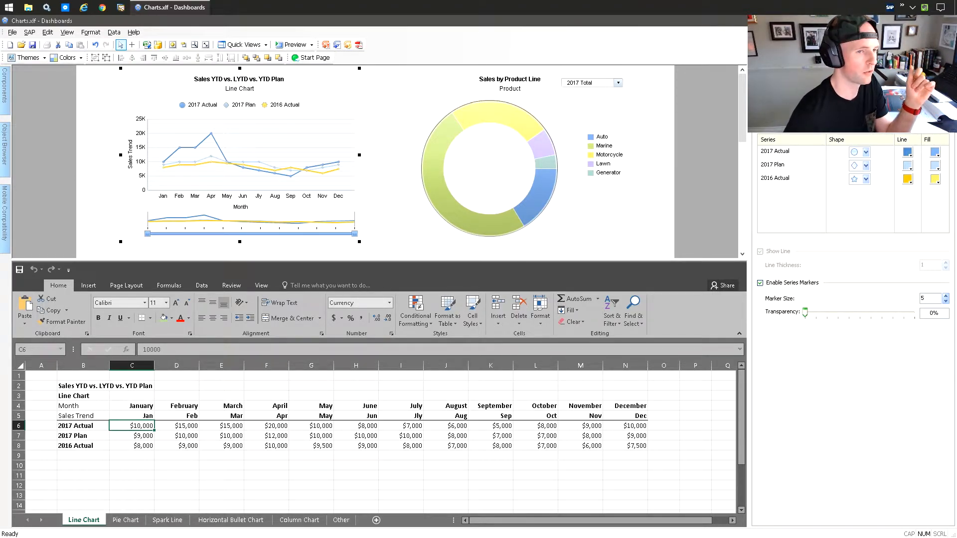
{"action": "left_click", "coordinate": [812, 123]}
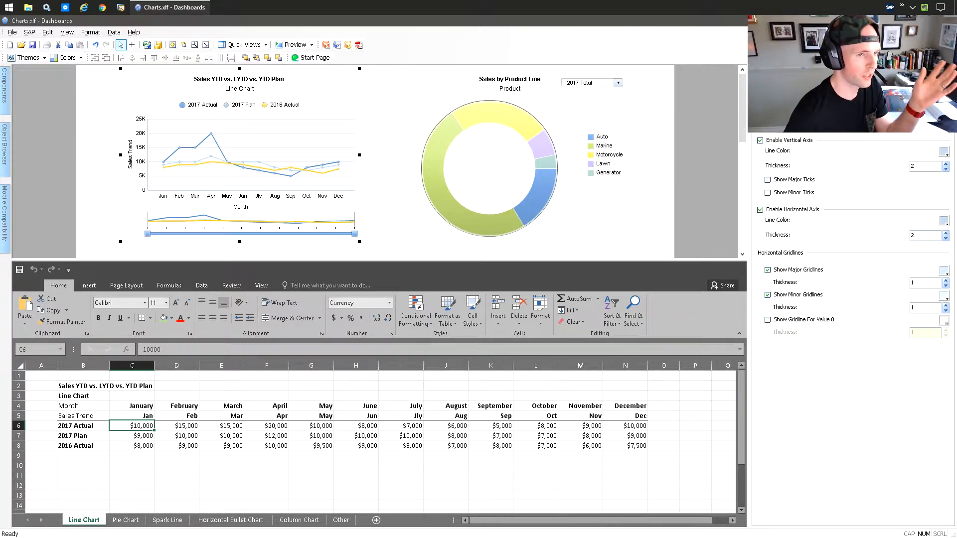
{"action": "left_click", "coordinate": [831, 123]}
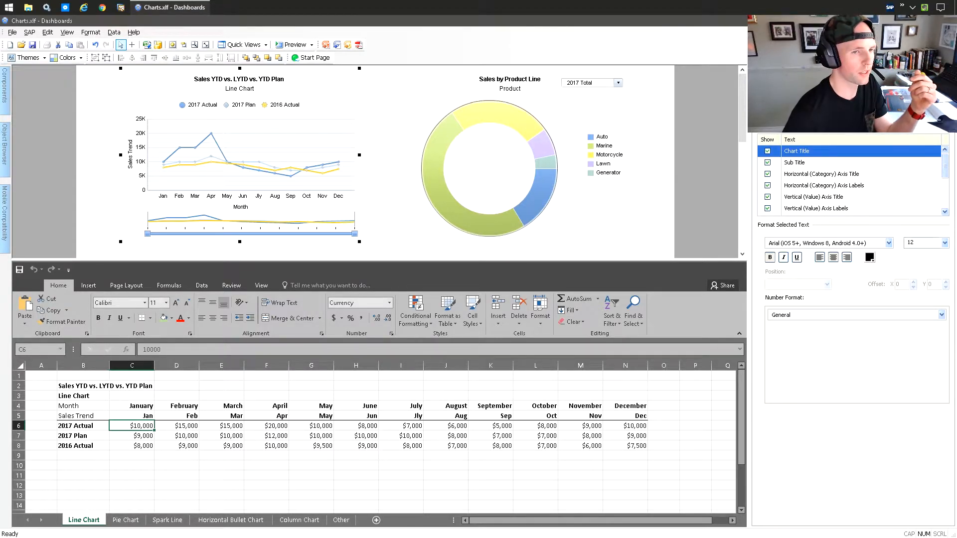
{"action": "left_click", "coordinate": [852, 120]}
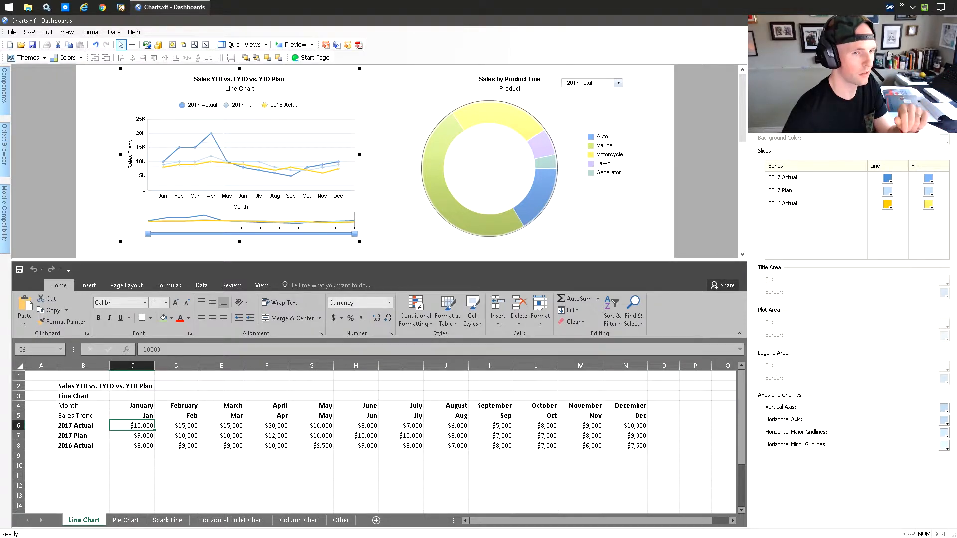
{"action": "left_click", "coordinate": [913, 102]}
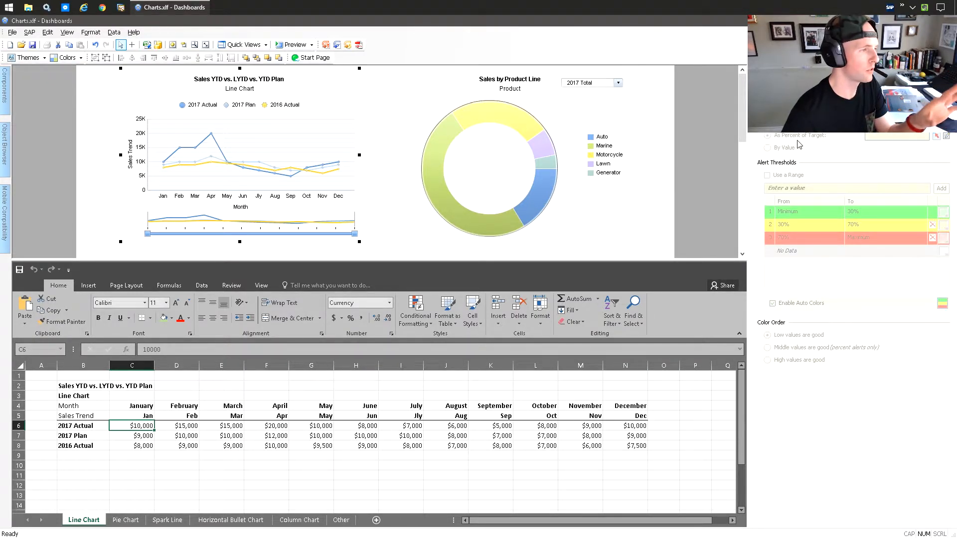
{"action": "left_click", "coordinate": [105, 101]}
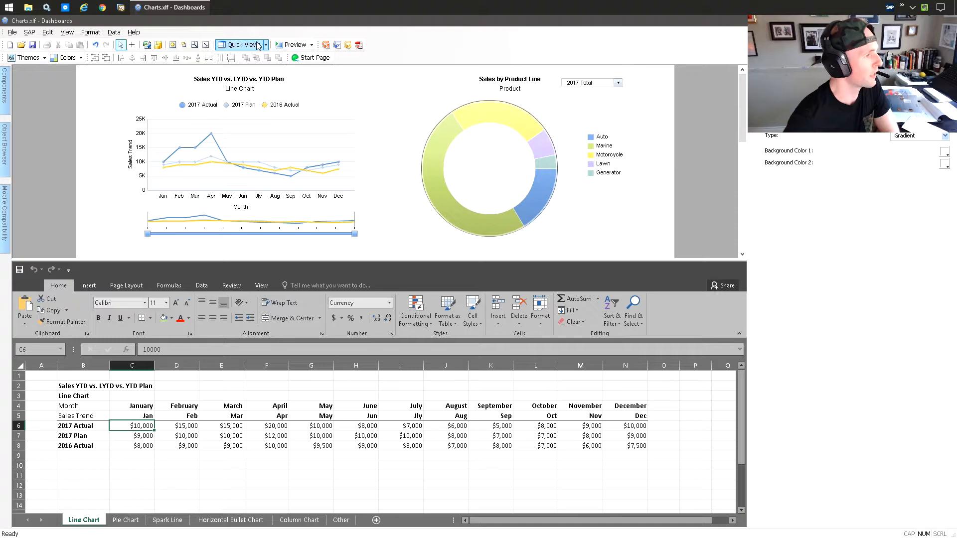
Preview the dashboard and inspect the value and percentage details of the Sales by Product Line slices.
{"action": "left_click", "coordinate": [289, 46]}
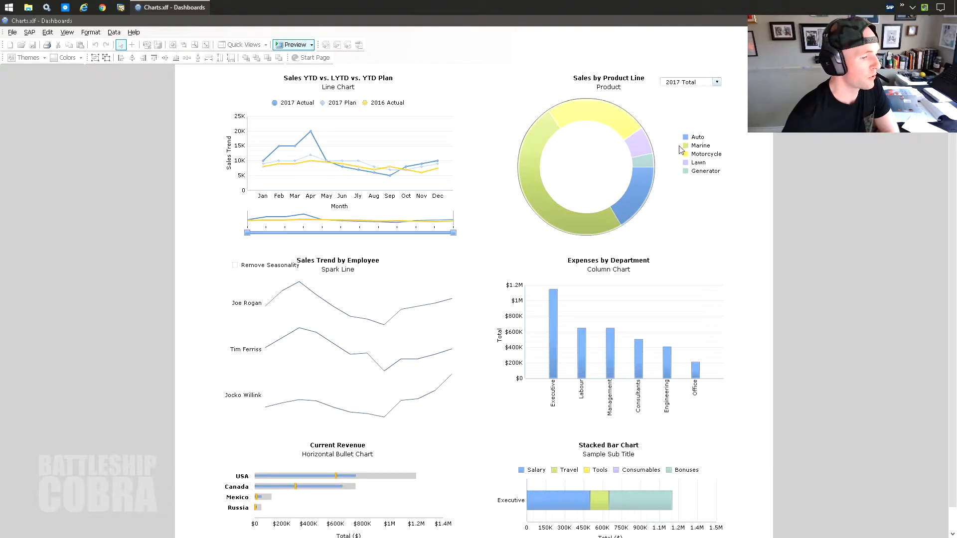
{"action": "mouse_move", "coordinate": [618, 123]}
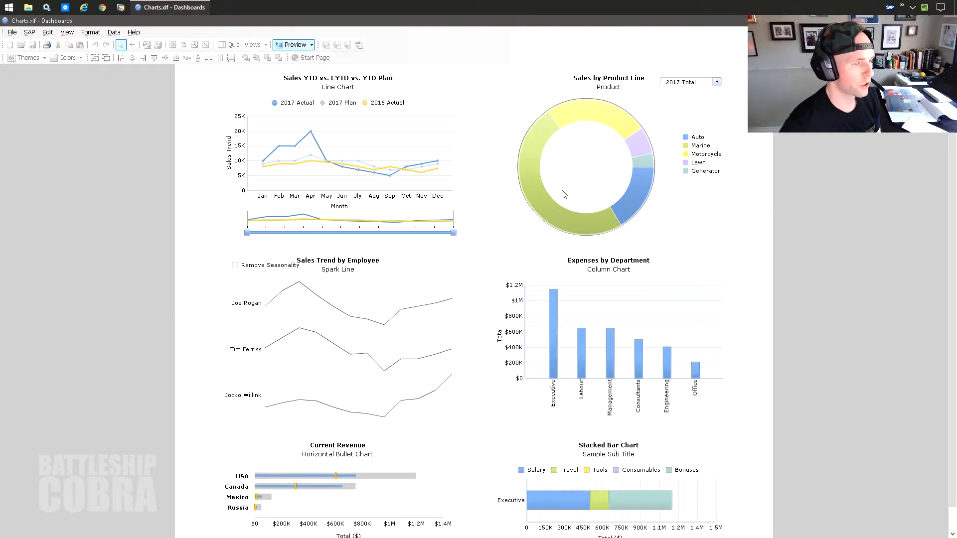
{"action": "mouse_move", "coordinate": [540, 132]}
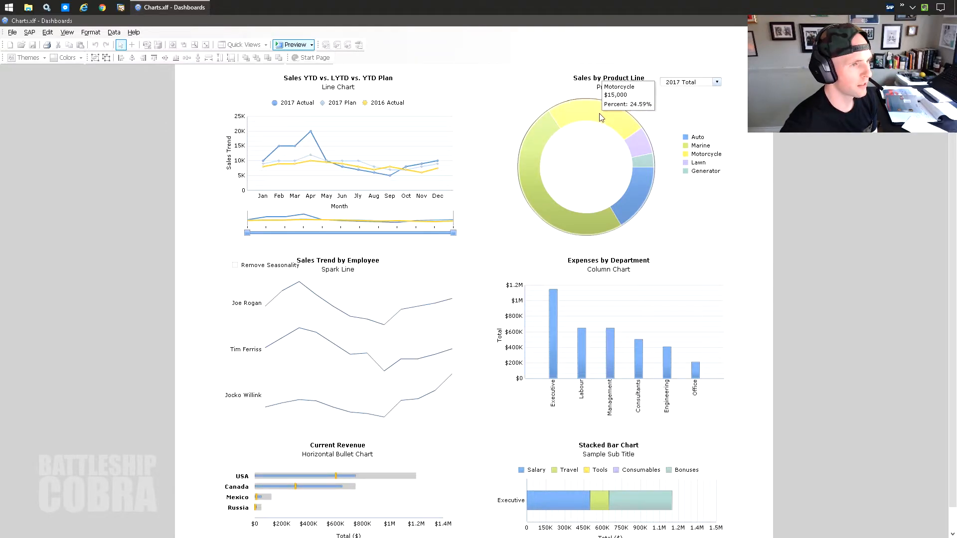
{"action": "mouse_move", "coordinate": [645, 177]}
{"action": "mouse_move", "coordinate": [592, 229]}
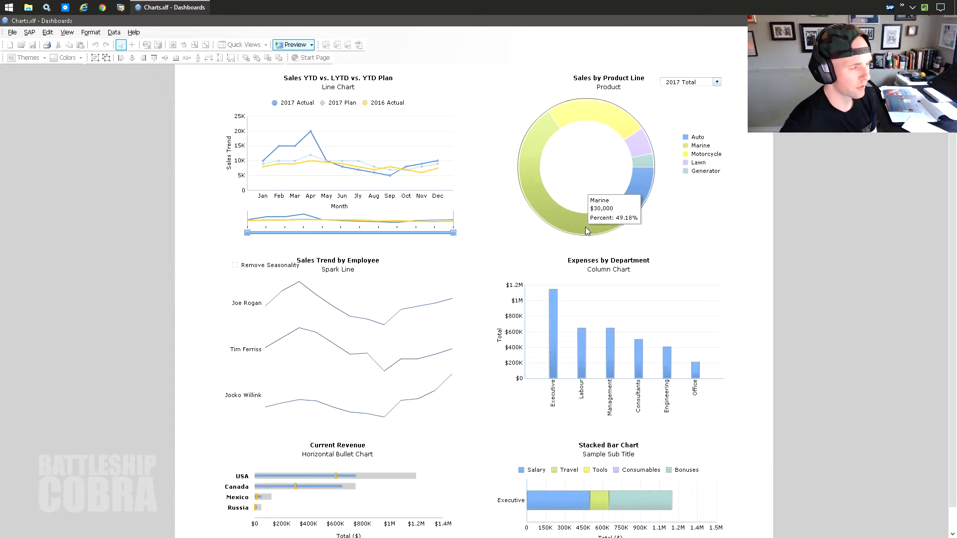
Switch the Sales by Product Line chart to 2016 Total, 2015 Total and back to 2017 Total, comparing the slices.
{"action": "left_click", "coordinate": [686, 85]}
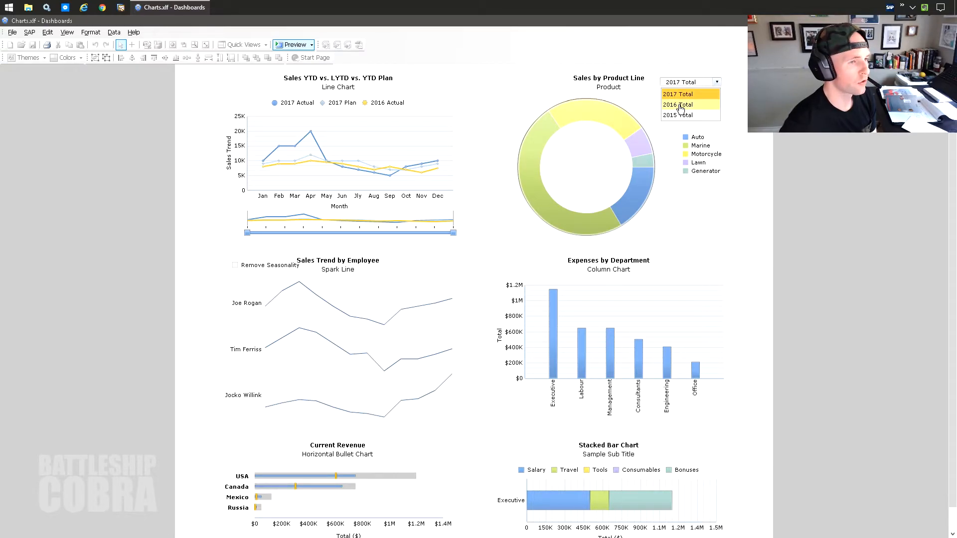
{"action": "left_click", "coordinate": [680, 106]}
{"action": "left_click", "coordinate": [691, 83]}
{"action": "left_click", "coordinate": [680, 115]}
{"action": "mouse_move", "coordinate": [566, 114]}
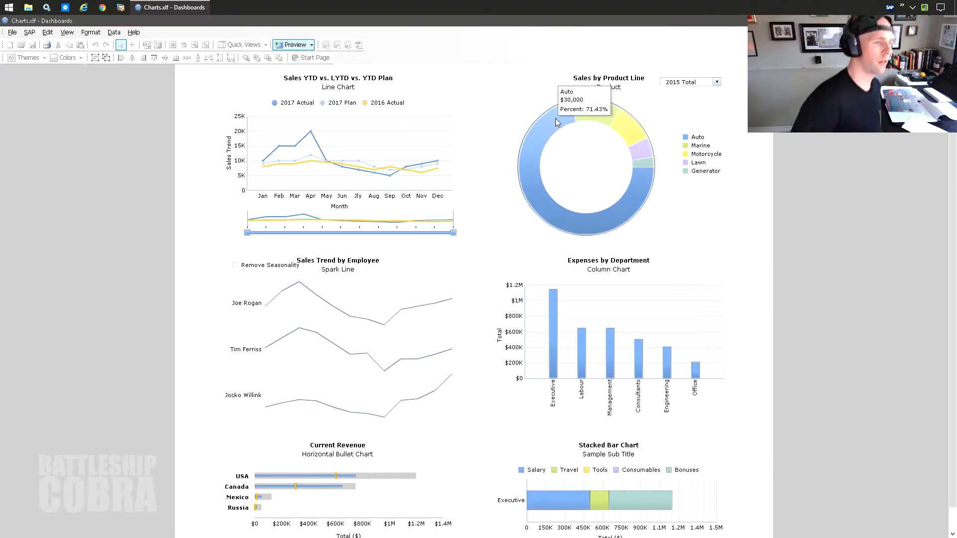
{"action": "left_click", "coordinate": [691, 83]}
{"action": "left_click", "coordinate": [685, 97]}
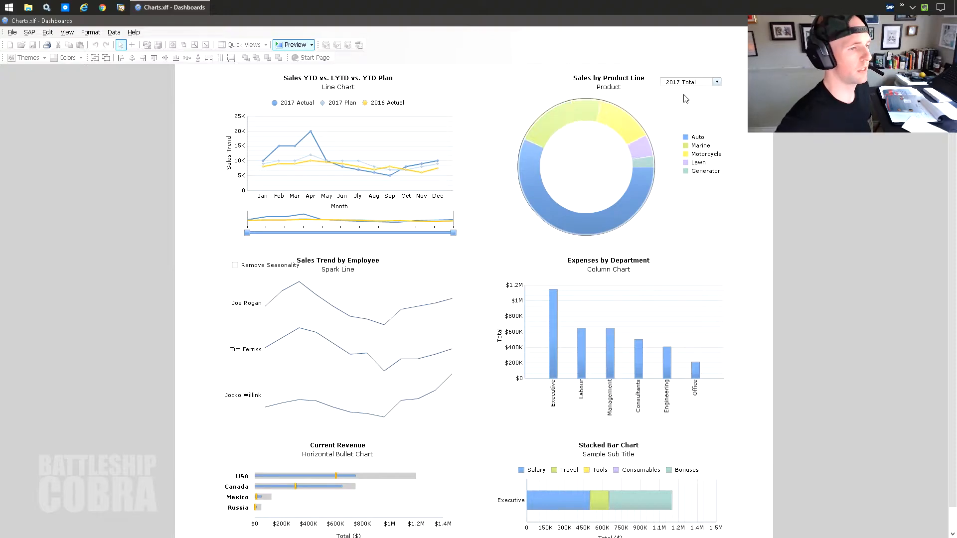
{"action": "mouse_move", "coordinate": [584, 226]}
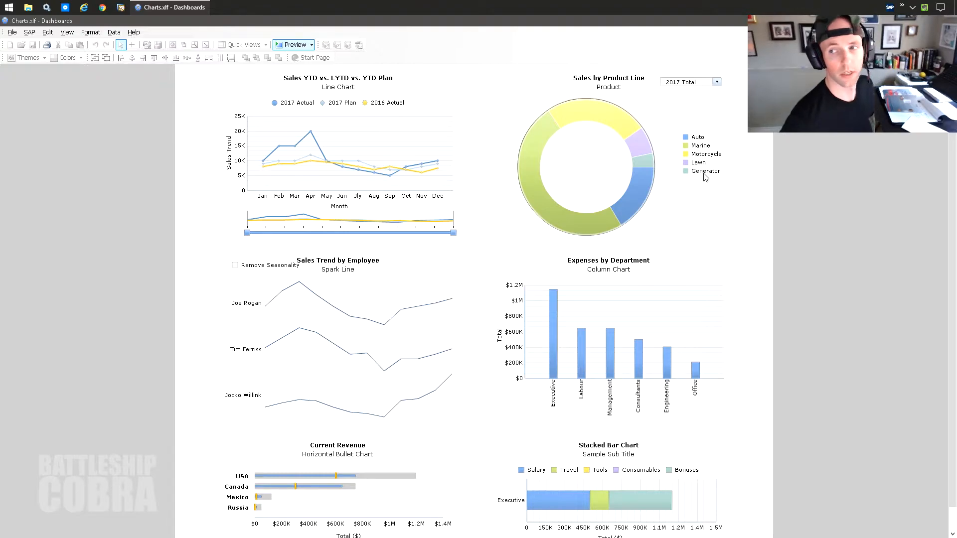
Show 2016 Total in the Sales by Product Line chart and leave the preview.
{"action": "left_click", "coordinate": [690, 81]}
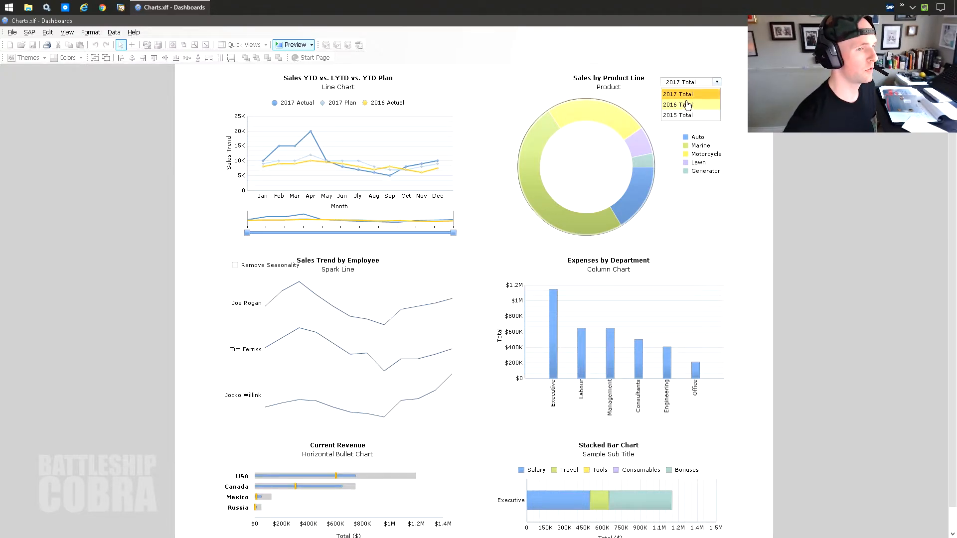
{"action": "left_click", "coordinate": [685, 100]}
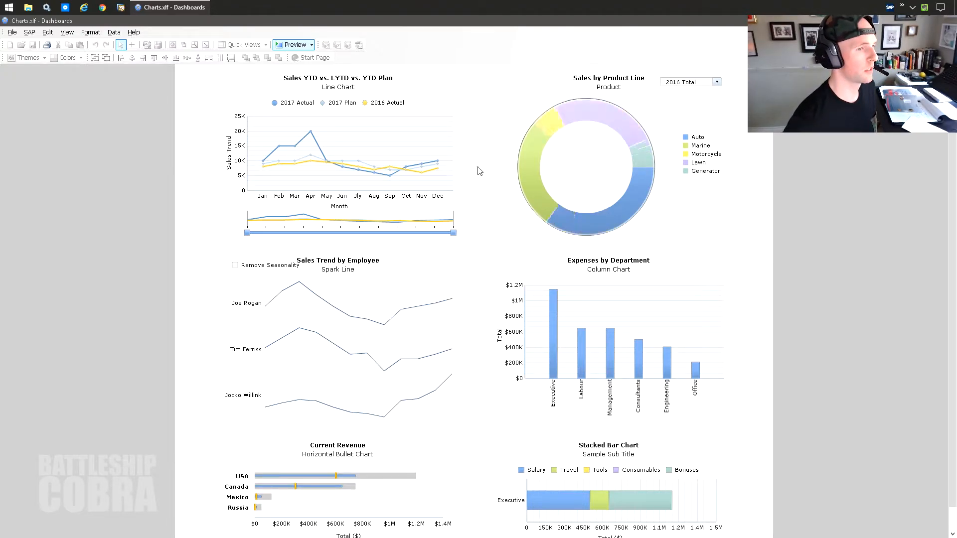
{"action": "left_click", "coordinate": [294, 44]}
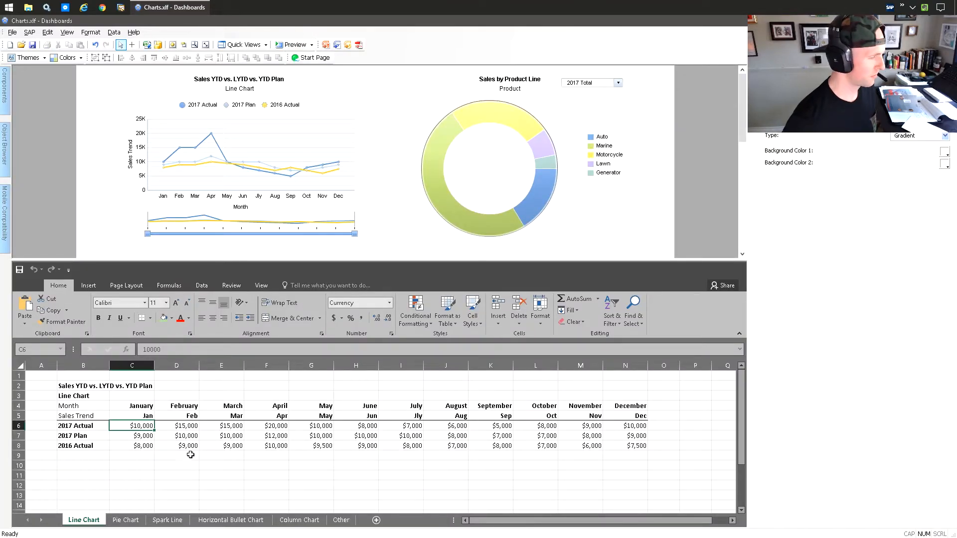
Examine the Pie Chart sheet's product data and the pie chart's title, subtitle, values and labels bindings.
{"action": "left_click", "coordinate": [125, 519]}
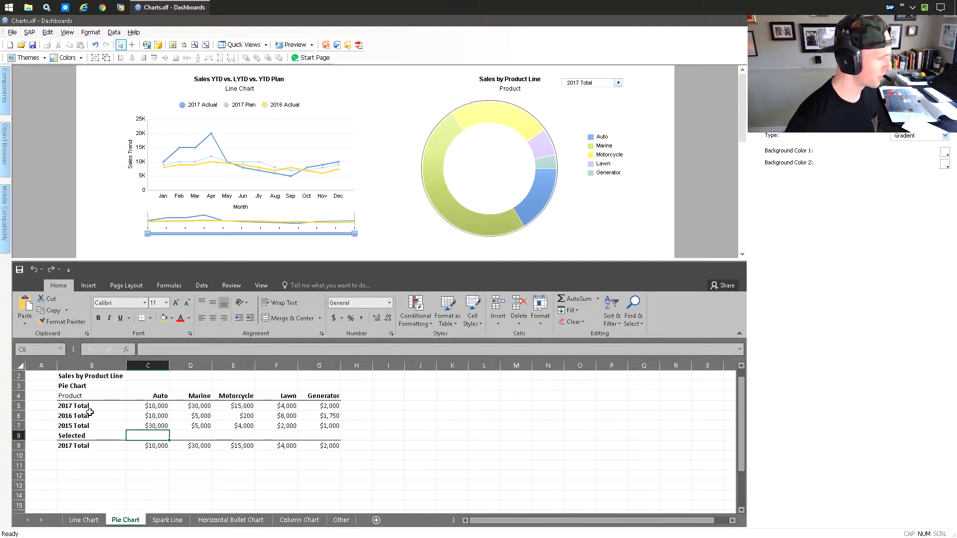
{"action": "left_click", "coordinate": [84, 387]}
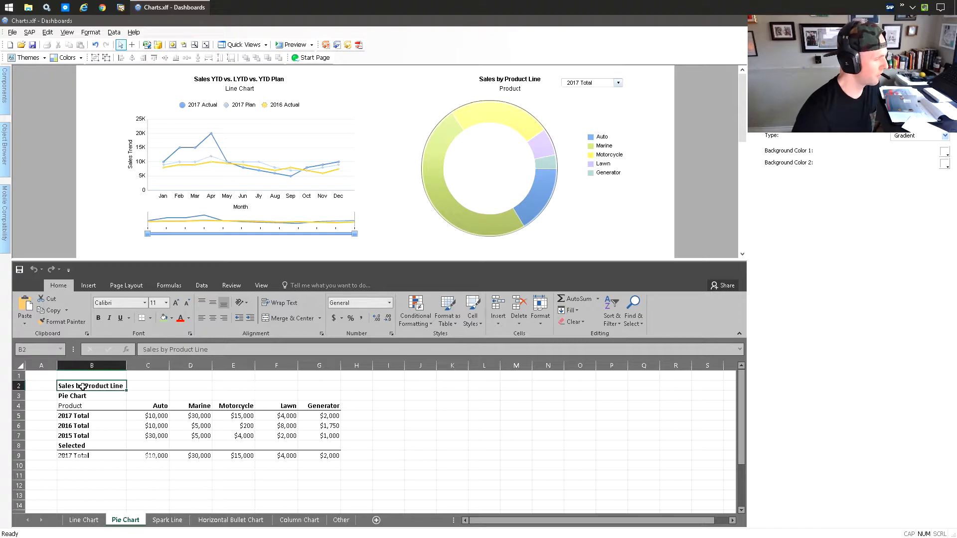
{"action": "left_click", "coordinate": [512, 97]}
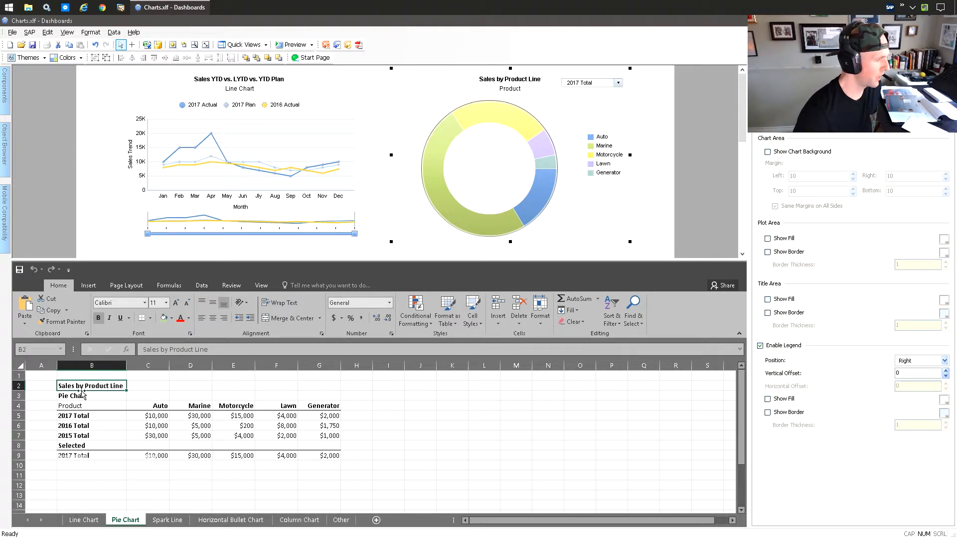
{"action": "left_click", "coordinate": [772, 97]}
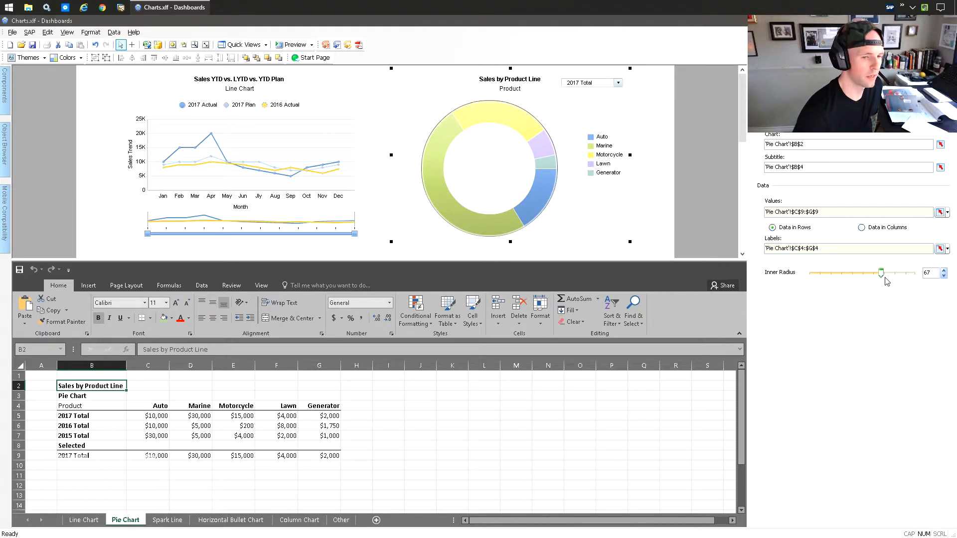
Try a smaller hole in the Sales by Product Line chart, and set its inner radius to 65.
{"action": "left_click_drag", "start_coordinate": [882, 278], "coordinate": [855, 274]}
{"action": "double_click", "coordinate": [930, 272]}
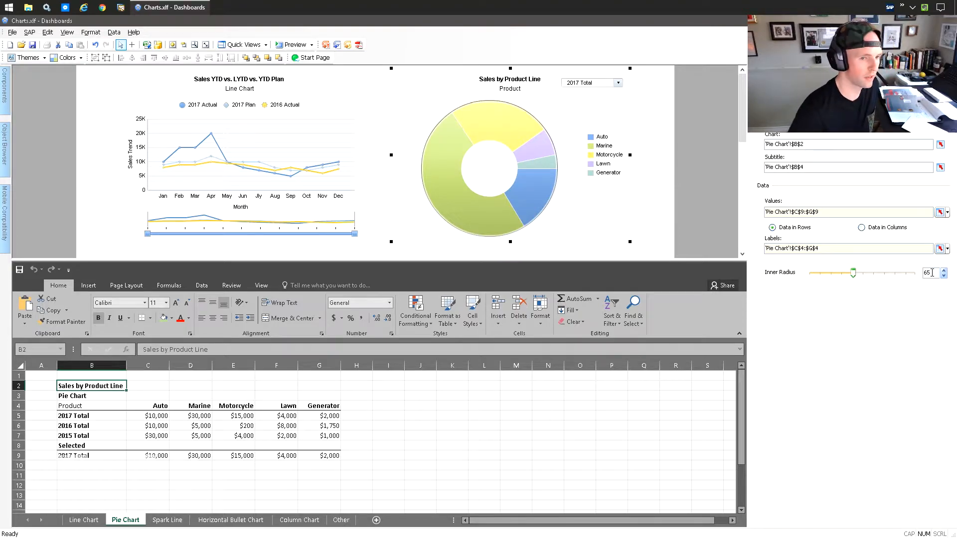
{"action": "type", "text": "65"}
{"action": "key", "text": "Tab"}
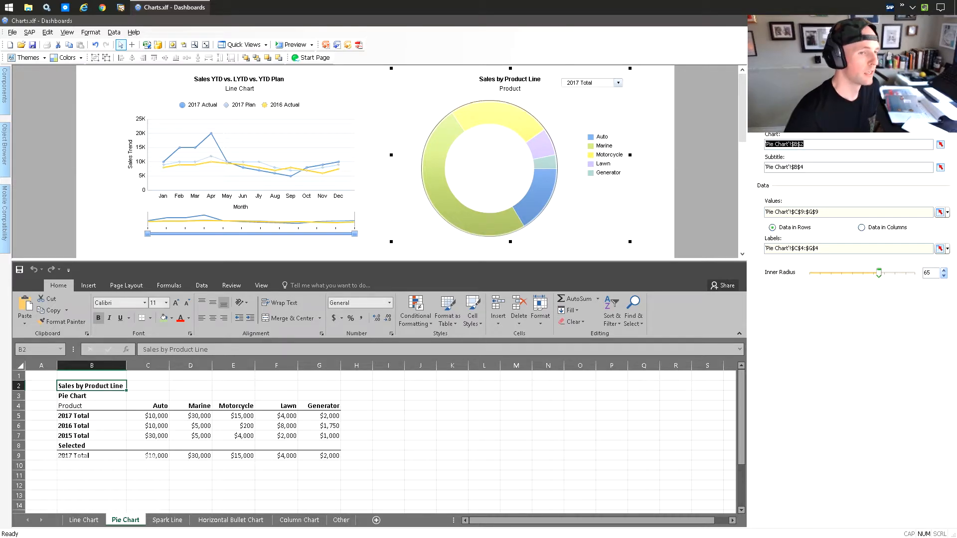
Examine the pie chart's data insertion, animation, blank-cell and sorting behavior, layout, series, text and color settings.
{"action": "left_click", "coordinate": [808, 106]}
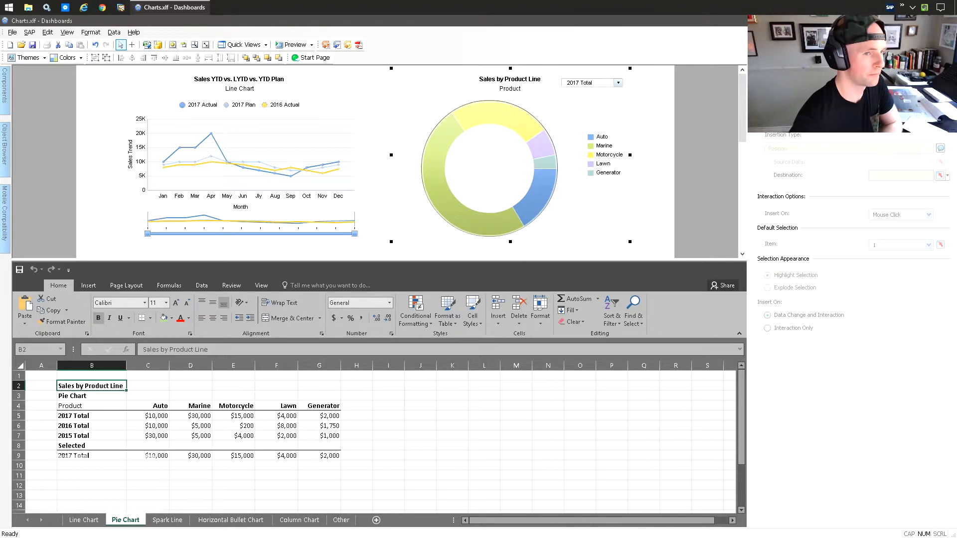
{"action": "left_click", "coordinate": [852, 90]}
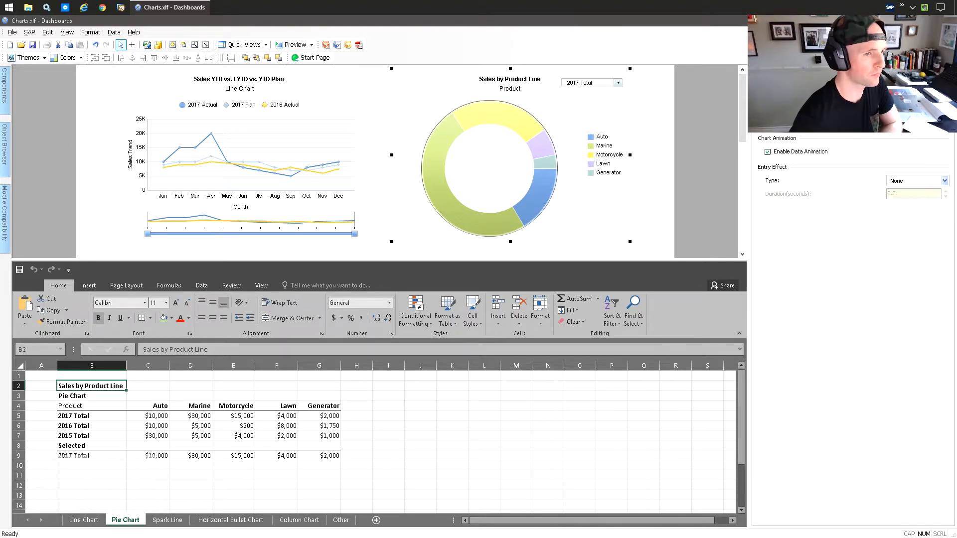
{"action": "left_click", "coordinate": [771, 123]}
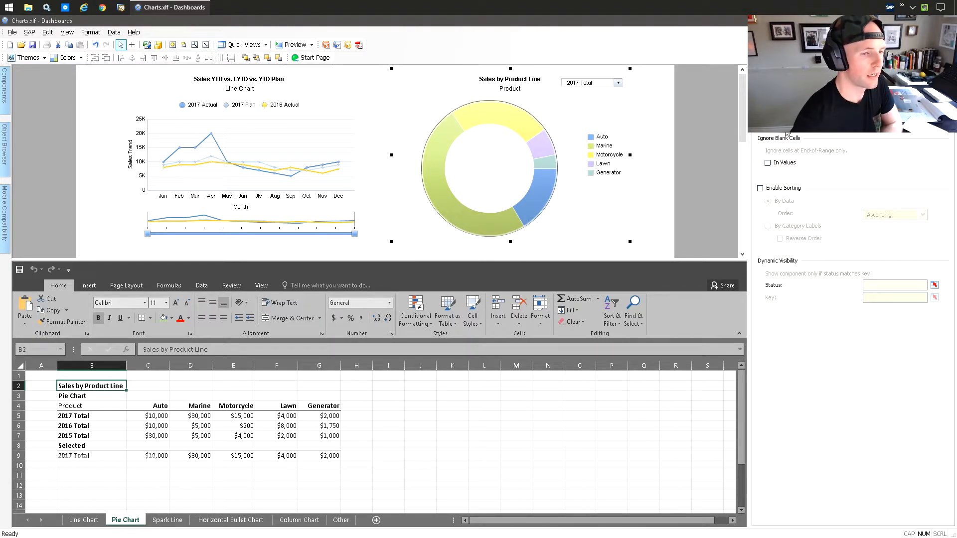
{"action": "left_click", "coordinate": [891, 89]}
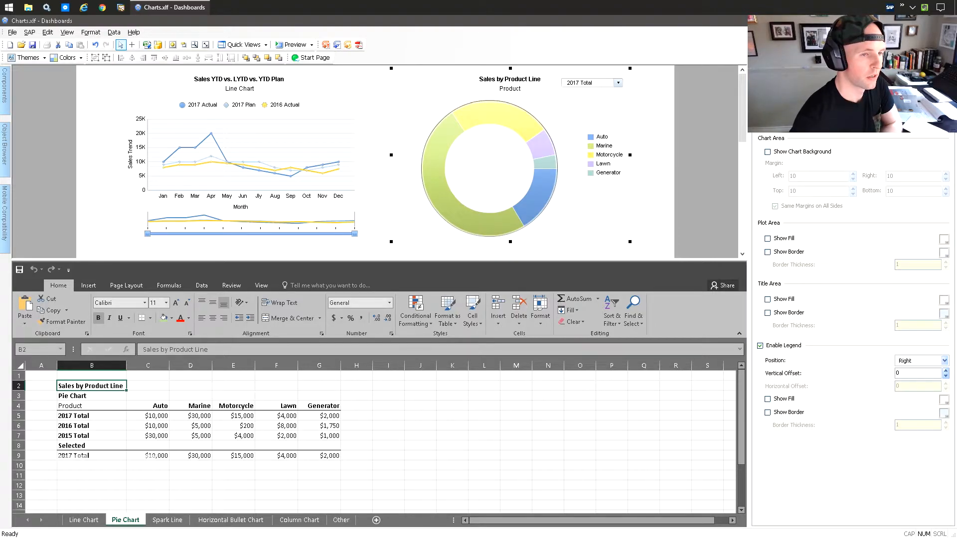
{"action": "left_click", "coordinate": [794, 122]}
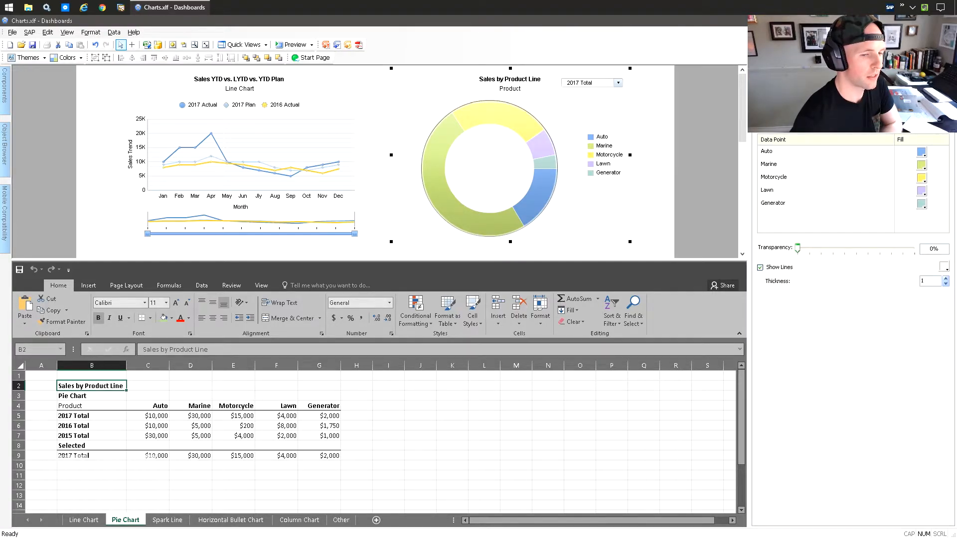
{"action": "left_click", "coordinate": [814, 121]}
{"action": "left_click", "coordinate": [834, 121]}
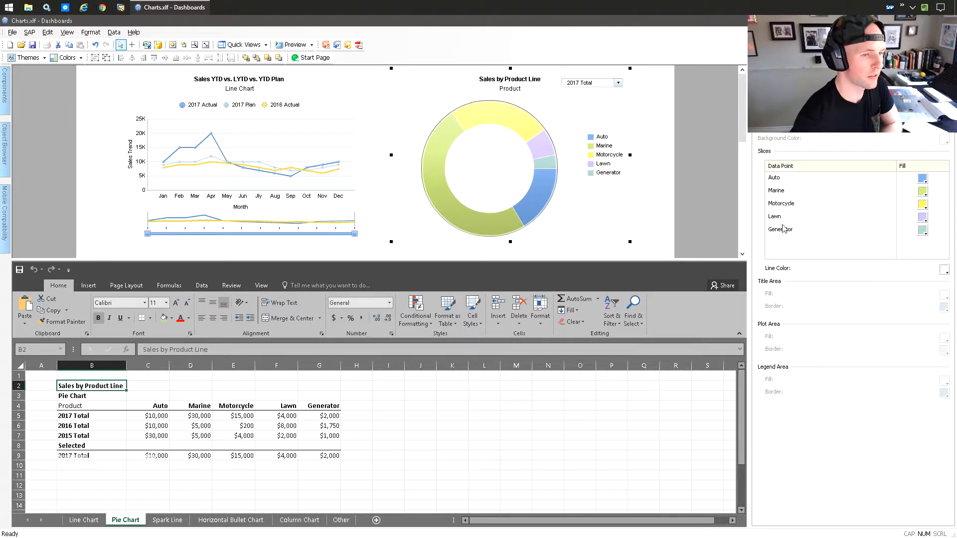
Examine the pie chart's area and legend appearance options, its general bindings, and the spreadsheet's yearly totals and selected row.
{"action": "left_click", "coordinate": [771, 121]}
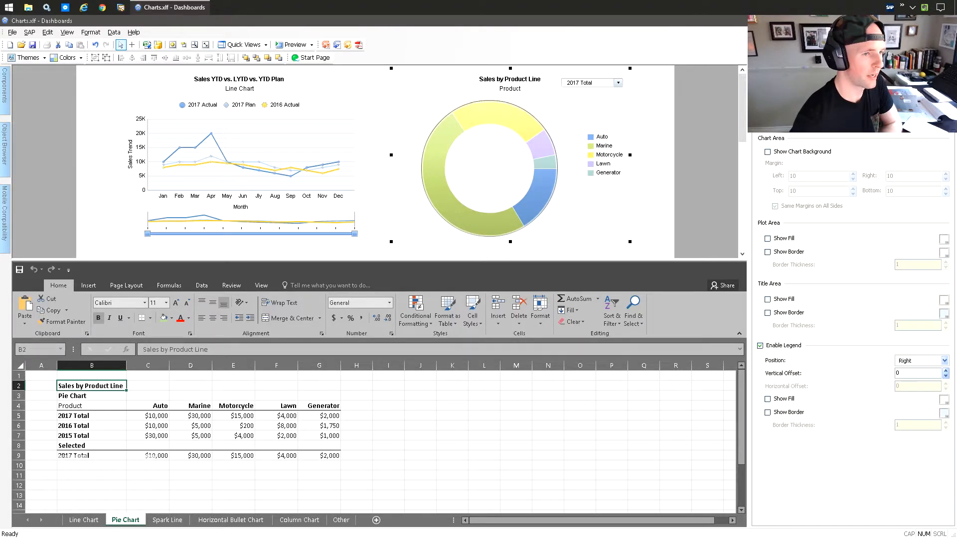
{"action": "left_click", "coordinate": [770, 99]}
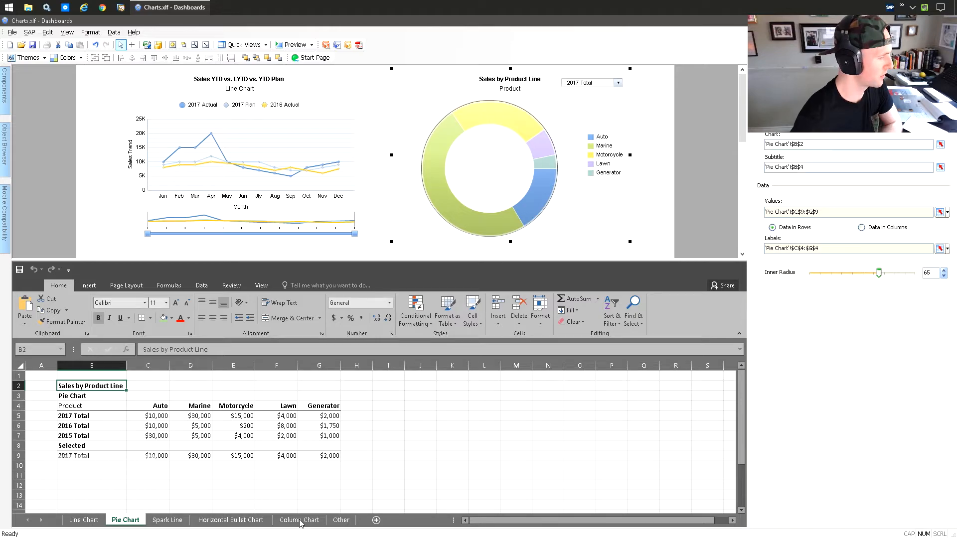
{"action": "left_click_drag", "start_coordinate": [76, 417], "coordinate": [328, 437]}
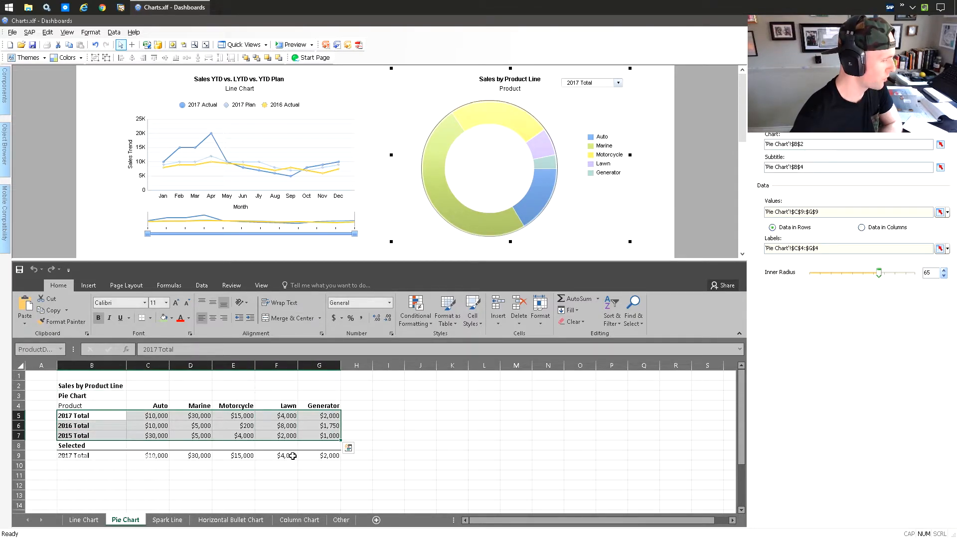
{"action": "left_click", "coordinate": [86, 457]}
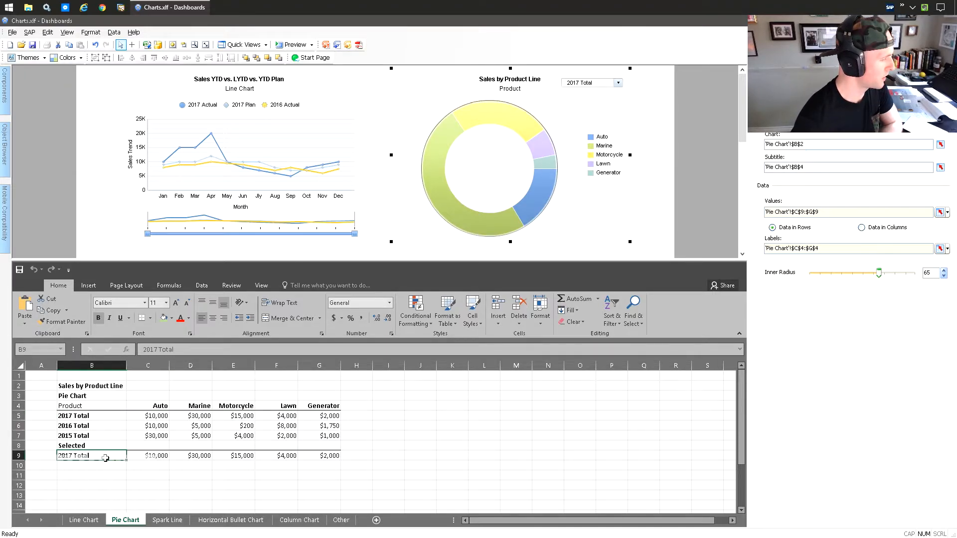
Examine the year selector's labels, source data range and destination cell for the Sales by Product Line chart.
{"action": "left_click", "coordinate": [617, 86]}
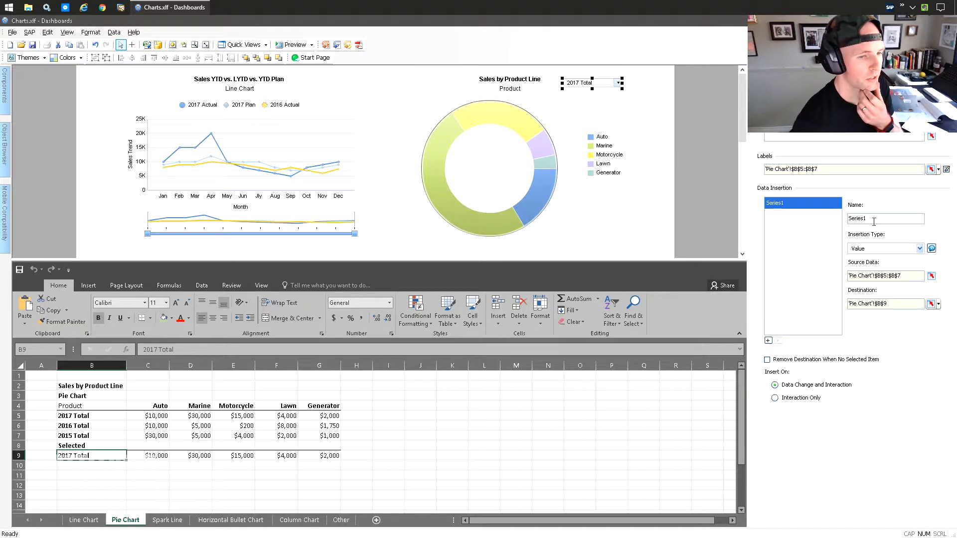
{"action": "left_click", "coordinate": [946, 169]}
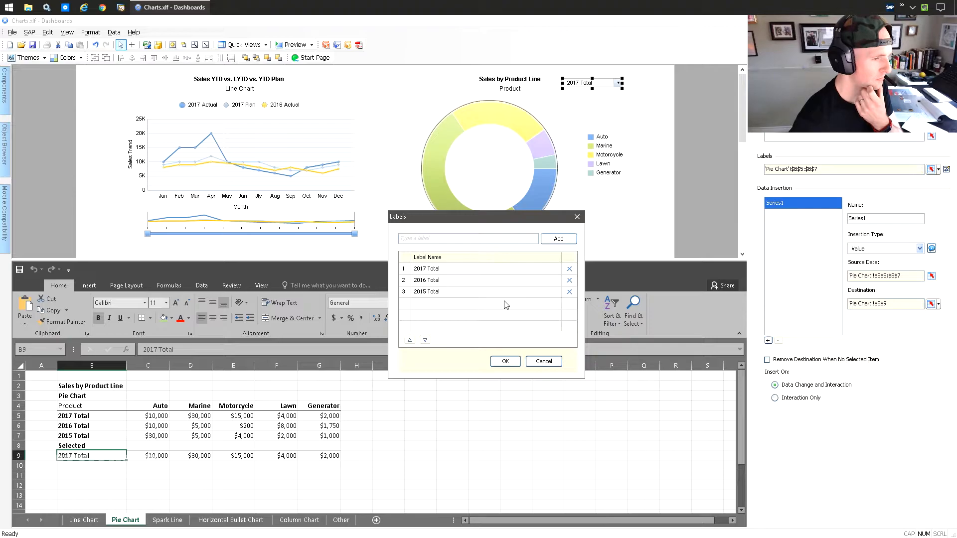
{"action": "left_click", "coordinate": [579, 219]}
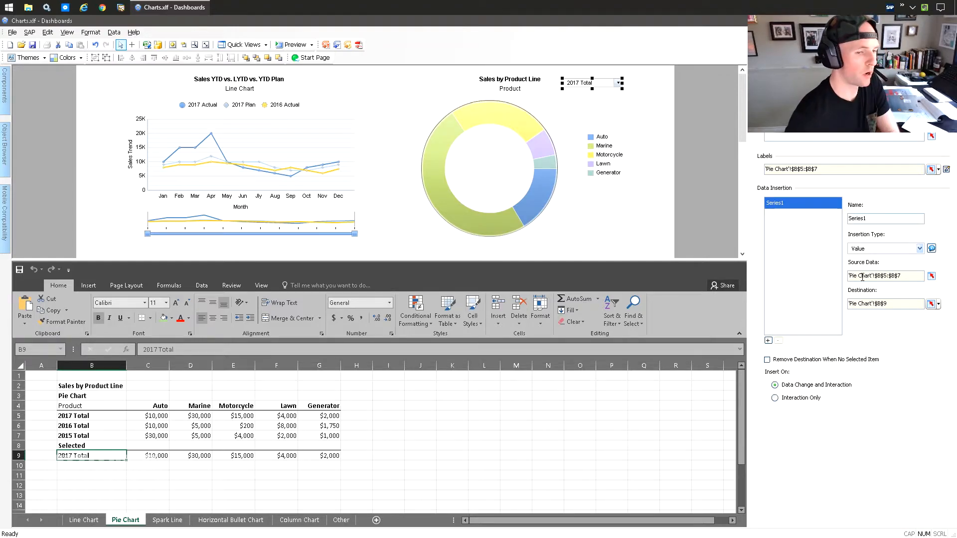
{"action": "left_click", "coordinate": [931, 277]}
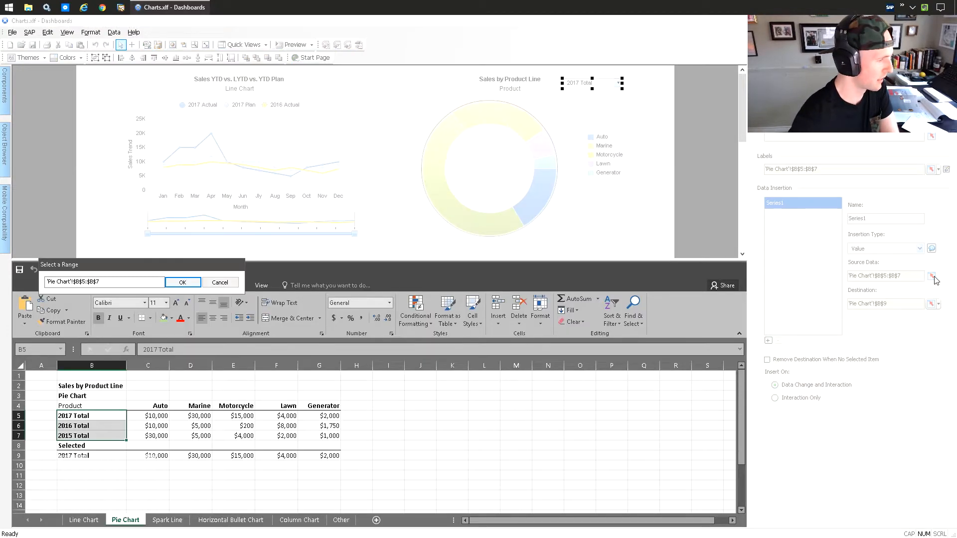
{"action": "left_click", "coordinate": [220, 282]}
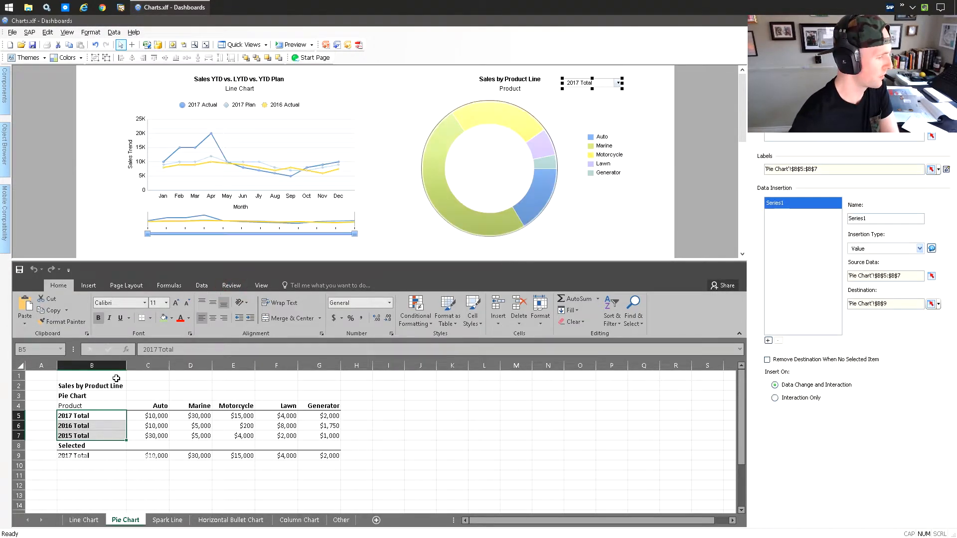
{"action": "left_click", "coordinate": [931, 305]}
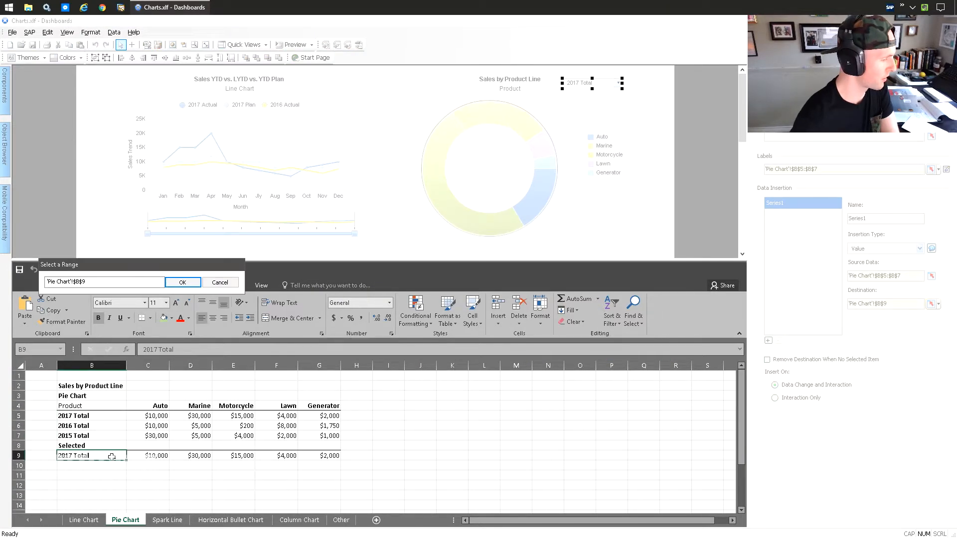
{"action": "left_click", "coordinate": [234, 282]}
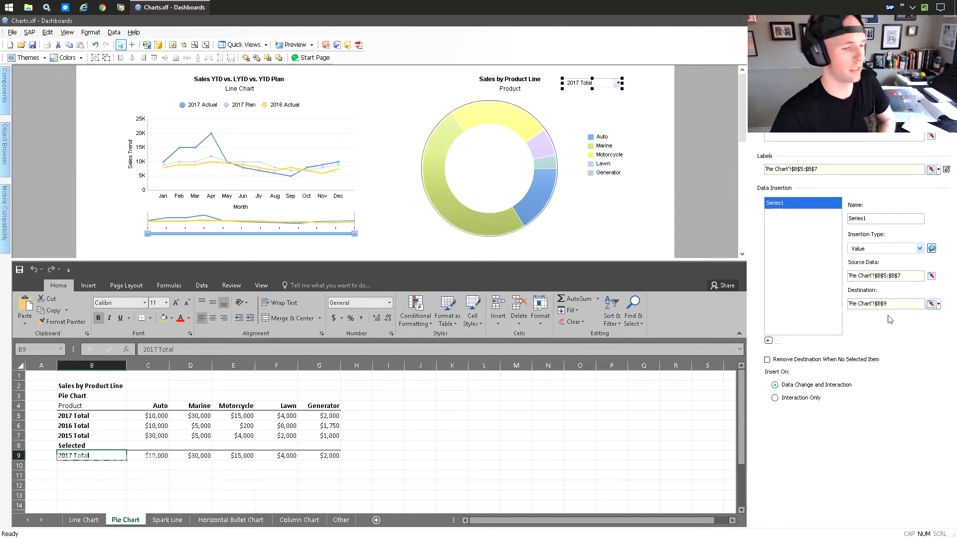
Examine the VLOOKUP formulas in C9:G9 that fetch the selected year's product values.
{"action": "left_click", "coordinate": [154, 456]}
{"action": "left_click", "coordinate": [148, 350]}
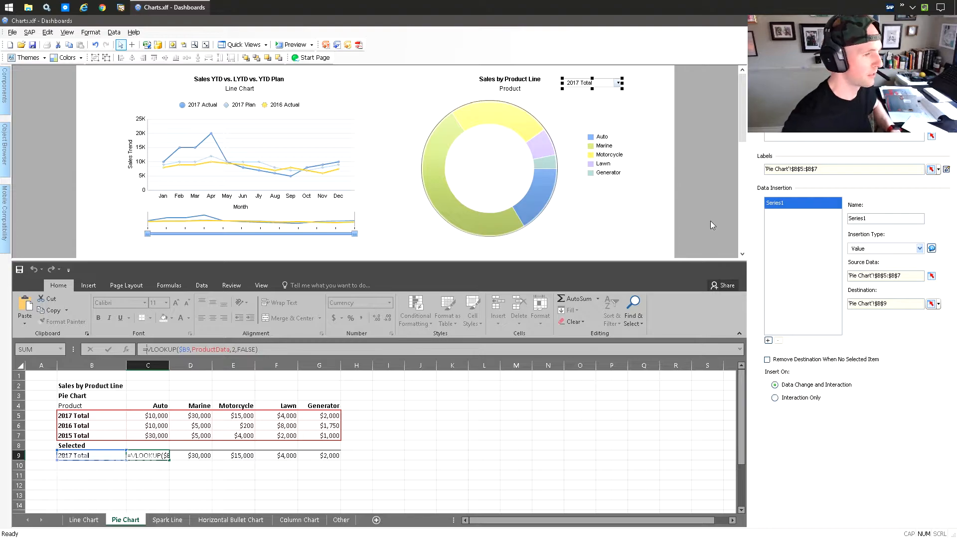
{"action": "key", "text": "ctrl+Return"}
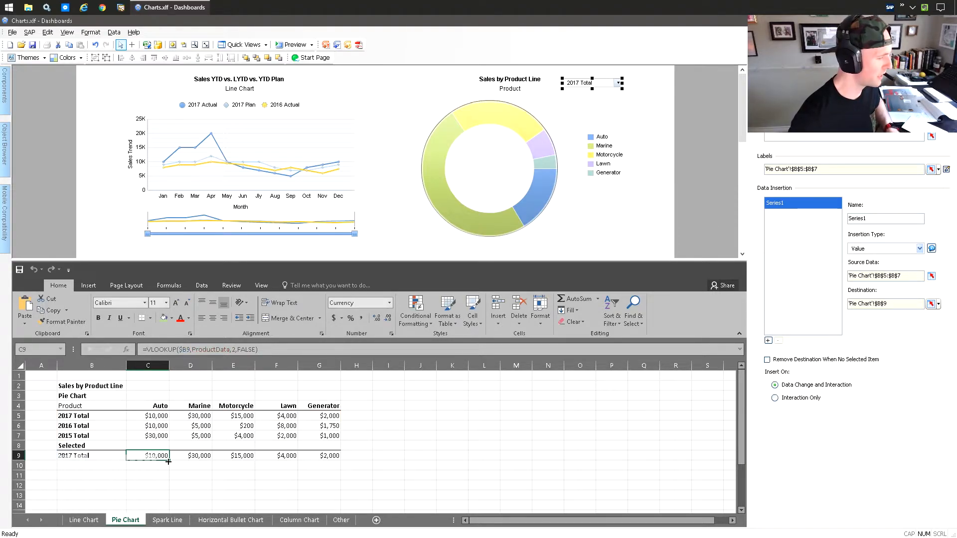
{"action": "left_click_drag", "start_coordinate": [319, 454], "coordinate": [149, 455]}
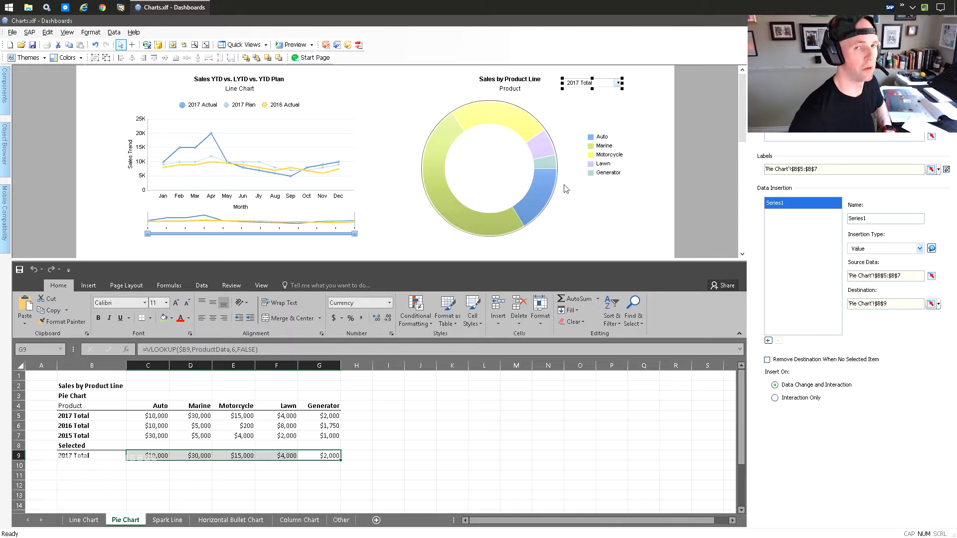
Preview the dashboard, compare the Sales Trend by Employee spark lines with Remove Seasonality on and off, and leave the preview.
{"action": "left_click", "coordinate": [663, 145]}
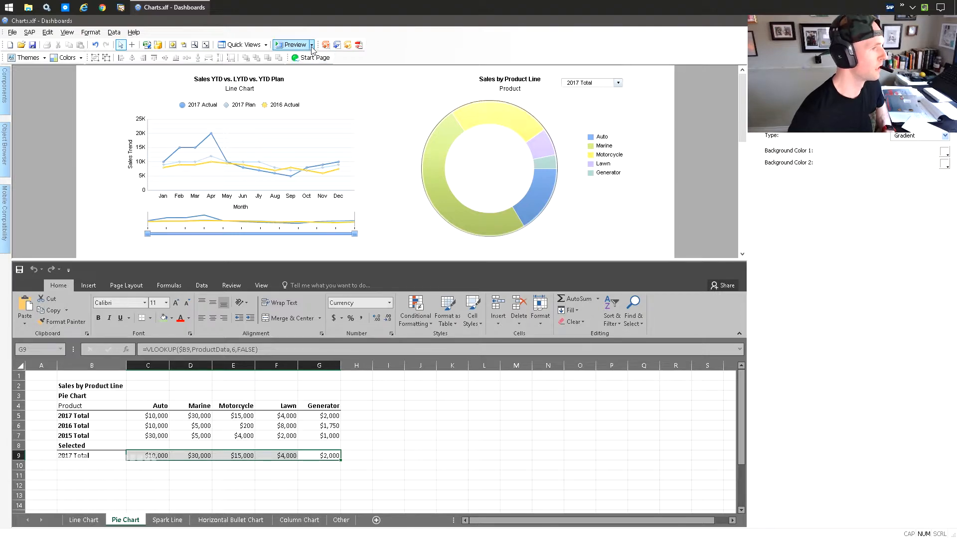
{"action": "left_click", "coordinate": [293, 46]}
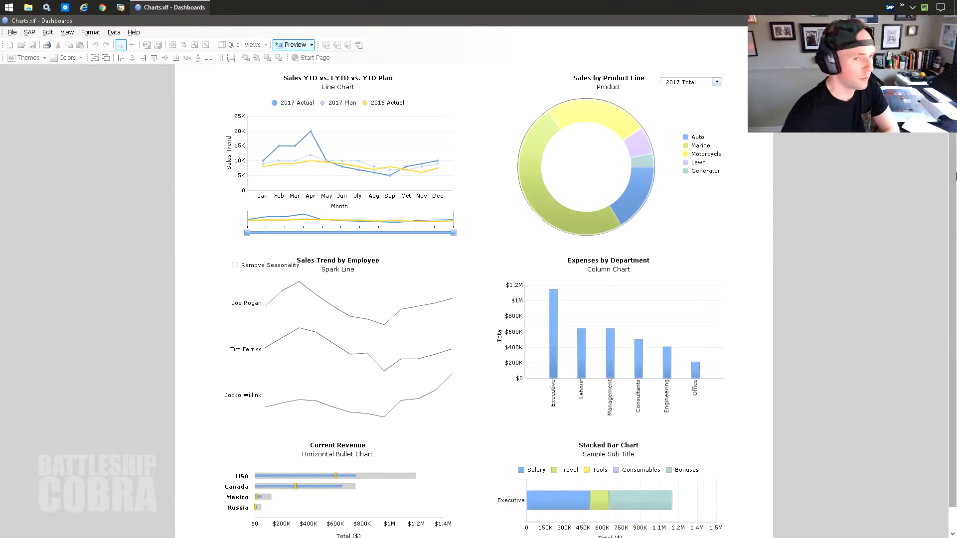
{"action": "scroll", "coordinate": [956, 160], "scroll_direction": "down", "scroll_amount": 1}
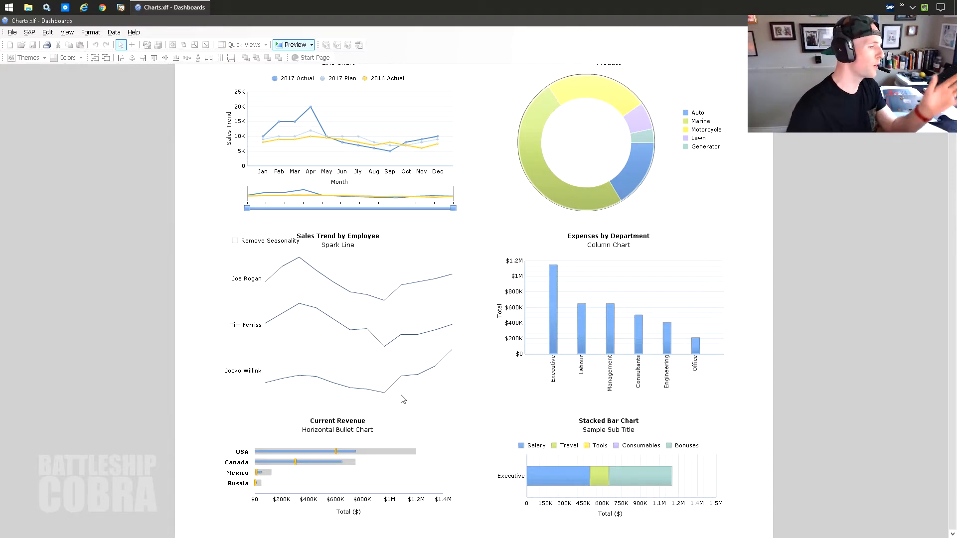
{"action": "left_click", "coordinate": [236, 242]}
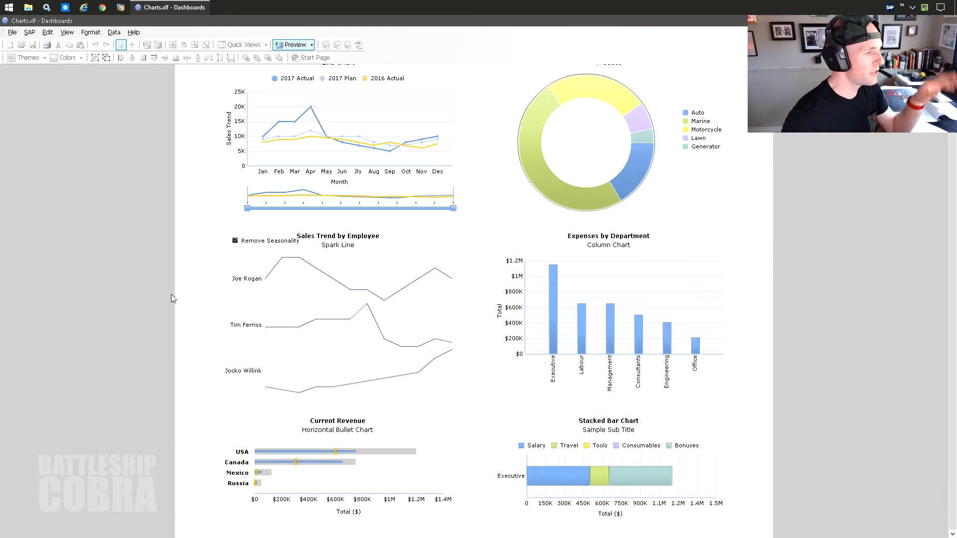
{"action": "left_click", "coordinate": [235, 241]}
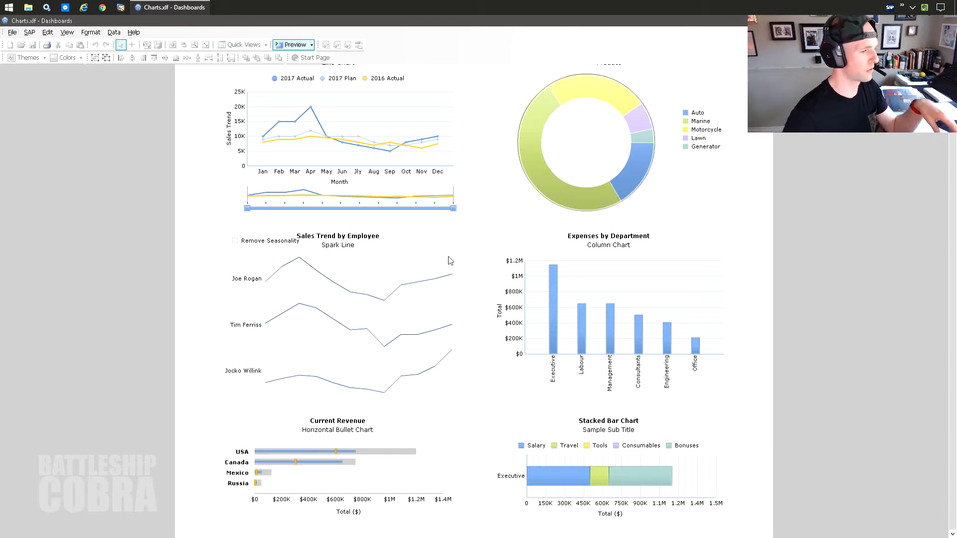
{"action": "left_click", "coordinate": [235, 241]}
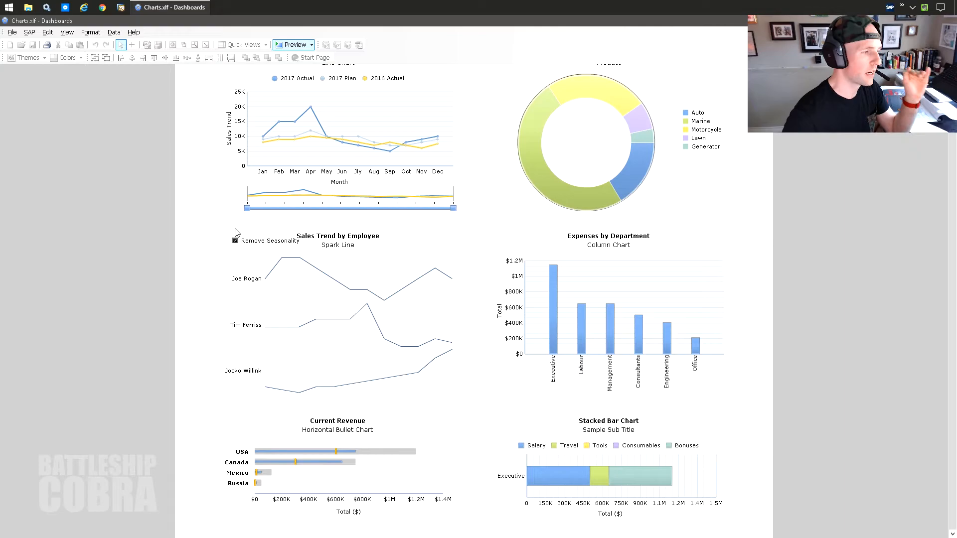
{"action": "left_click", "coordinate": [234, 245]}
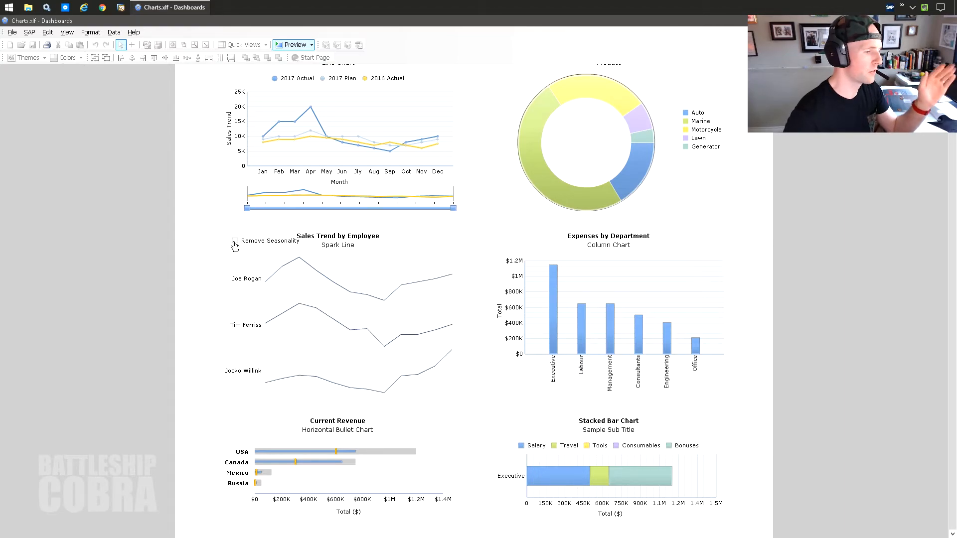
{"action": "left_click", "coordinate": [234, 244]}
{"action": "left_click", "coordinate": [235, 244]}
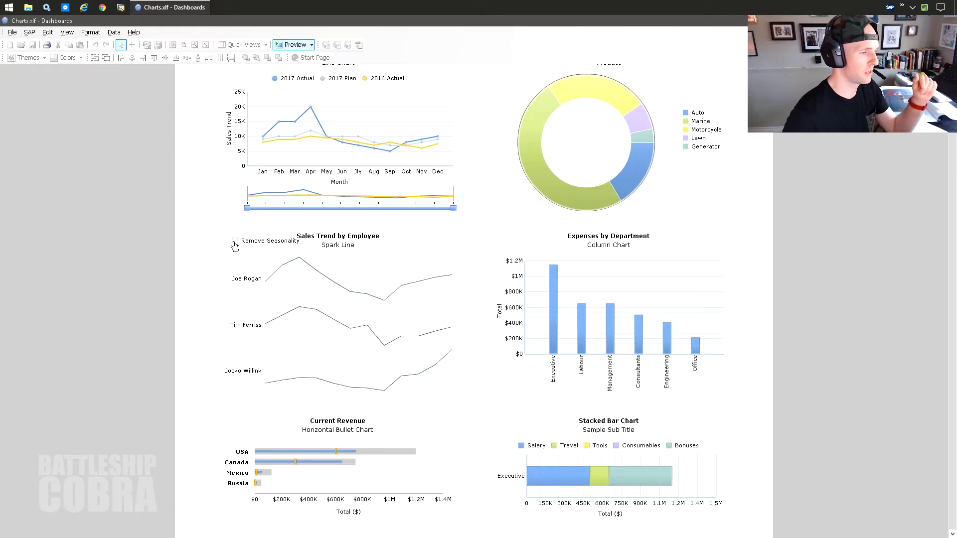
{"action": "left_click", "coordinate": [293, 45]}
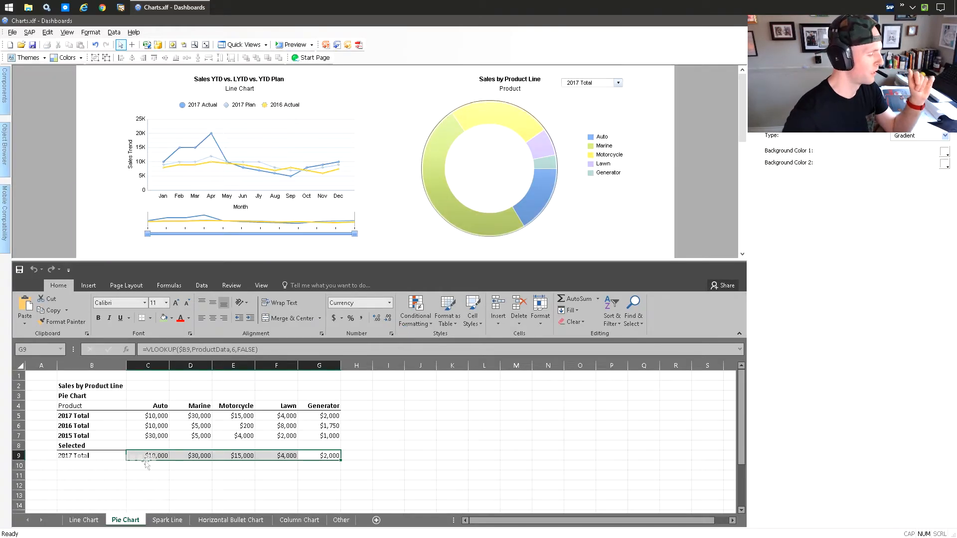
Collapse the spreadsheet ribbon on the Spark Line sheet and examine the employees' monthly sales and the selected seasonality factor.
{"action": "left_click", "coordinate": [161, 518]}
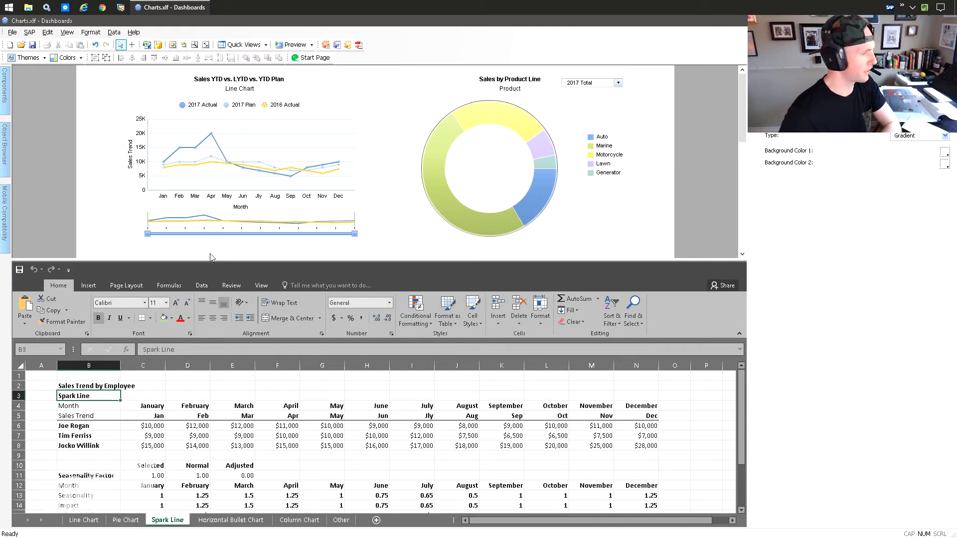
{"action": "double_click", "coordinate": [58, 285]}
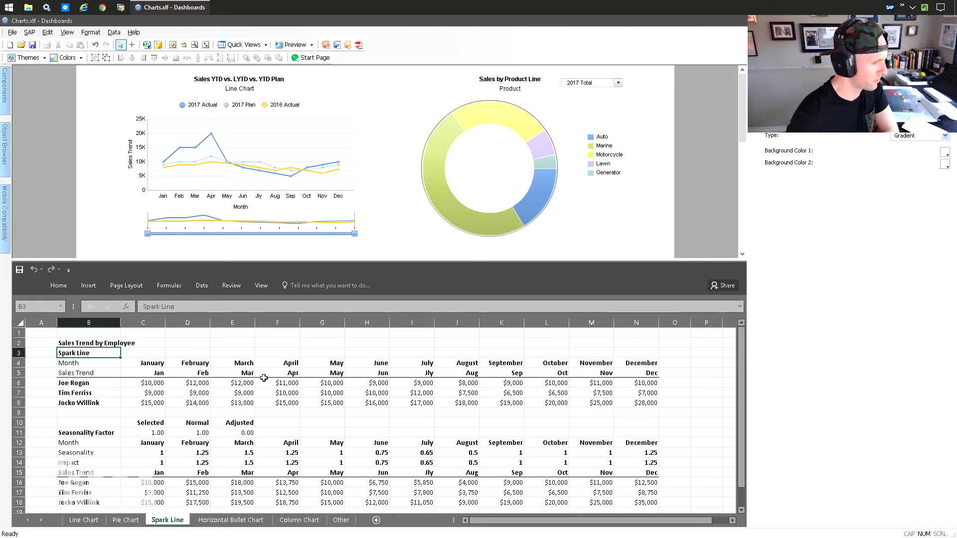
{"action": "left_click", "coordinate": [644, 402]}
{"action": "left_click_drag", "start_coordinate": [644, 402], "coordinate": [140, 383]}
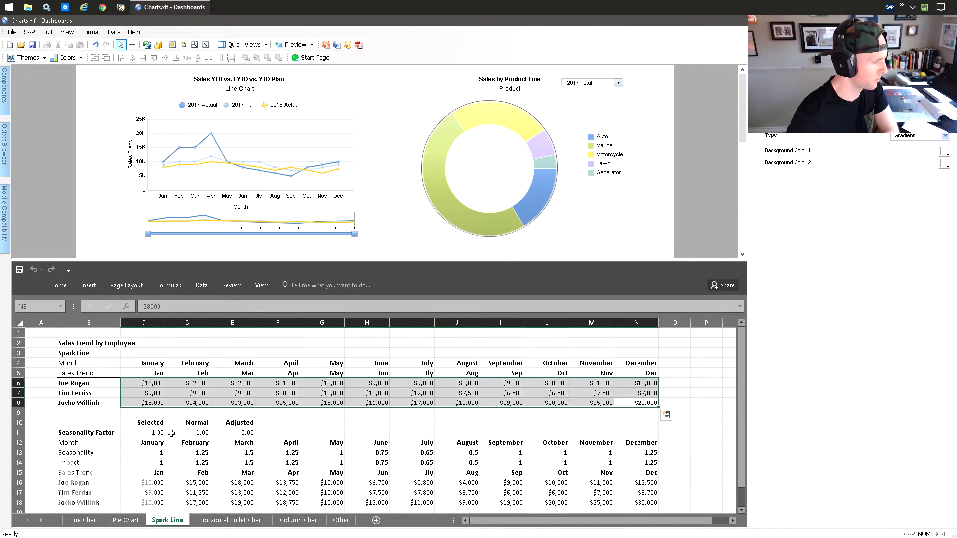
{"action": "left_click", "coordinate": [147, 433]}
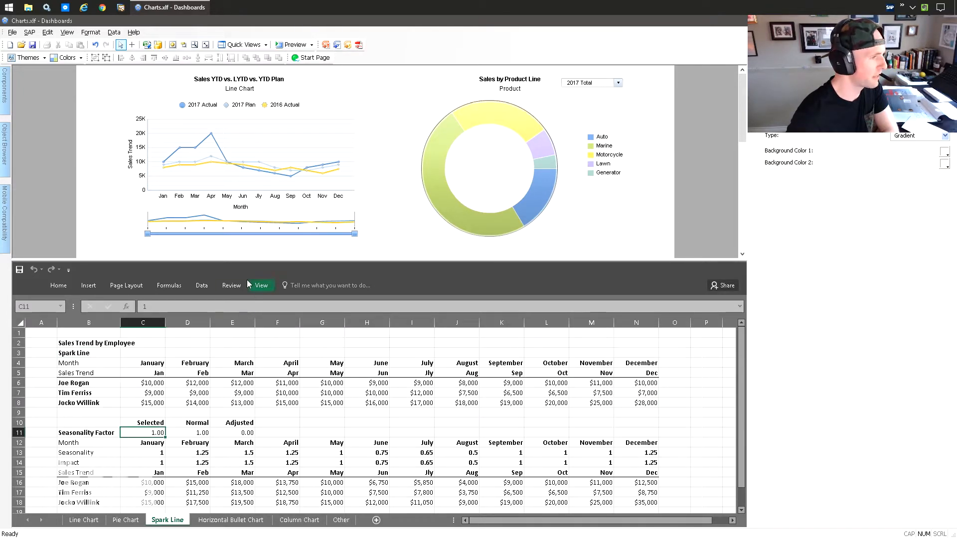
Move the Remove Seasonality check box slightly left, away from the spark line title, and examine its checked and unchecked source values.
{"action": "scroll", "coordinate": [242, 166], "scroll_direction": "down", "scroll_amount": 3}
{"action": "scroll", "coordinate": [242, 165], "scroll_direction": "down", "scroll_amount": 3}
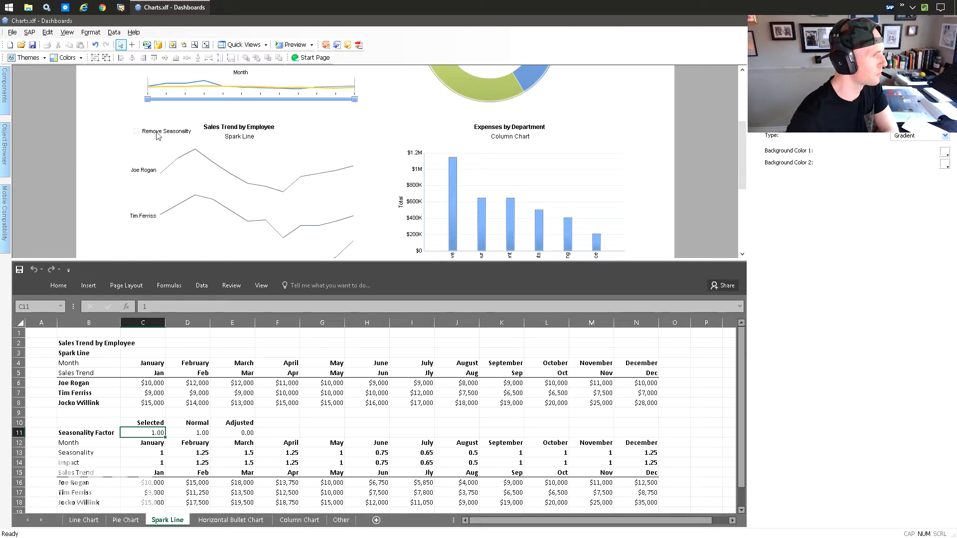
{"action": "left_click_drag", "start_coordinate": [150, 143], "coordinate": [144, 136]}
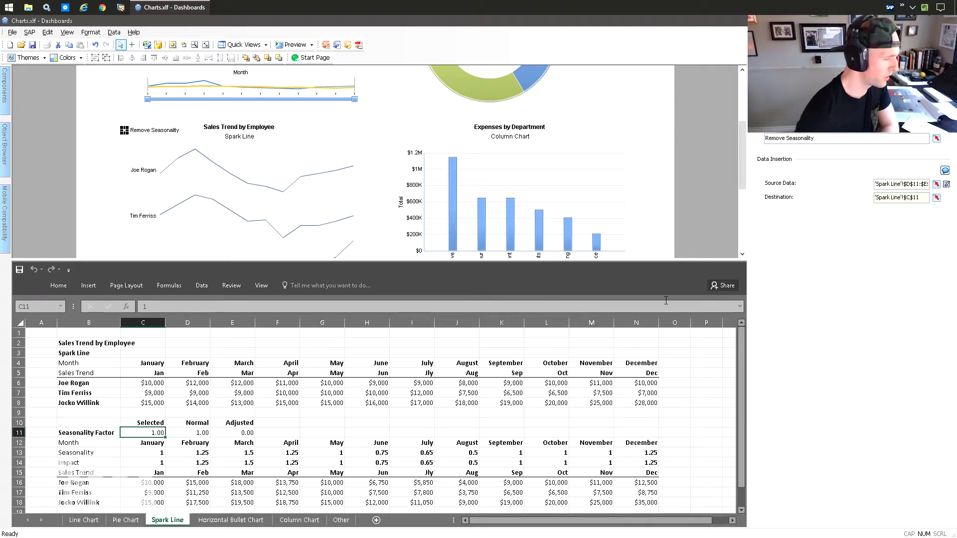
{"action": "left_click", "coordinate": [946, 184]}
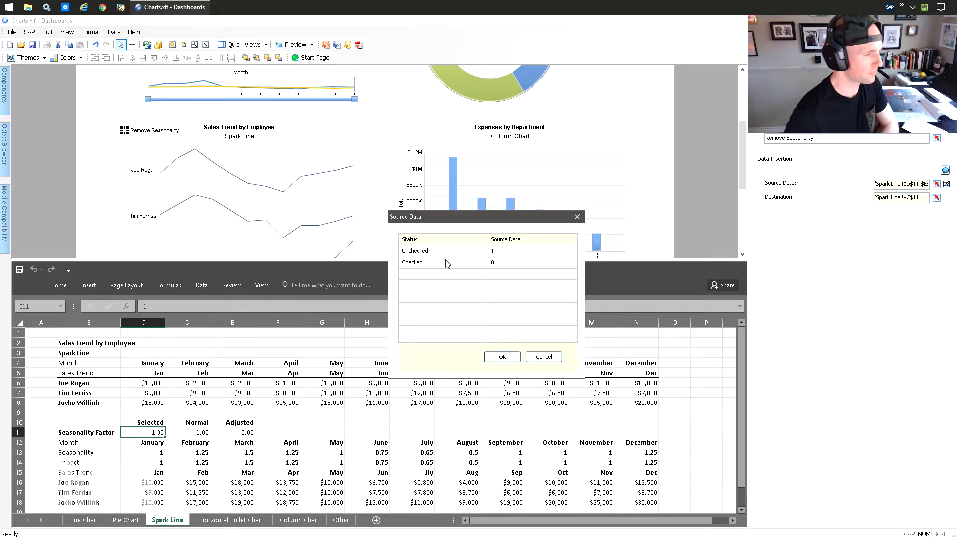
{"action": "left_click", "coordinate": [543, 357]}
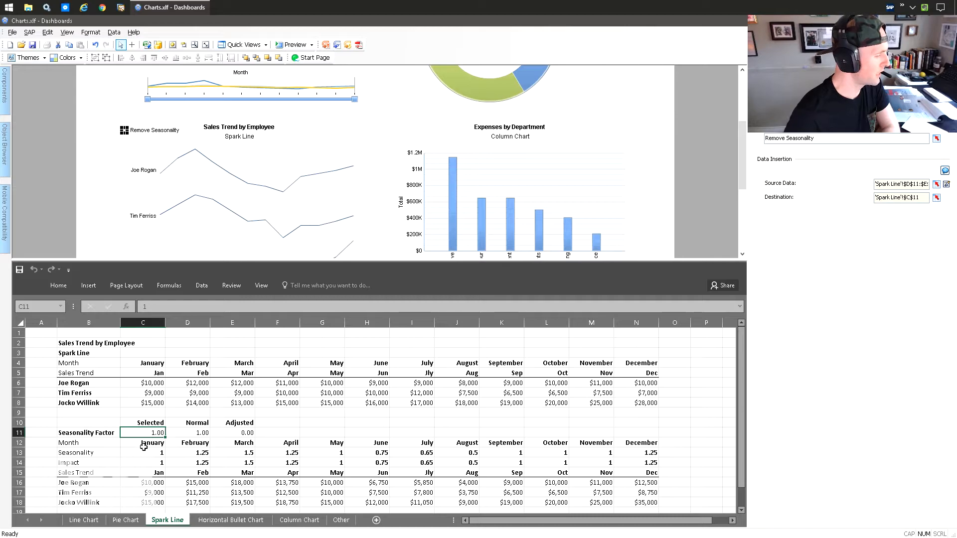
Examine January's seasonality value in C13 and the IF formula in C14 that applies it according to the selected factor.
{"action": "scroll", "coordinate": [156, 466], "scroll_direction": "down", "scroll_amount": 2}
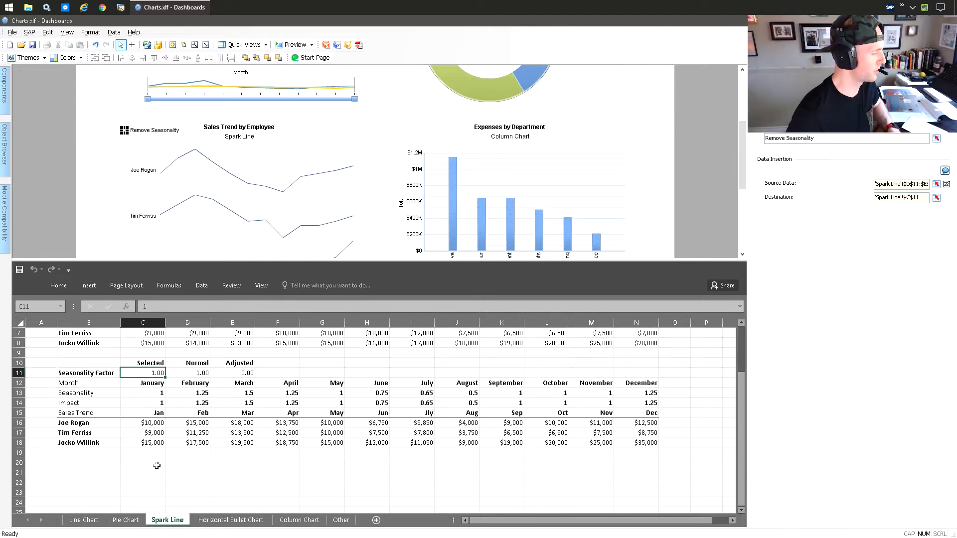
{"action": "left_click", "coordinate": [156, 393]}
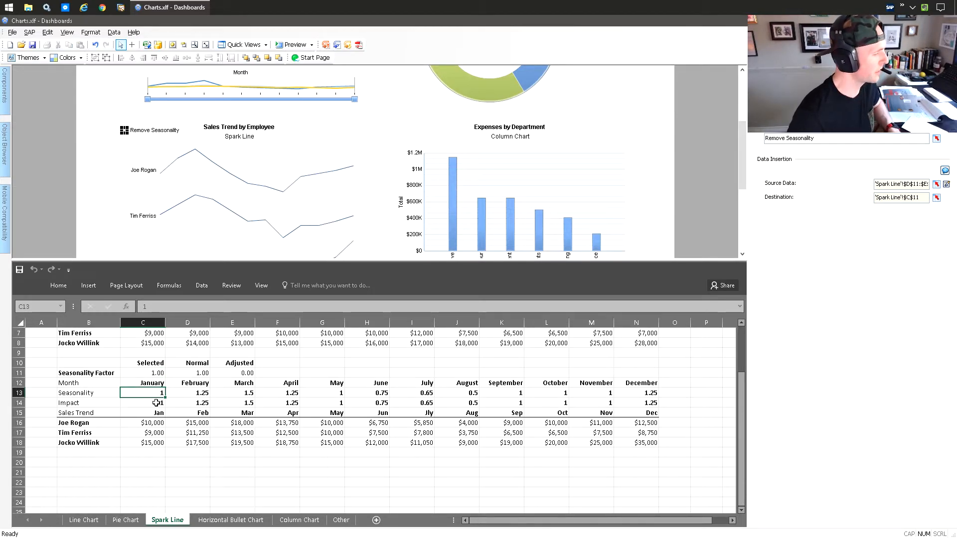
{"action": "left_click", "coordinate": [156, 402]}
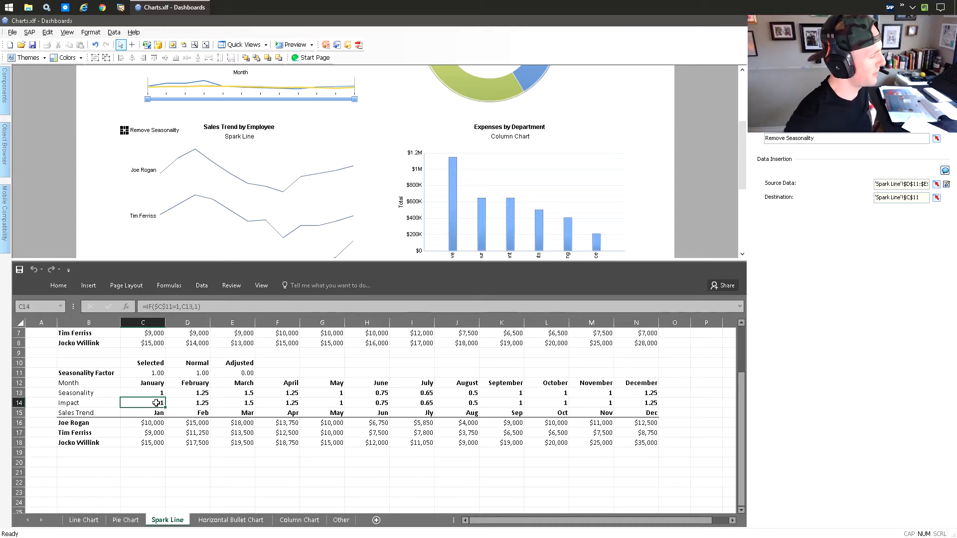
{"action": "left_click", "coordinate": [213, 306]}
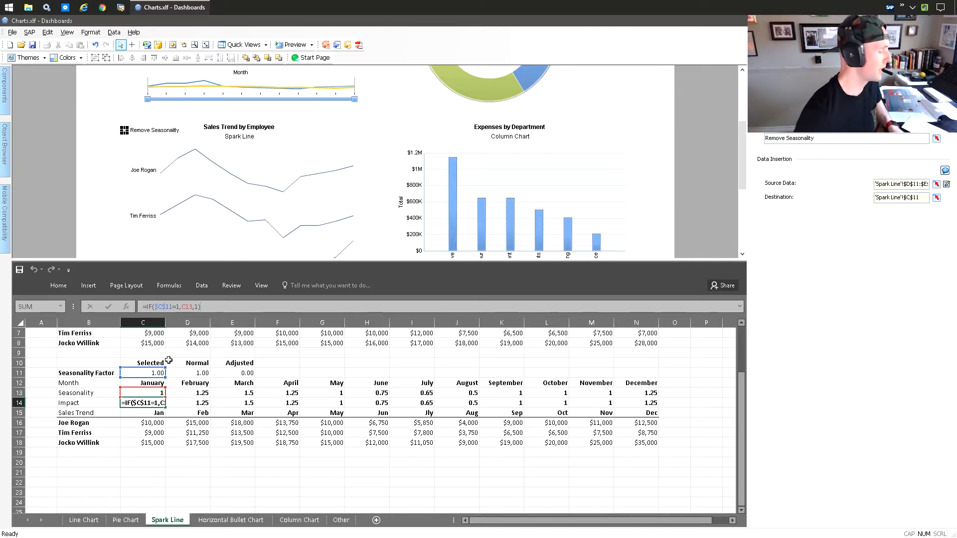
{"action": "key", "text": "ctrl+Return"}
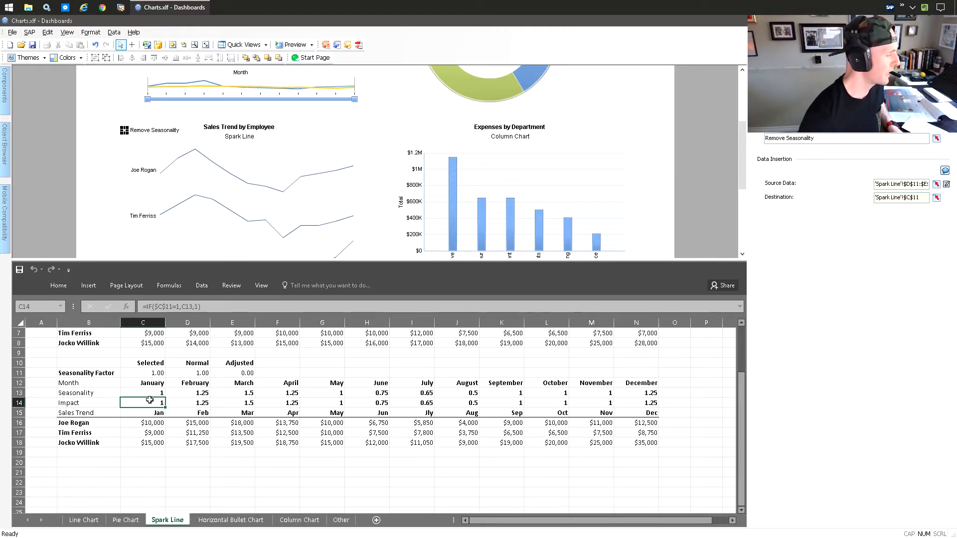
Test a selected seasonality factor of 0 in C11, restore it to 1, and check the adjusted sales formula in C16.
{"action": "left_click", "coordinate": [159, 374]}
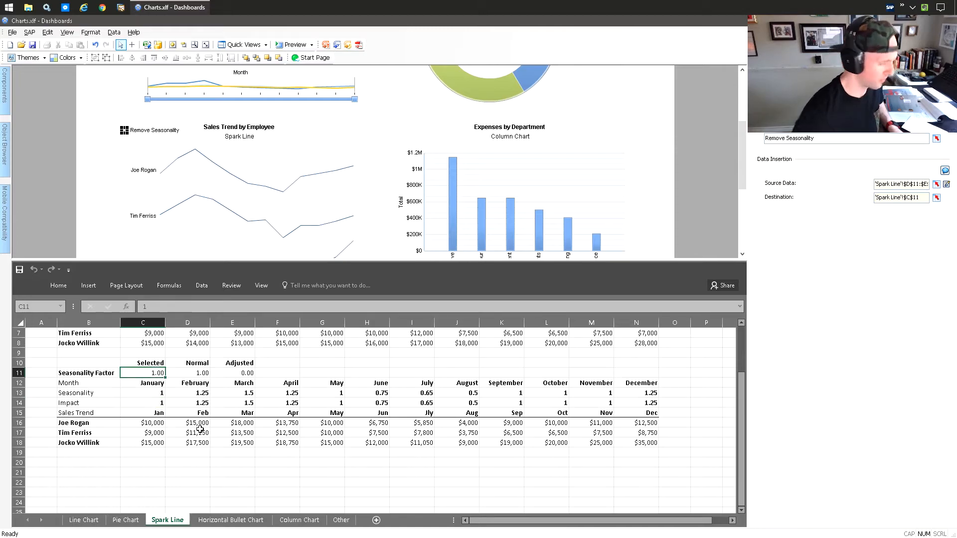
{"action": "type", "text": "0"}
{"action": "key", "text": "Return"}
{"action": "key", "text": "Up"}
{"action": "key", "text": "Return"}
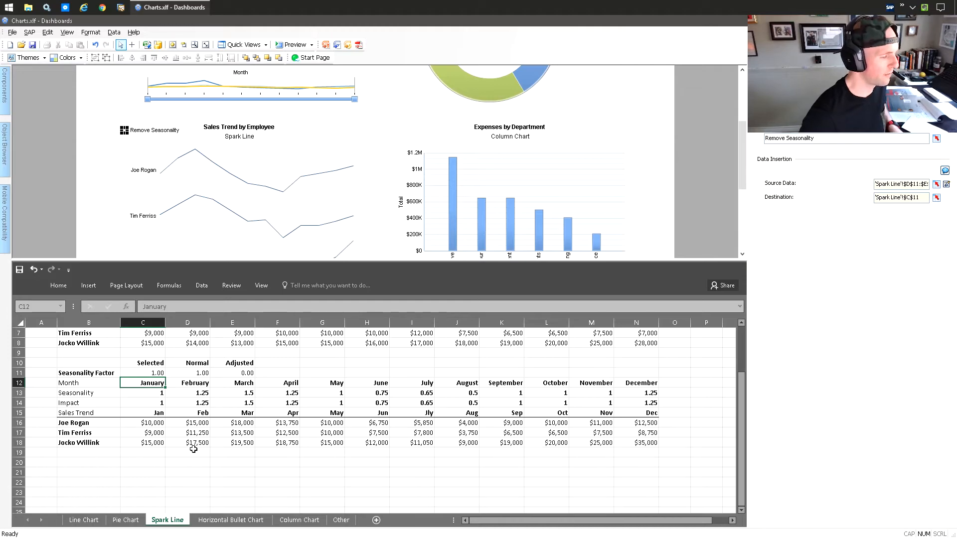
{"action": "left_click", "coordinate": [162, 424]}
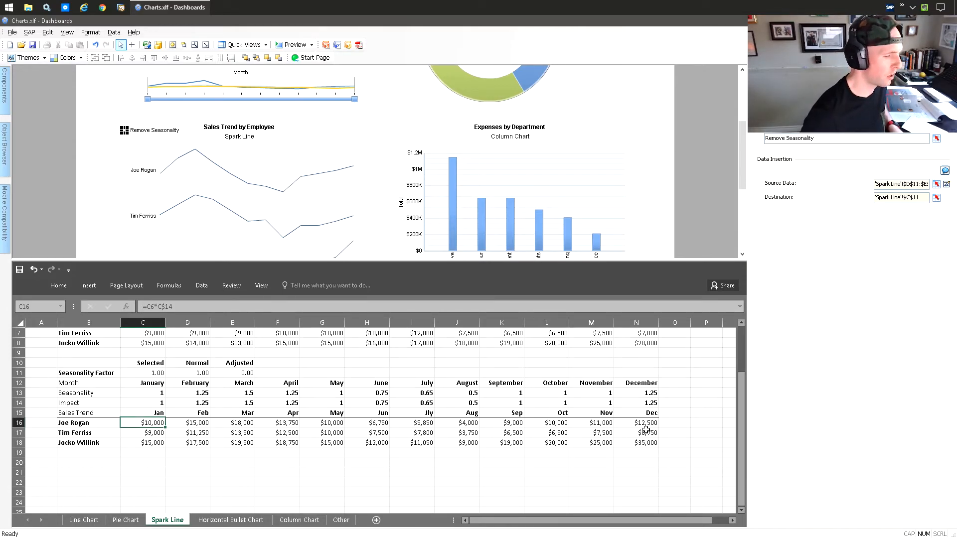
Enlarge the dashboard canvas above the spreadsheet and preview the dashboard.
{"action": "left_click", "coordinate": [112, 133]}
{"action": "scroll", "coordinate": [99, 151], "scroll_direction": "down", "scroll_amount": 3}
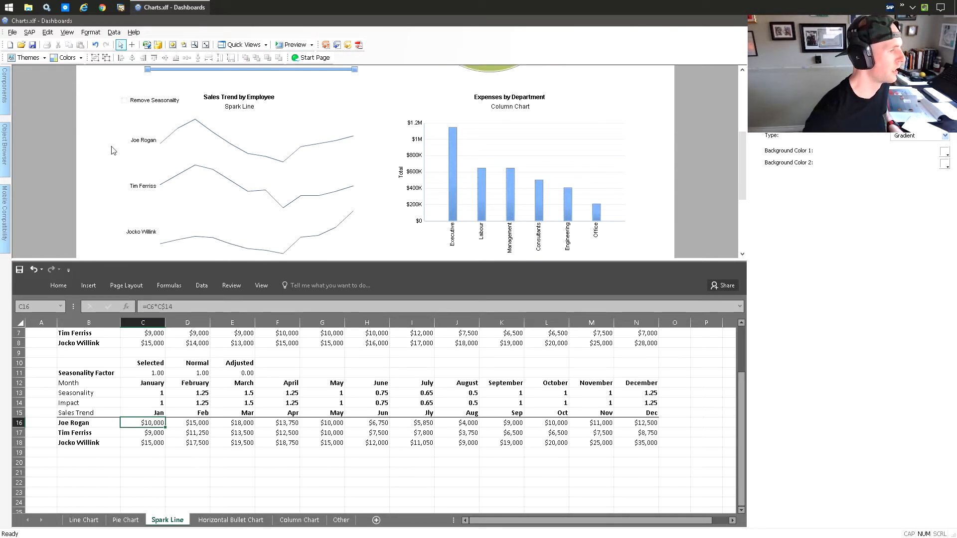
{"action": "scroll", "coordinate": [255, 77], "scroll_direction": "up", "scroll_amount": 2}
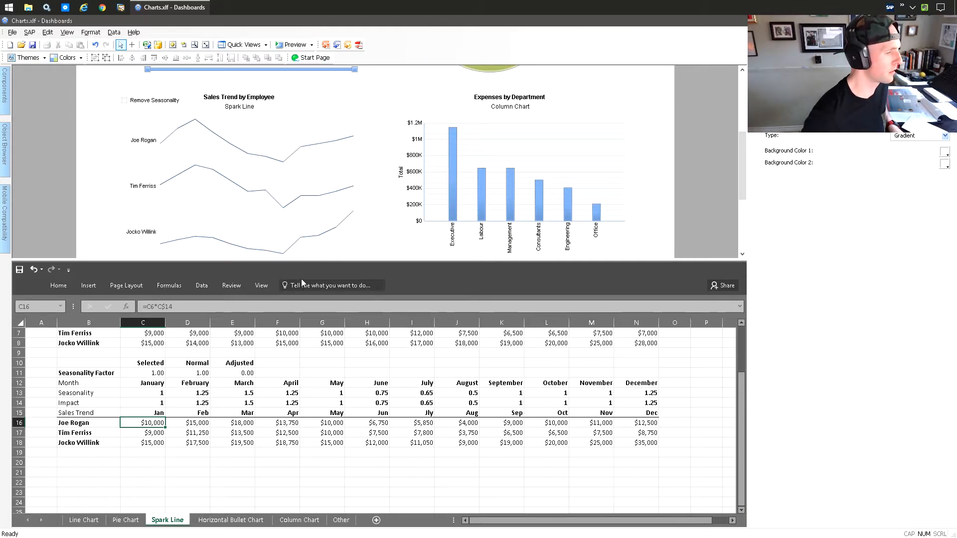
{"action": "left_click_drag", "start_coordinate": [313, 262], "coordinate": [313, 326]}
{"action": "left_click", "coordinate": [293, 45]}
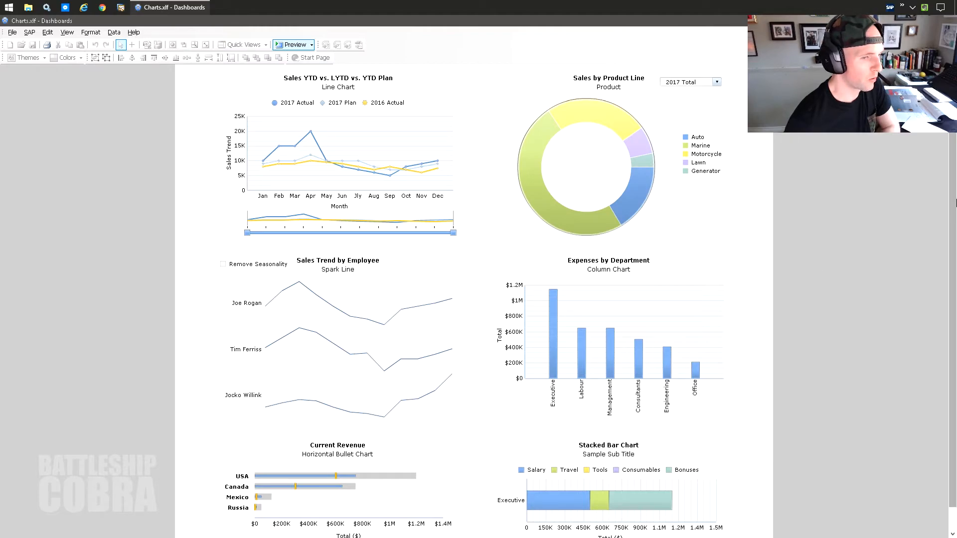
Drill from the Expenses by Department column chart into Executive and Labour and compare their stacked bar breakdowns.
{"action": "scroll", "coordinate": [933, 277], "scroll_direction": "down", "scroll_amount": 1}
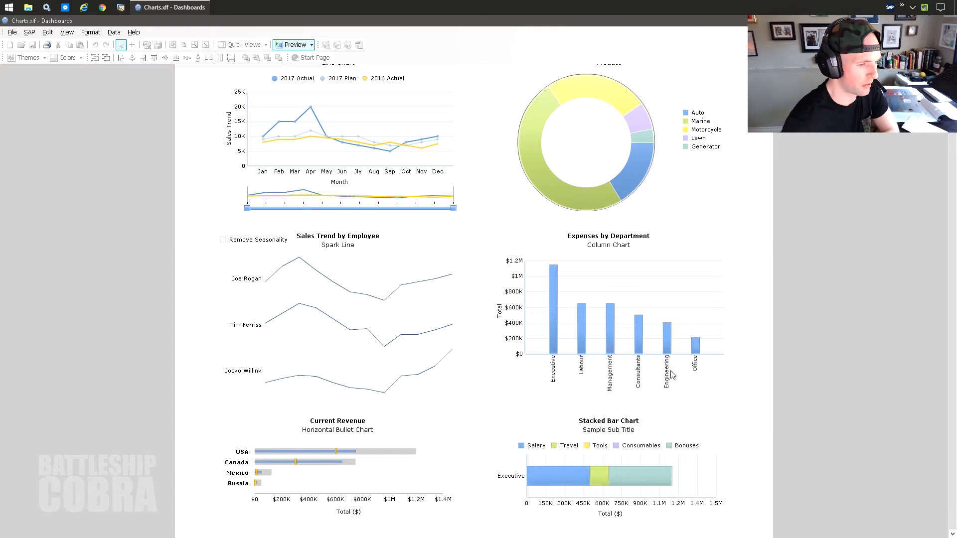
{"action": "mouse_move", "coordinate": [584, 336]}
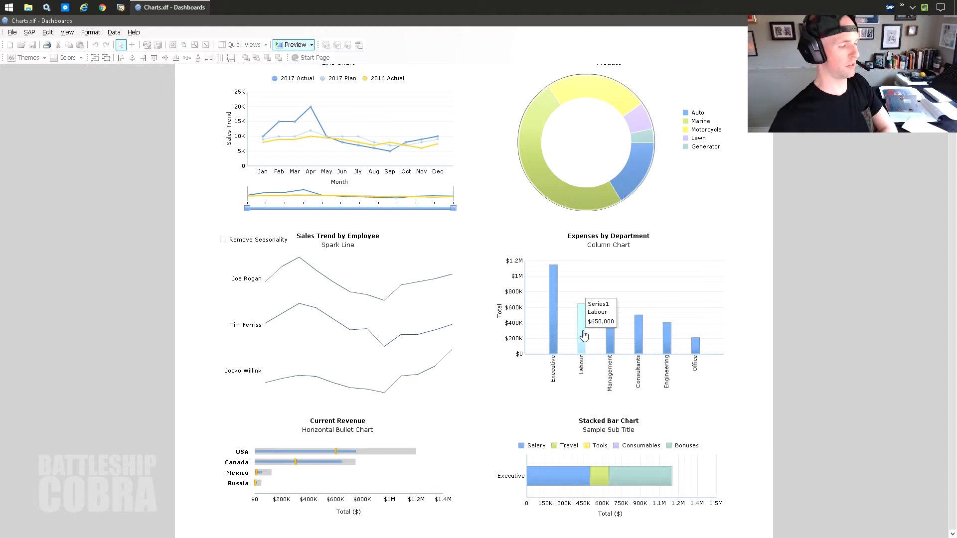
{"action": "left_click", "coordinate": [553, 319]}
{"action": "mouse_move", "coordinate": [565, 468]}
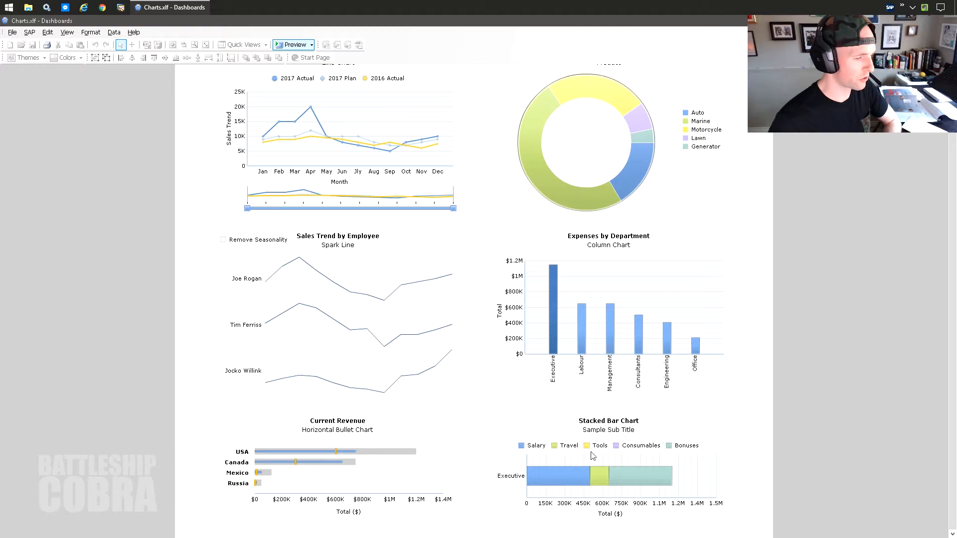
{"action": "left_click", "coordinate": [583, 338]}
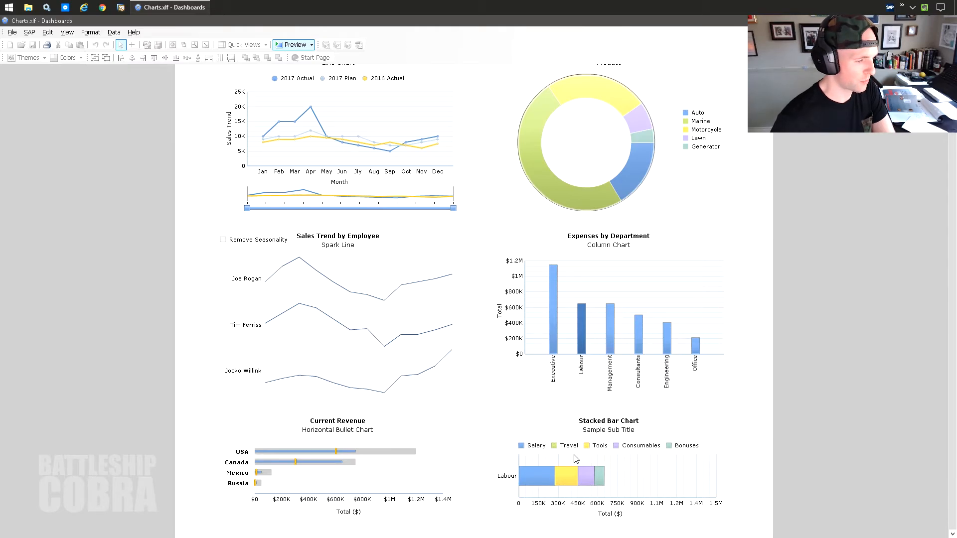
{"action": "left_click", "coordinate": [552, 319]}
{"action": "mouse_move", "coordinate": [669, 487]}
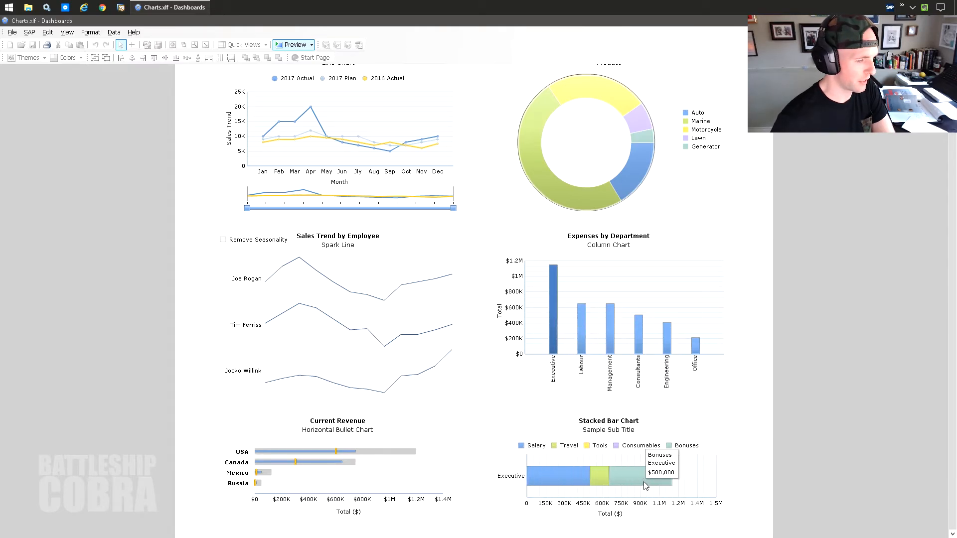
Drill into the Management, Consultants, Engineering and Office columns and examine each department's stacked bar breakdown.
{"action": "left_click", "coordinate": [609, 321]}
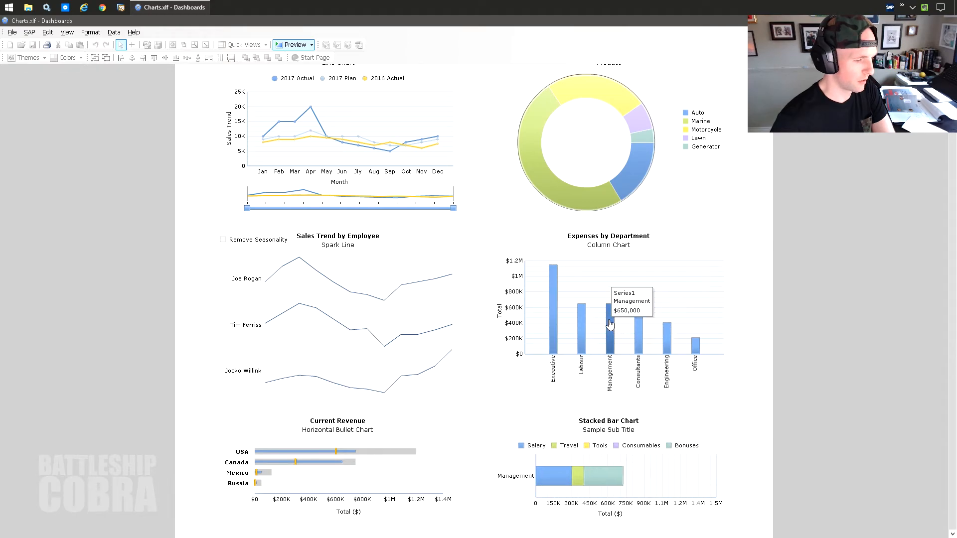
{"action": "left_click", "coordinate": [640, 338]}
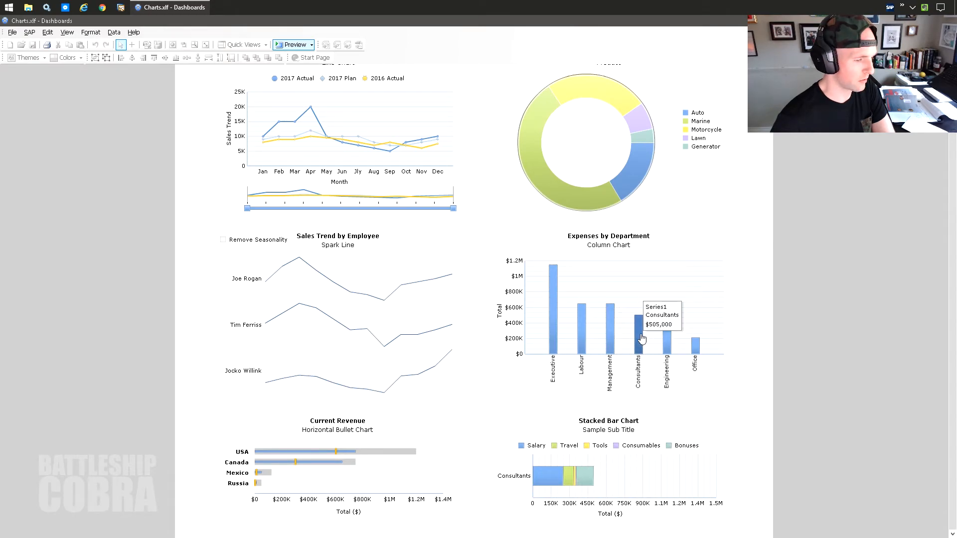
{"action": "left_click", "coordinate": [669, 343]}
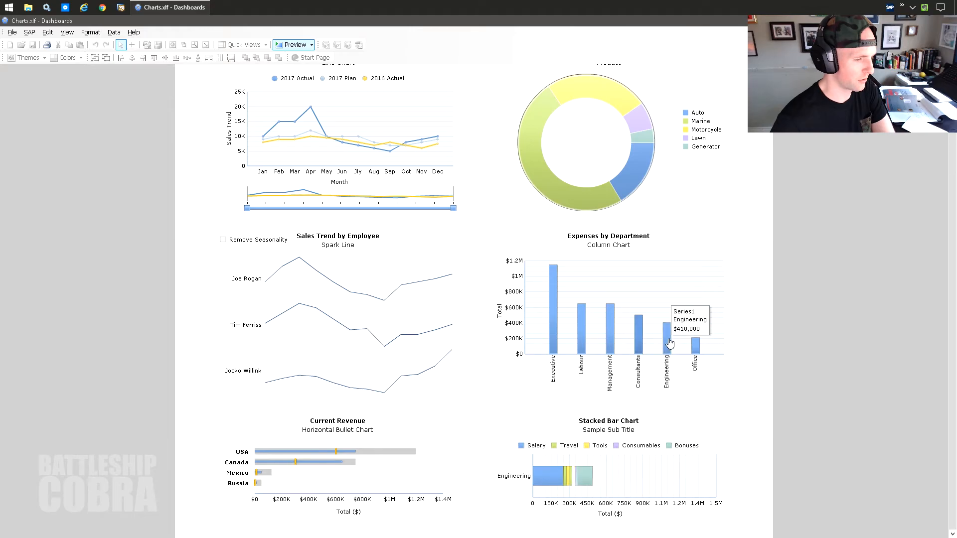
{"action": "left_click", "coordinate": [697, 346]}
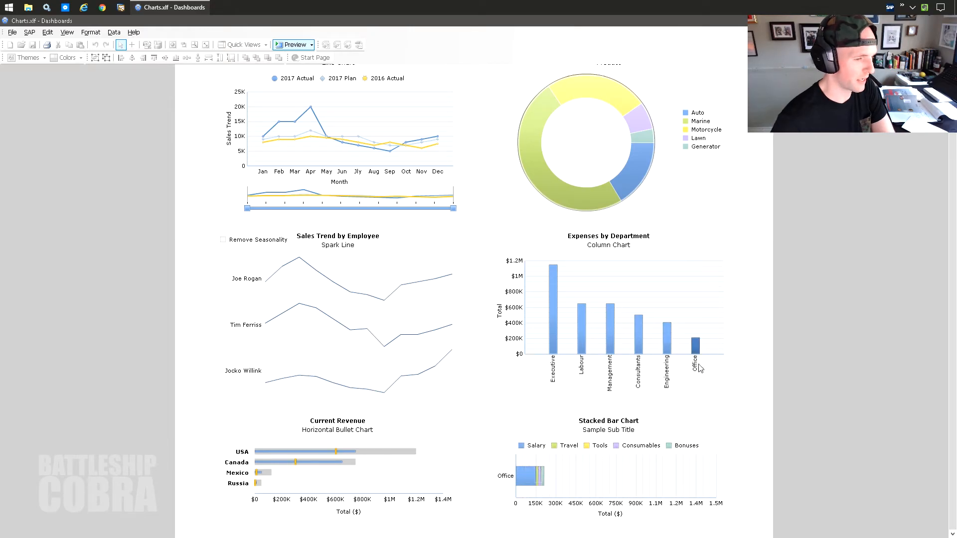
Compare the Consultants breakdown with the Executive one and examine the Executive bar's Salary segment.
{"action": "left_click", "coordinate": [639, 329]}
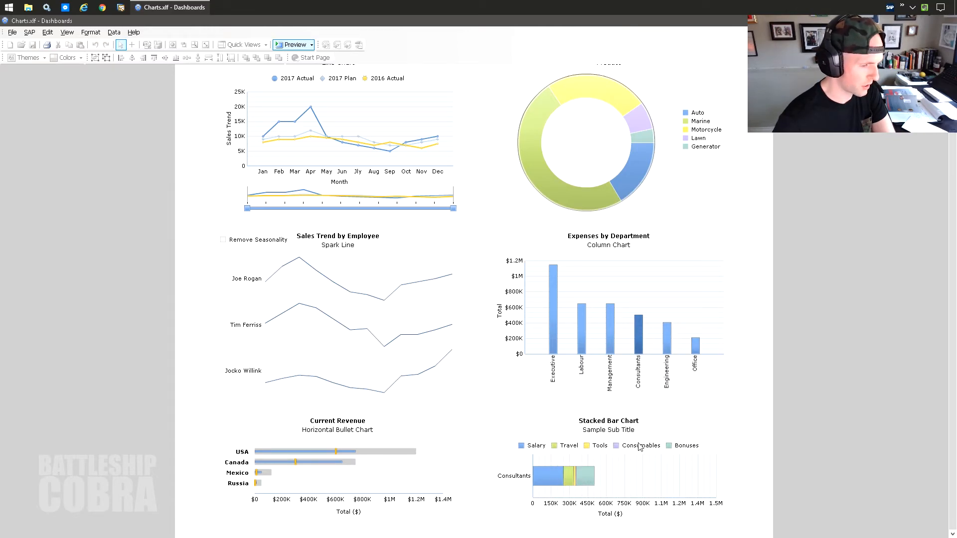
{"action": "left_click", "coordinate": [553, 314]}
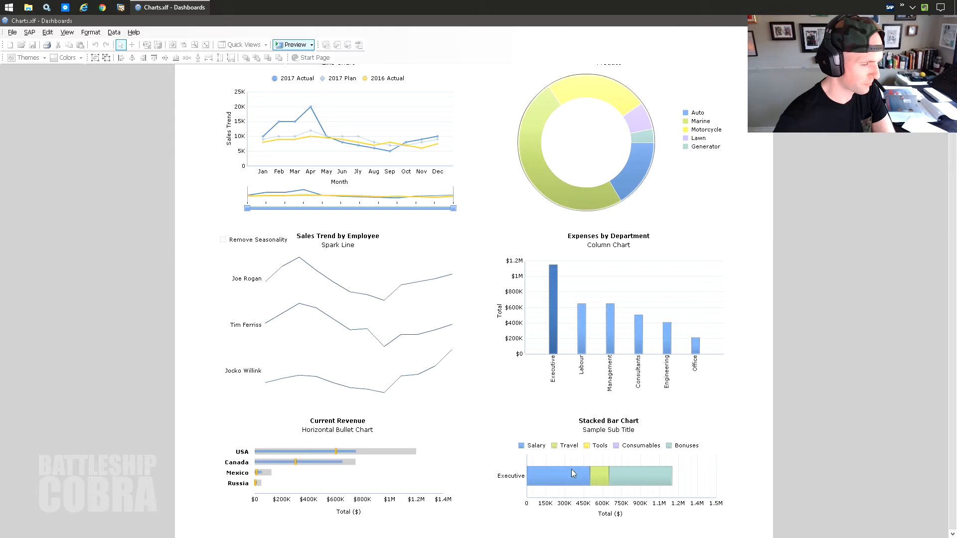
{"action": "mouse_move", "coordinate": [574, 476]}
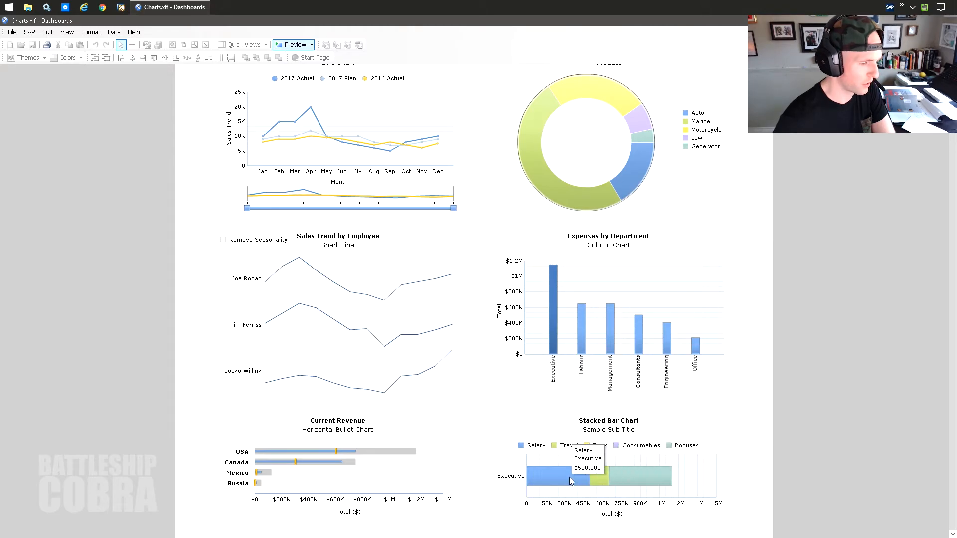
Cycle through the department columns from Labour to Office again, reselect Executive, and leave the preview.
{"action": "left_click", "coordinate": [582, 324]}
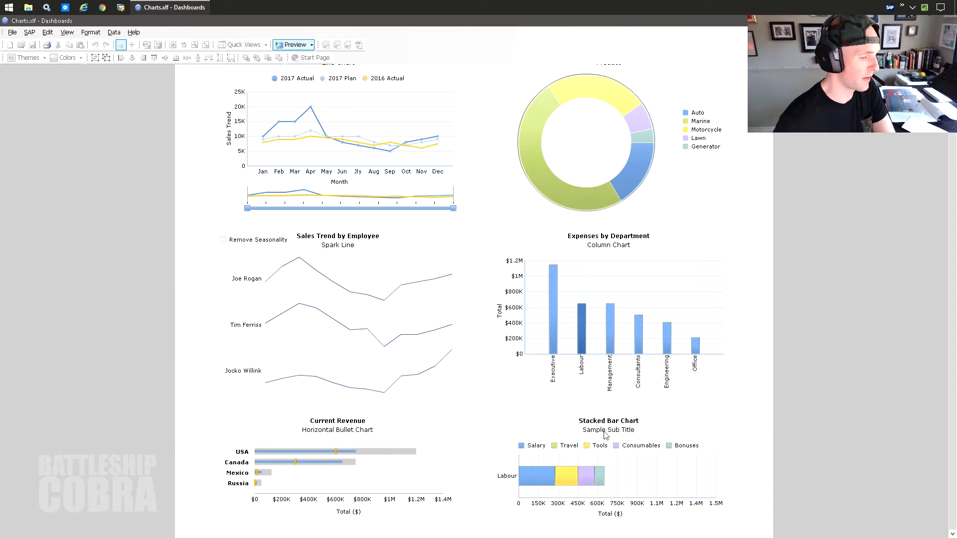
{"action": "left_click", "coordinate": [610, 330]}
{"action": "left_click", "coordinate": [639, 335]}
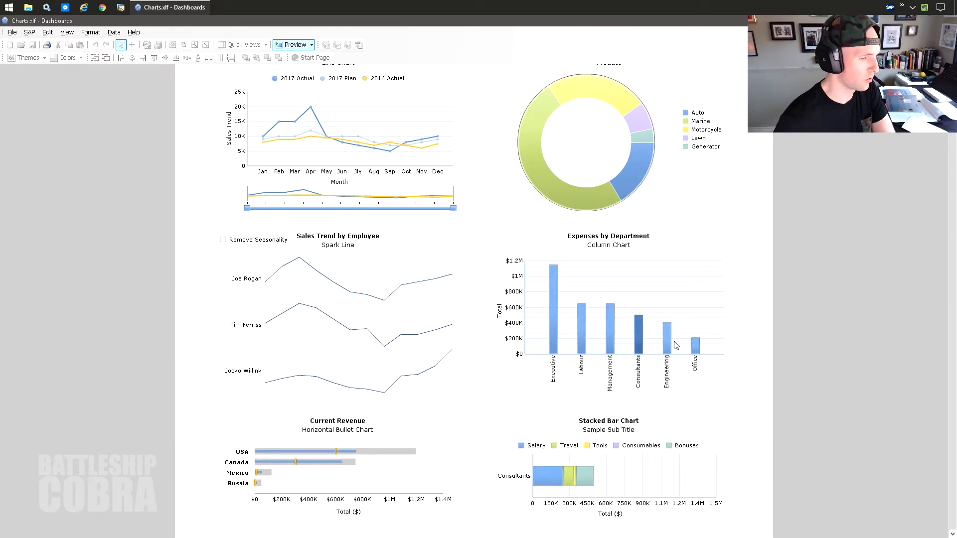
{"action": "left_click", "coordinate": [666, 338]}
{"action": "left_click", "coordinate": [695, 349]}
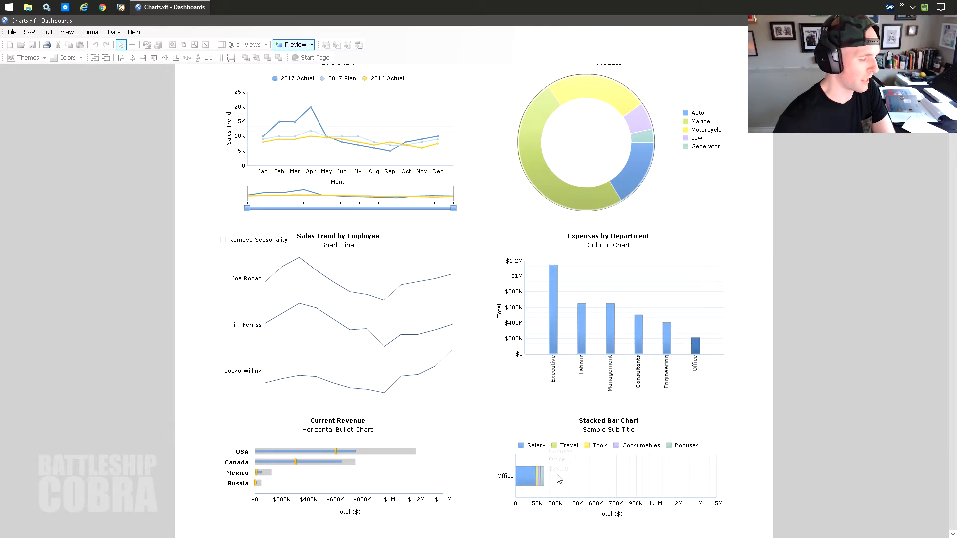
{"action": "left_click", "coordinate": [556, 317]}
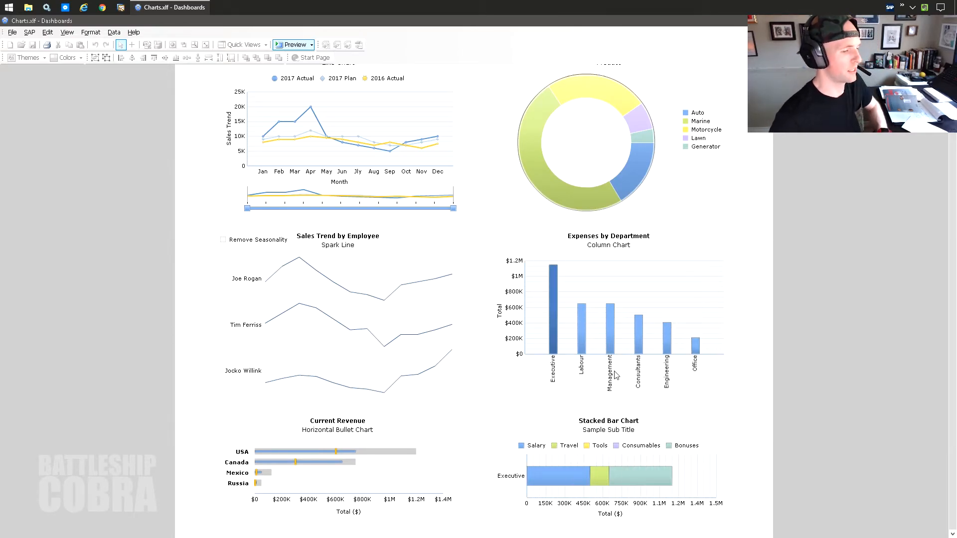
{"action": "left_click", "coordinate": [292, 44]}
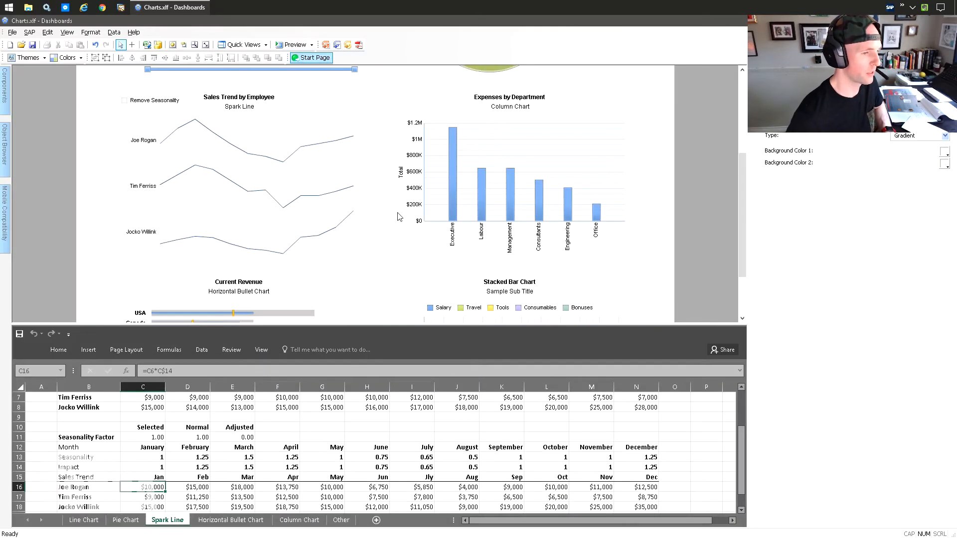
Open the Column Chart sheet, enlarge the spreadsheet area, and examine the department totals in C15:C20 and their expense breakout.
{"action": "left_click", "coordinate": [294, 521]}
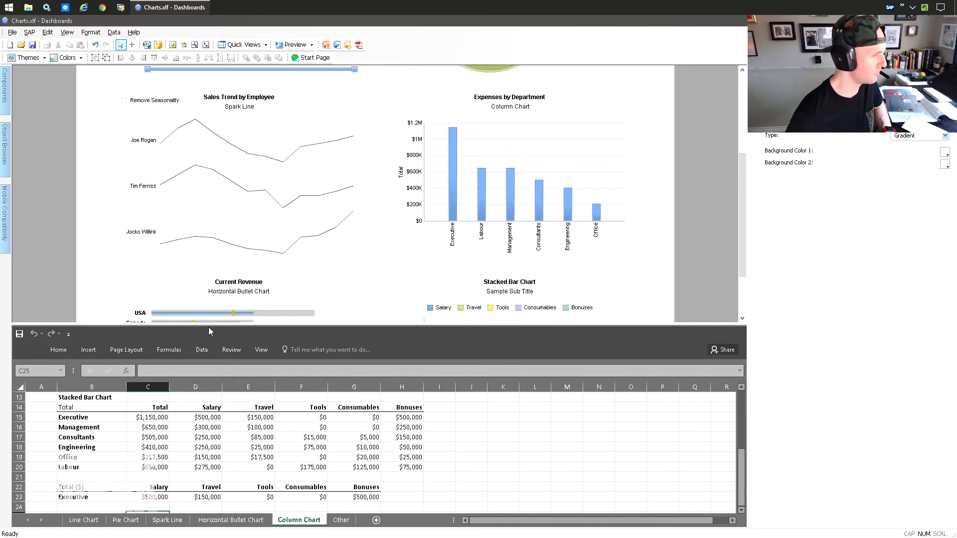
{"action": "left_click_drag", "start_coordinate": [208, 325], "coordinate": [213, 284]}
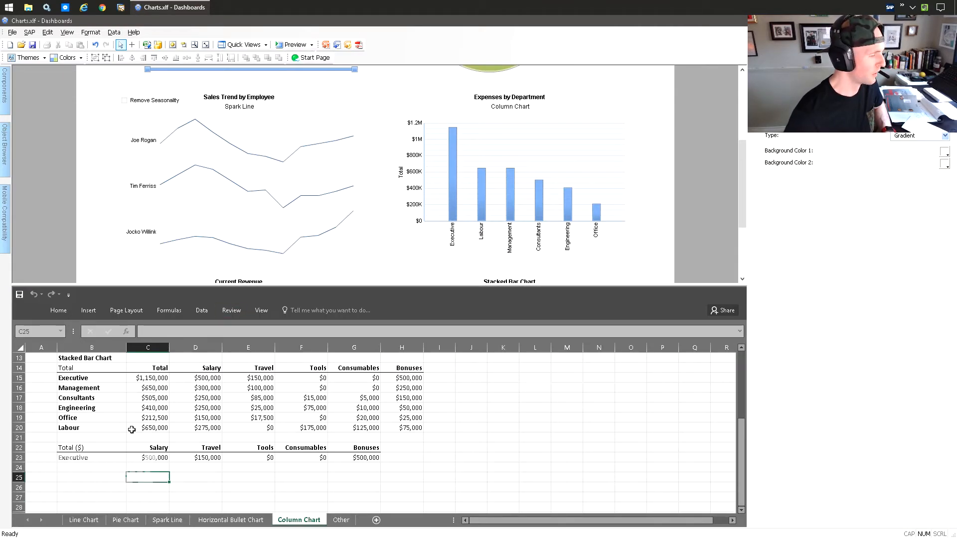
{"action": "left_click_drag", "start_coordinate": [150, 379], "coordinate": [152, 432]}
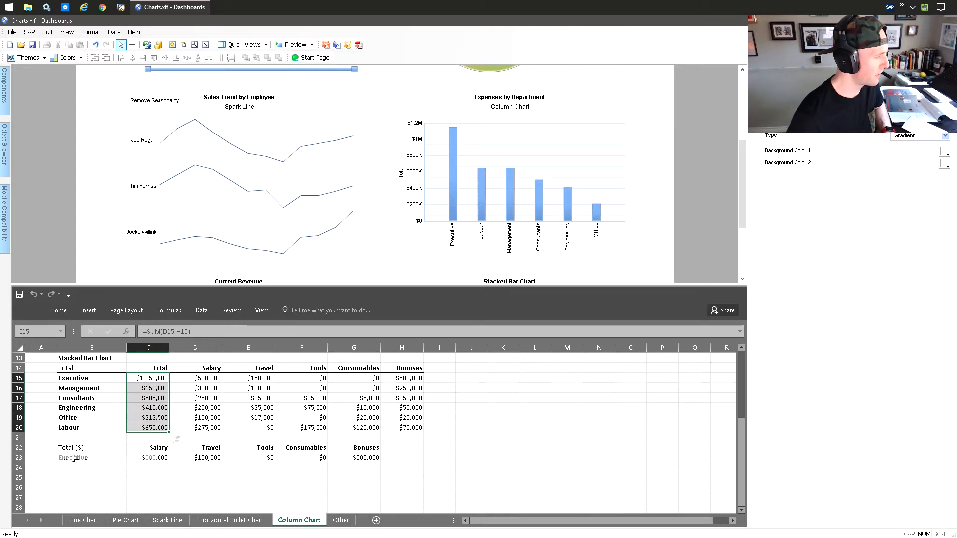
{"action": "scroll", "coordinate": [127, 439], "scroll_direction": "down", "scroll_amount": 2}
{"action": "scroll", "coordinate": [126, 443], "scroll_direction": "up", "scroll_amount": 4}
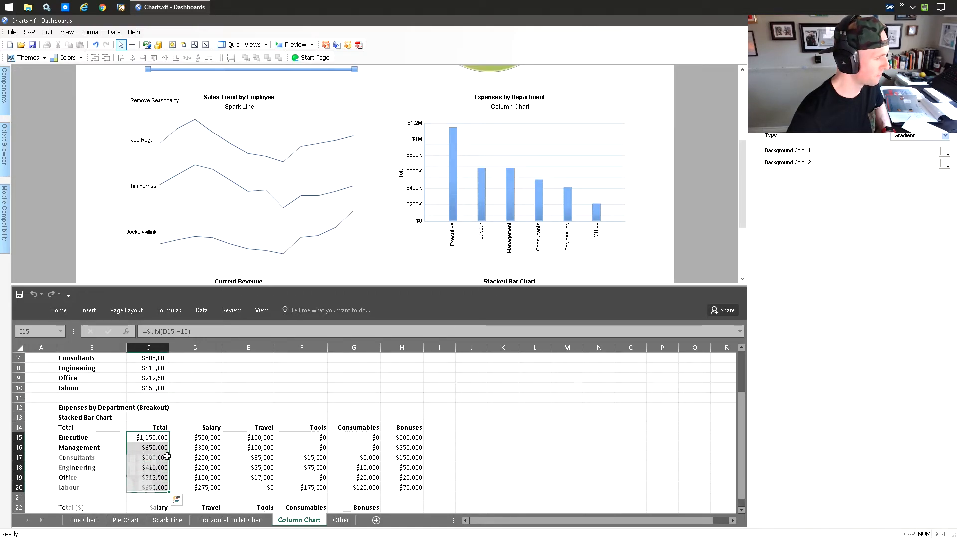
{"action": "scroll", "coordinate": [133, 402], "scroll_direction": "up", "scroll_amount": 2}
{"action": "scroll", "coordinate": [148, 409], "scroll_direction": "down", "scroll_amount": 3}
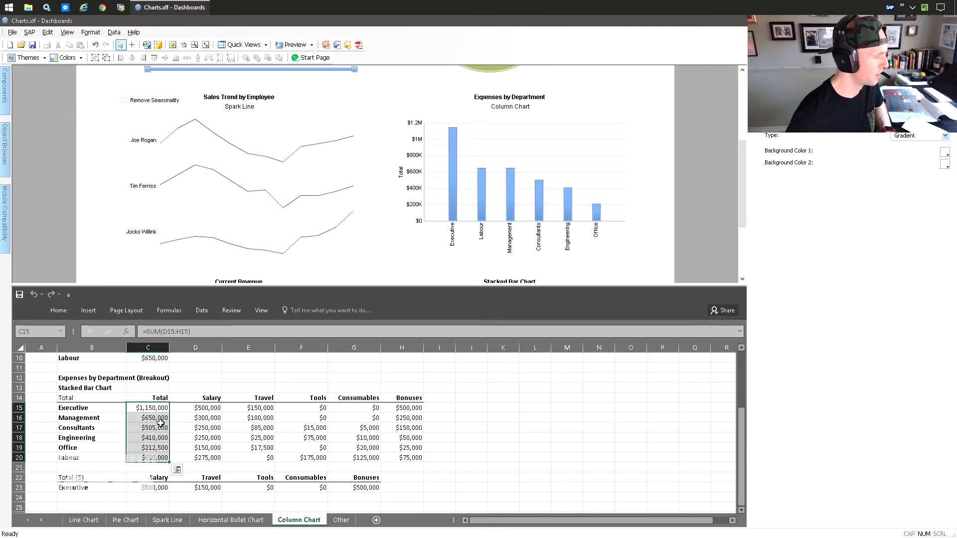
Examine the VLOOKUP formula in C23, including its $B23 lookup value and the DeptData range it reads from.
{"action": "left_click", "coordinate": [74, 486]}
{"action": "left_click", "coordinate": [141, 487]}
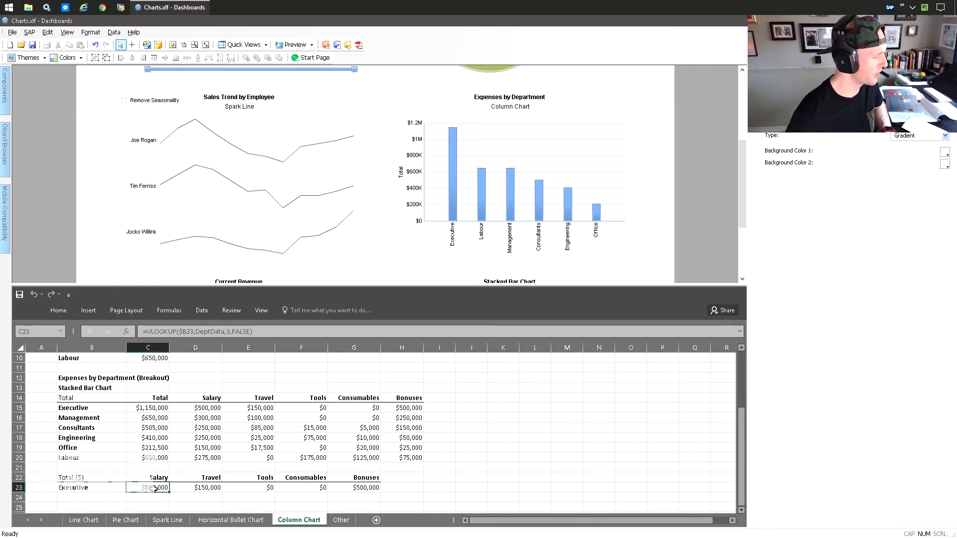
{"action": "left_click", "coordinate": [198, 332]}
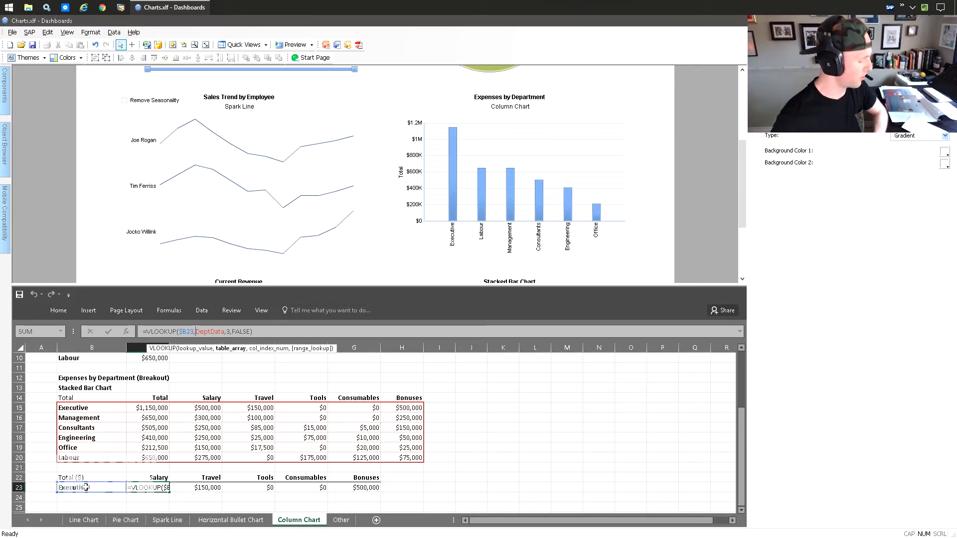
{"action": "key", "text": "Return"}
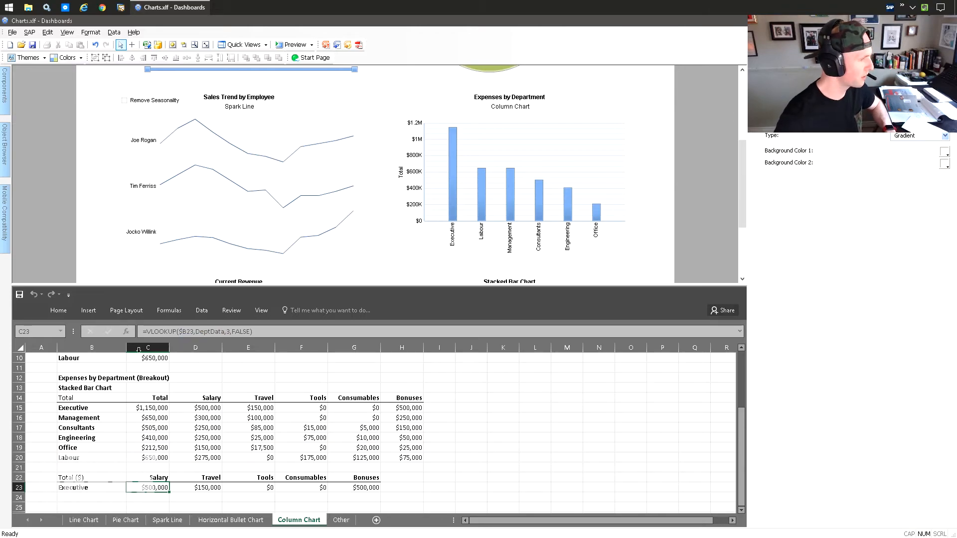
{"action": "left_click", "coordinate": [183, 331]}
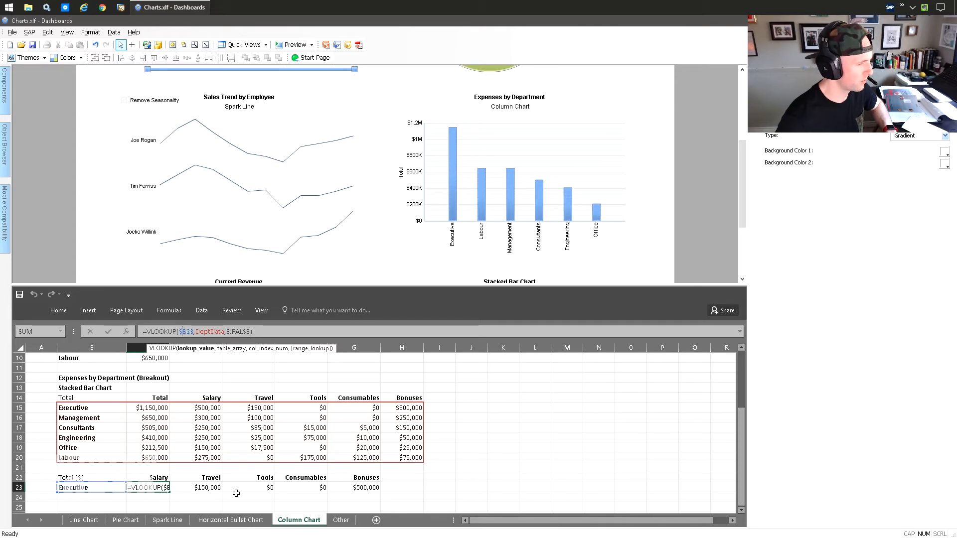
{"action": "key", "text": "Return"}
Link the stacked bar chart's title to cell B12 of the Column Chart sheet.
{"action": "scroll", "coordinate": [430, 209], "scroll_direction": "down", "scroll_amount": 2}
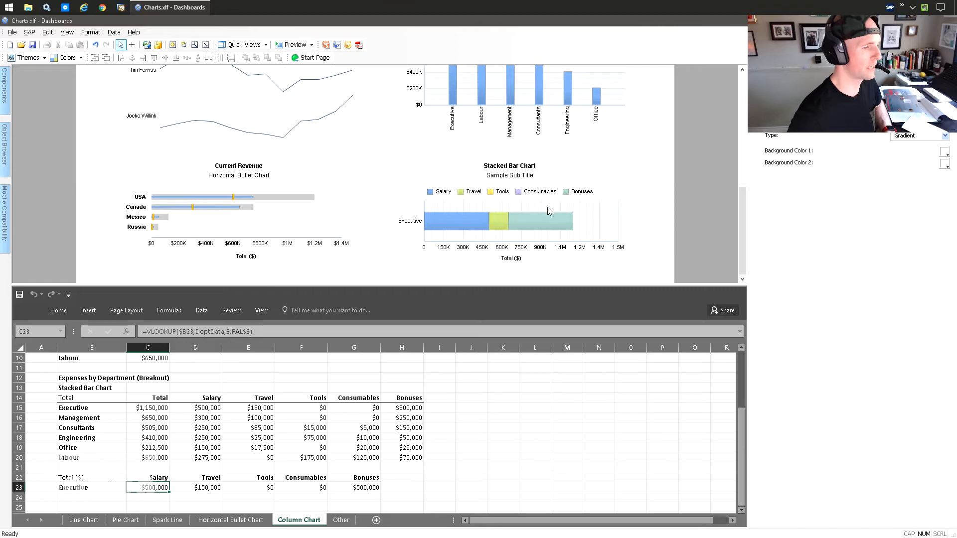
{"action": "left_click", "coordinate": [524, 177]}
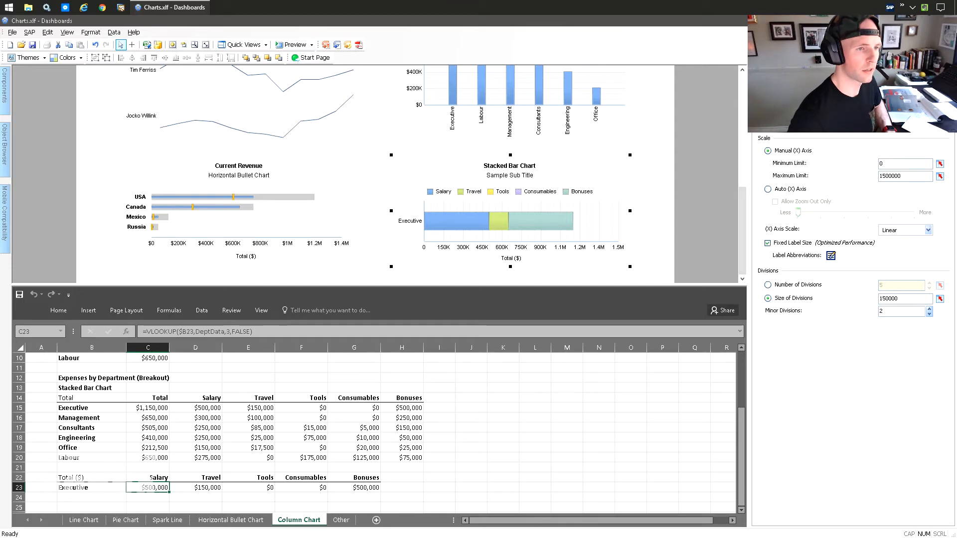
{"action": "left_click", "coordinate": [767, 101]}
{"action": "left_click", "coordinate": [940, 144]}
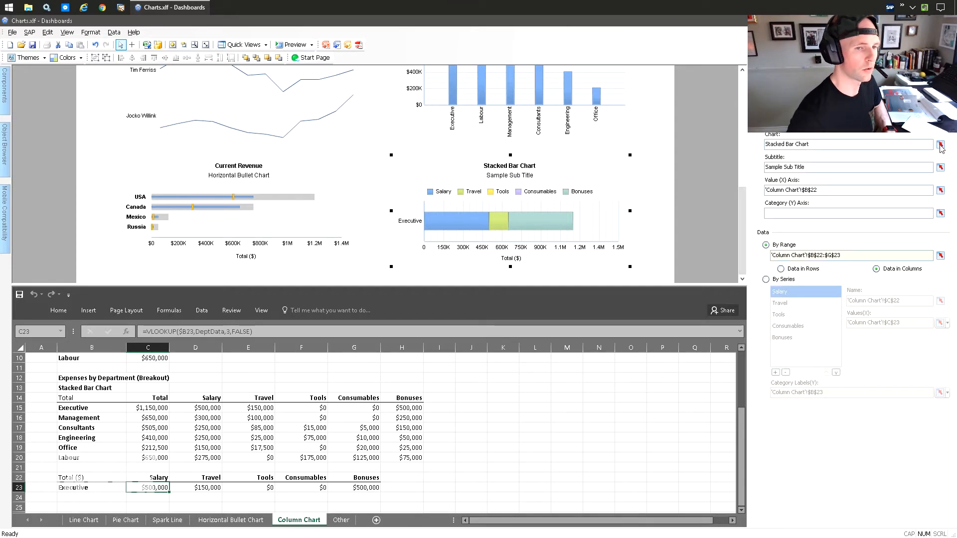
{"action": "left_click", "coordinate": [94, 379]}
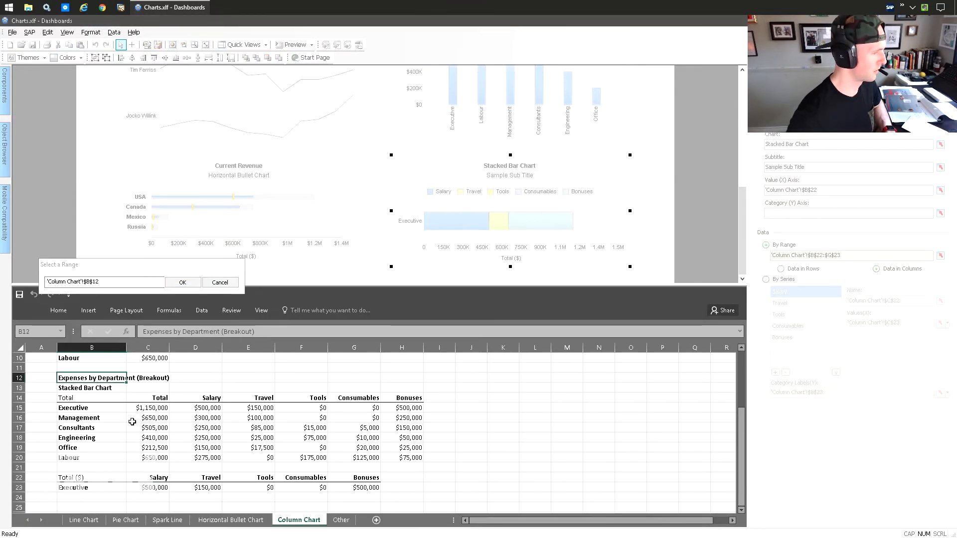
{"action": "left_click", "coordinate": [182, 282]}
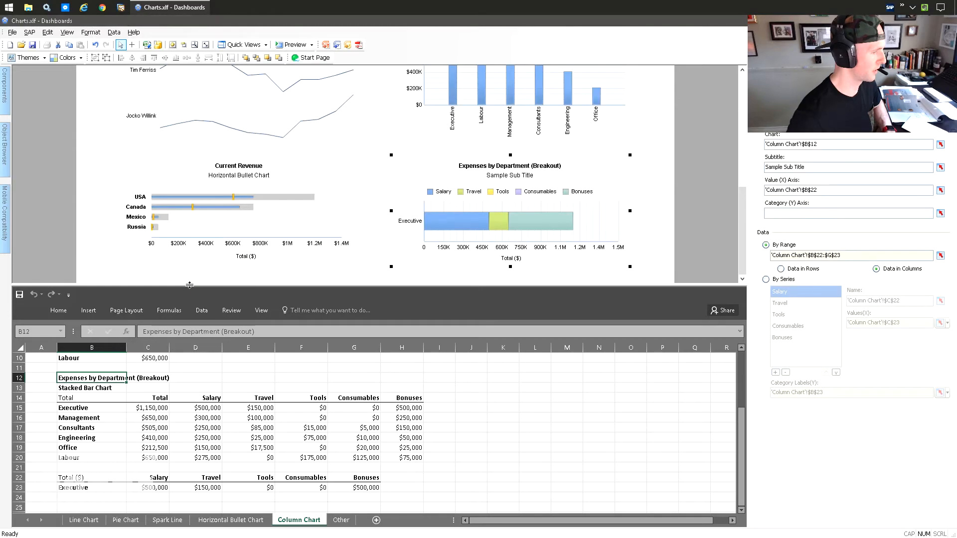
Link the stacked bar chart's subtitle to cell B13 of the Column Chart sheet and save the dashboard.
{"action": "left_click", "coordinate": [940, 170]}
{"action": "left_click", "coordinate": [90, 388]}
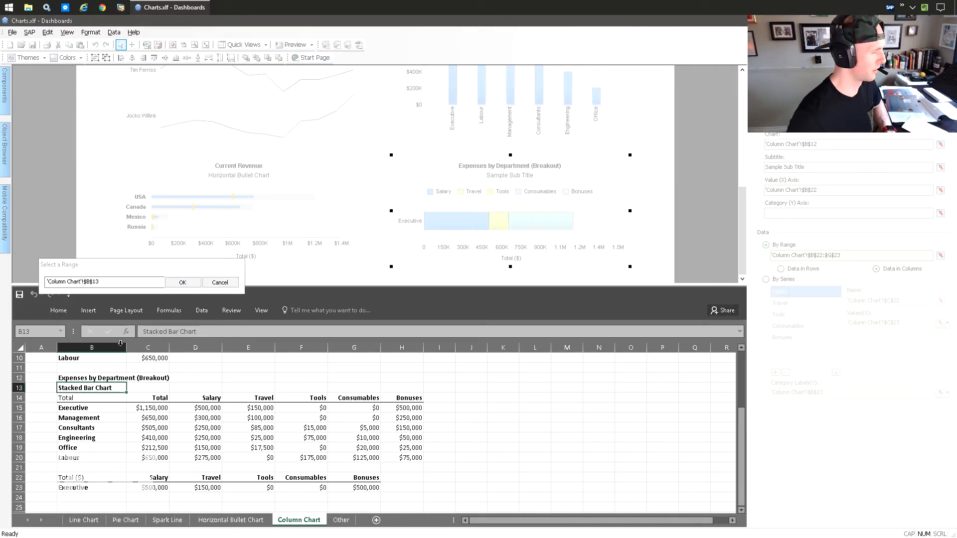
{"action": "left_click", "coordinate": [184, 282]}
{"action": "key", "text": "ctrl+s"}
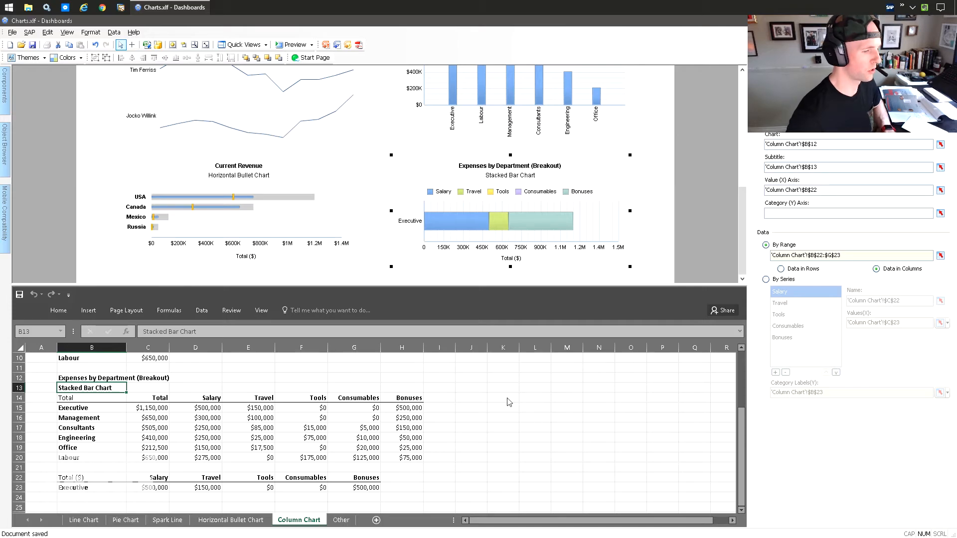
Examine the Expenses by Department column chart's title links and data range, and deselect it.
{"action": "scroll", "coordinate": [476, 211], "scroll_direction": "up", "scroll_amount": 5}
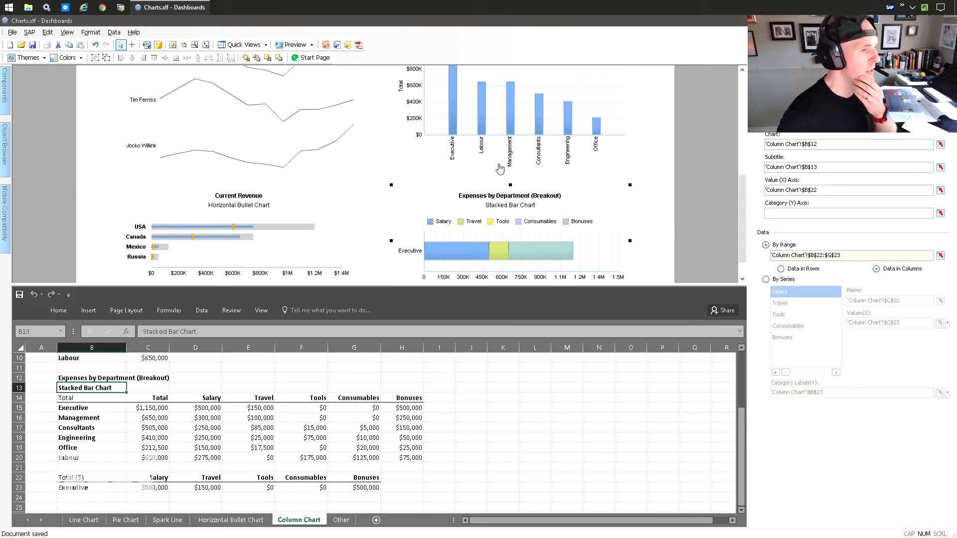
{"action": "left_click", "coordinate": [453, 148]}
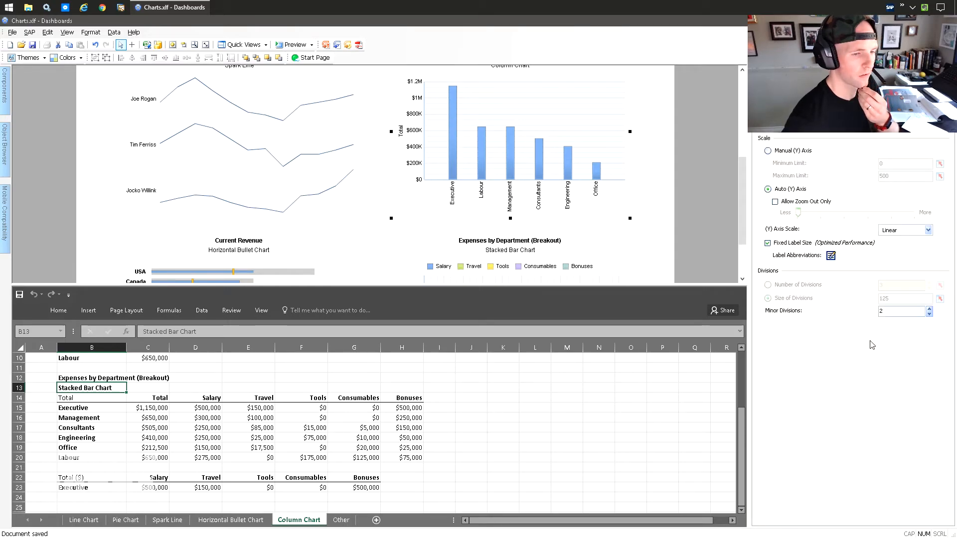
{"action": "left_click", "coordinate": [771, 99]}
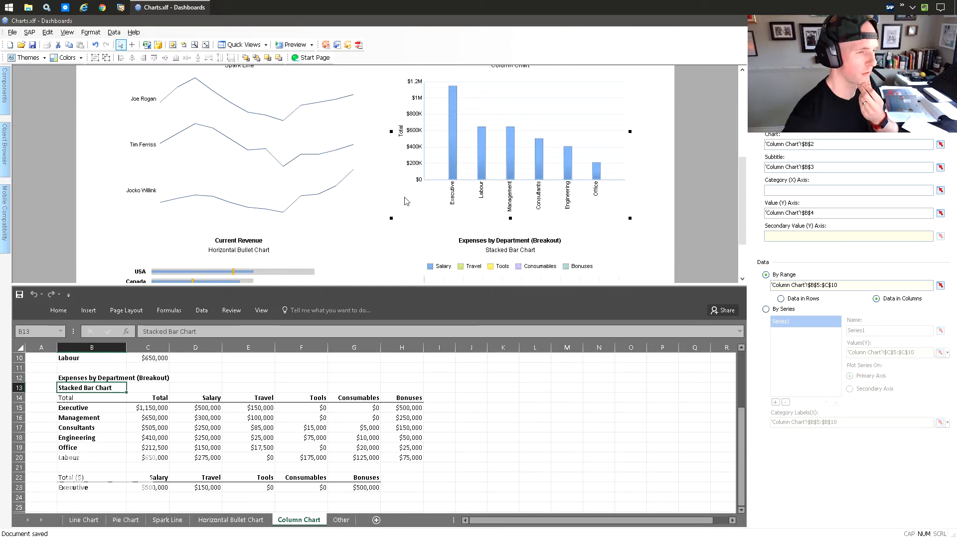
{"action": "left_click", "coordinate": [387, 194]}
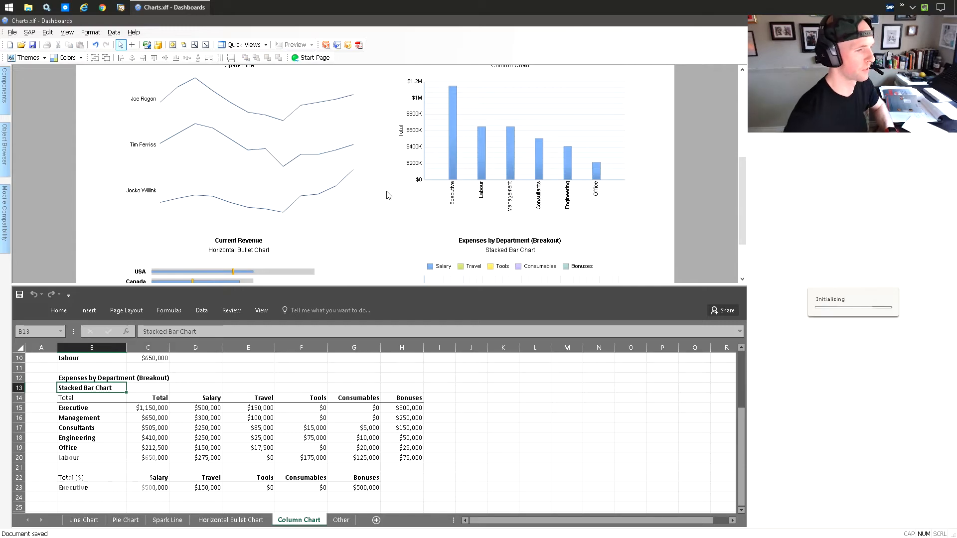
Preview the dashboard, examine the USA and Canada bars in the Current Revenue bullet chart, and leave the preview.
{"action": "scroll", "coordinate": [402, 189], "scroll_direction": "down", "scroll_amount": 3}
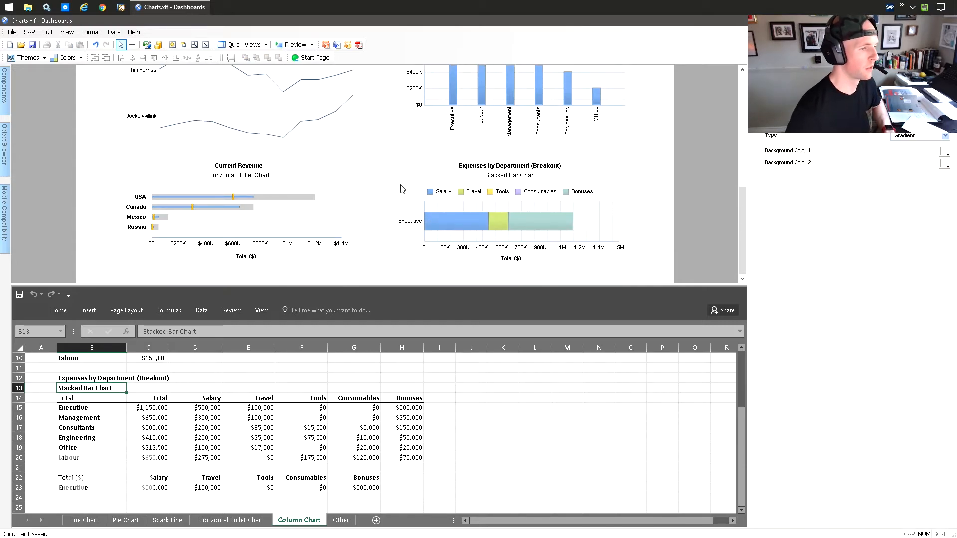
{"action": "left_click", "coordinate": [302, 45]}
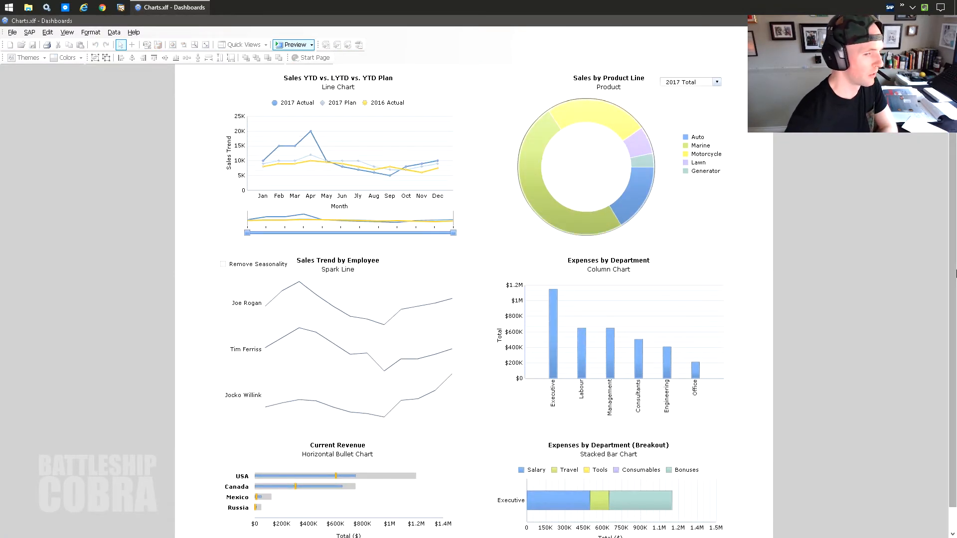
{"action": "scroll", "coordinate": [955, 273], "scroll_direction": "down", "scroll_amount": 1}
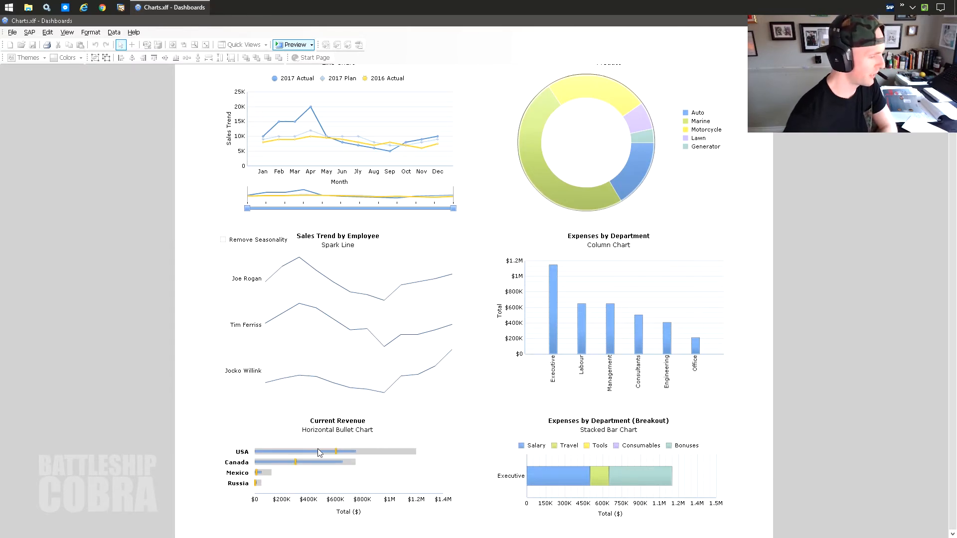
{"action": "mouse_move", "coordinate": [328, 453]}
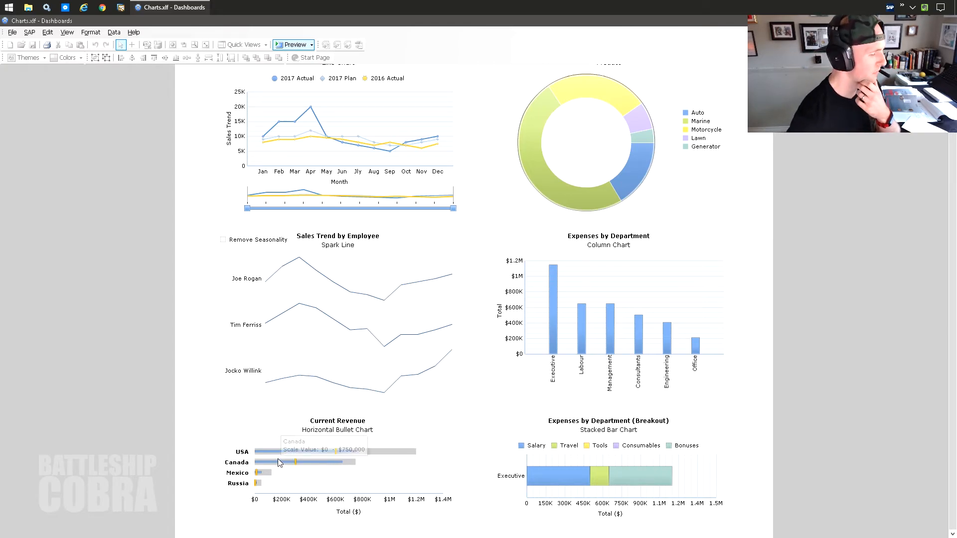
{"action": "mouse_move", "coordinate": [265, 455]}
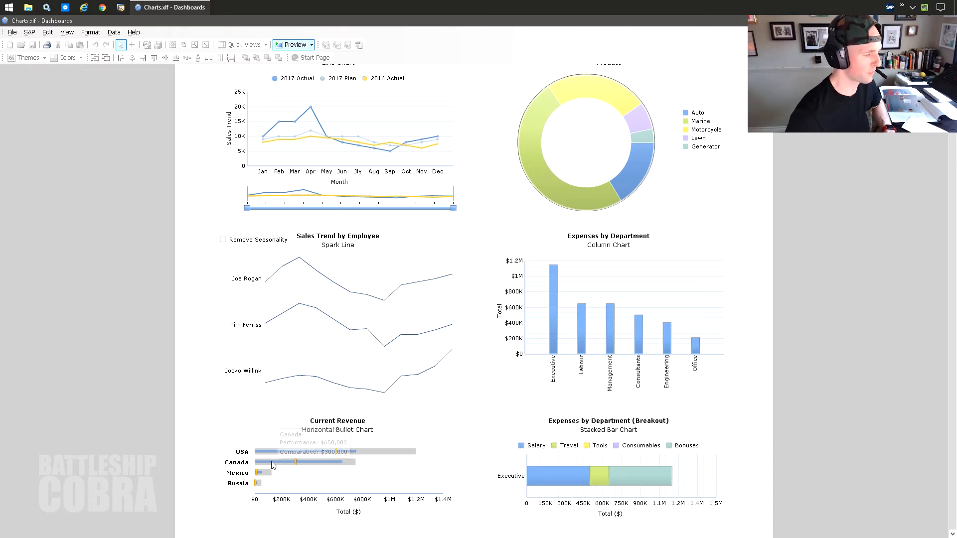
{"action": "left_click", "coordinate": [293, 45]}
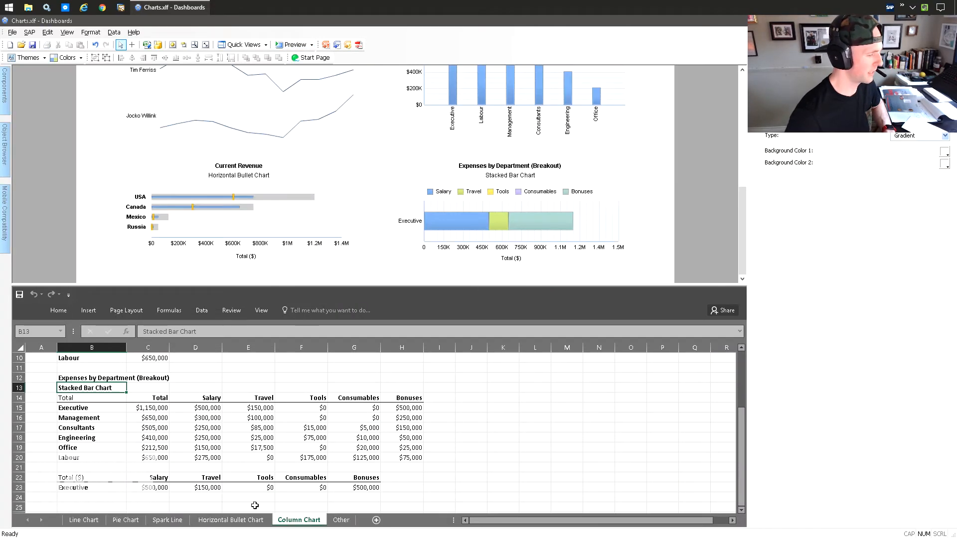
Open the Horizontal Bullet Chart sheet and examine the USA row's YTD and LYTD values and the LY Total column.
{"action": "left_click", "coordinate": [232, 520]}
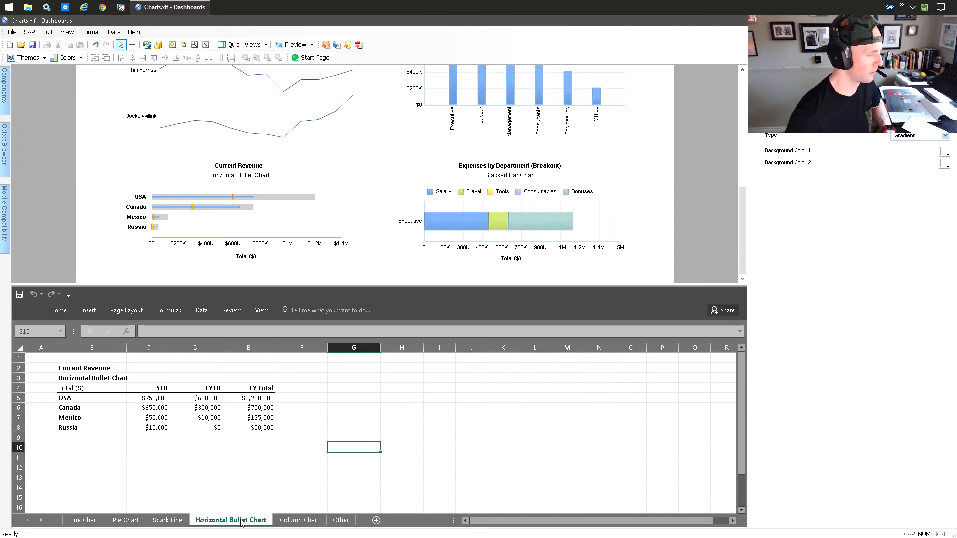
{"action": "left_click", "coordinate": [106, 395]}
{"action": "left_click", "coordinate": [148, 398]}
{"action": "left_click", "coordinate": [205, 400]}
{"action": "left_click", "coordinate": [264, 410]}
{"action": "left_click", "coordinate": [259, 428]}
Examine the Canada and Mexico revenue rows and the USA label, and check the Current Revenue bullet chart's properties.
{"action": "left_click", "coordinate": [97, 406]}
{"action": "left_click", "coordinate": [149, 408]}
{"action": "left_click", "coordinate": [202, 408]}
{"action": "left_click", "coordinate": [249, 408]}
{"action": "left_click", "coordinate": [244, 418]}
{"action": "left_click", "coordinate": [163, 418]}
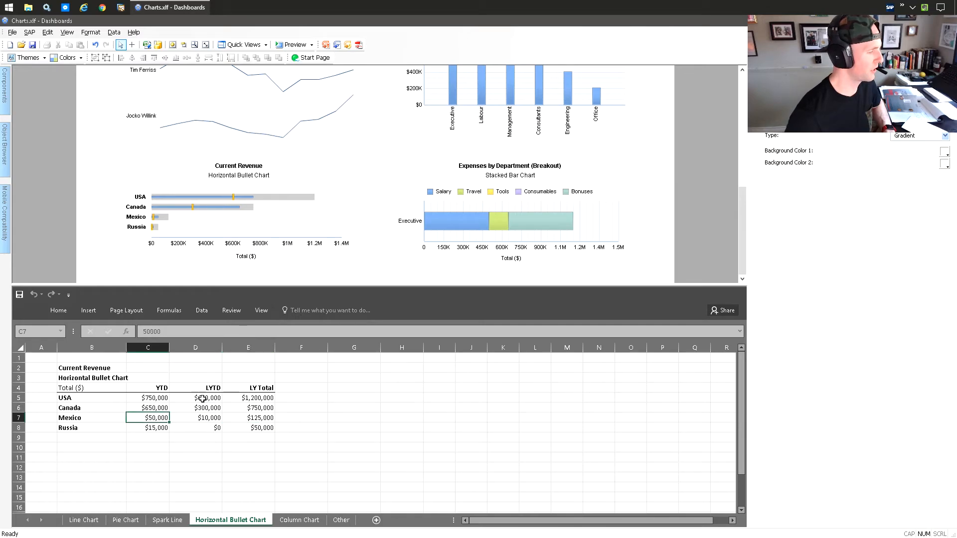
{"action": "left_click", "coordinate": [93, 401]}
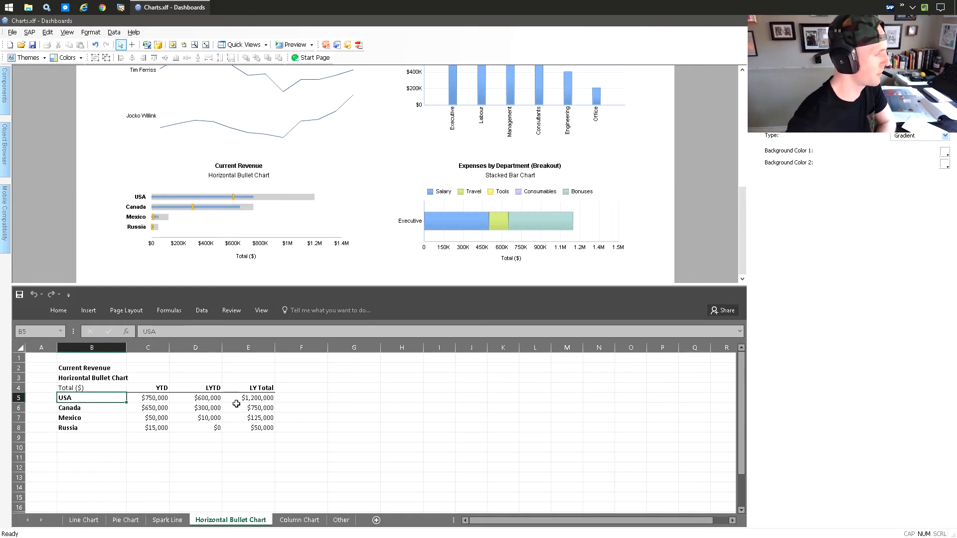
{"action": "left_click", "coordinate": [259, 175]}
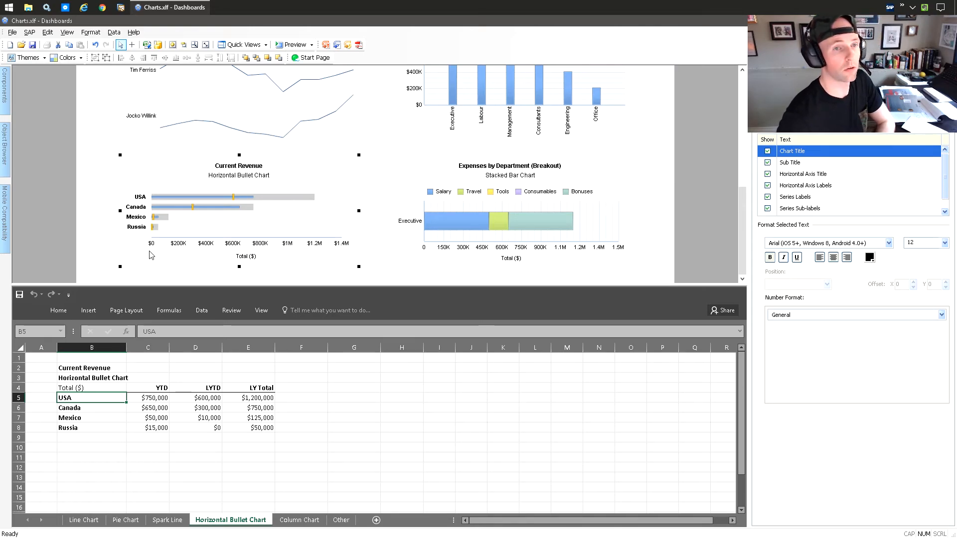
{"action": "key", "text": "ctrl+Return"}
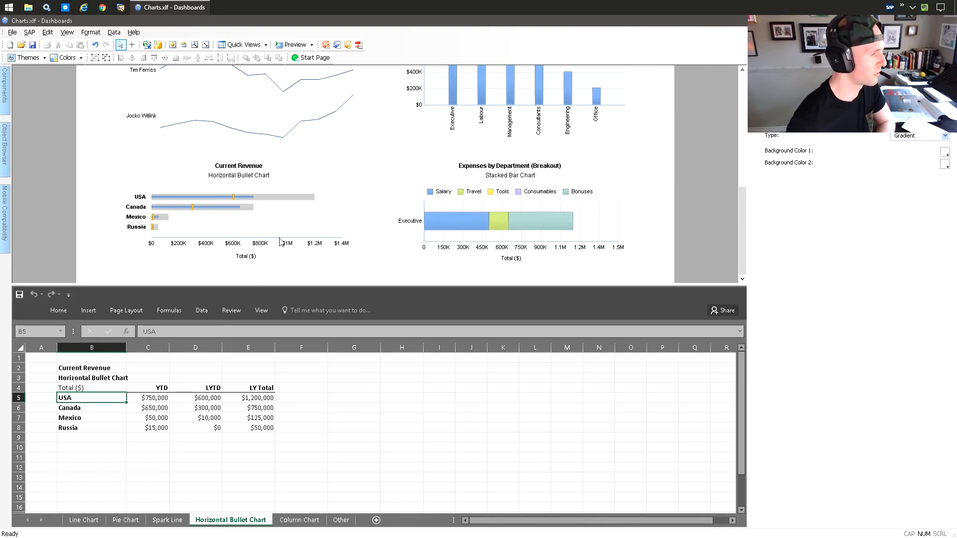
Enlarge the canvas area, place an OHLC chart over the spark lines, examine its data properties, and delete it.
{"action": "left_click_drag", "start_coordinate": [115, 289], "coordinate": [111, 347]}
{"action": "mouse_move", "coordinate": [5, 80]}
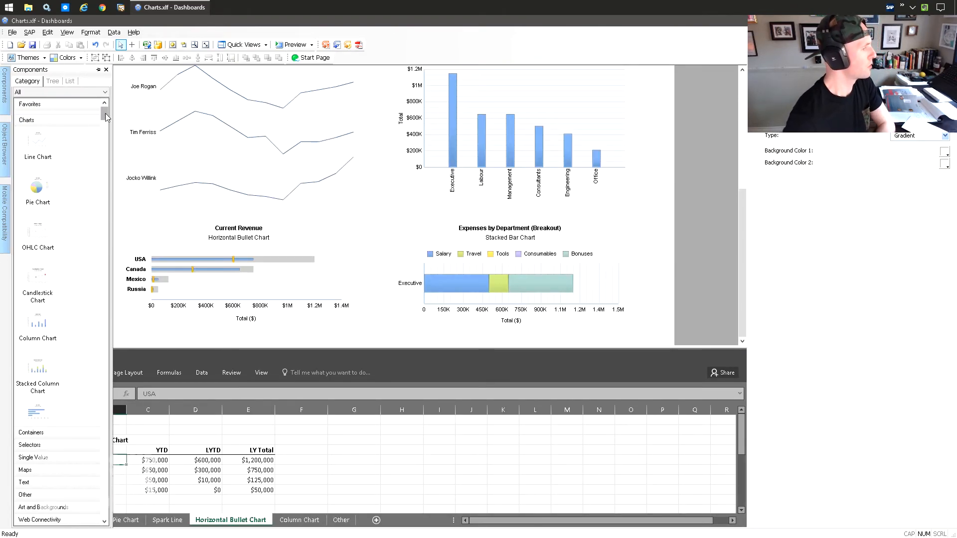
{"action": "left_click_drag", "start_coordinate": [35, 241], "coordinate": [154, 110]}
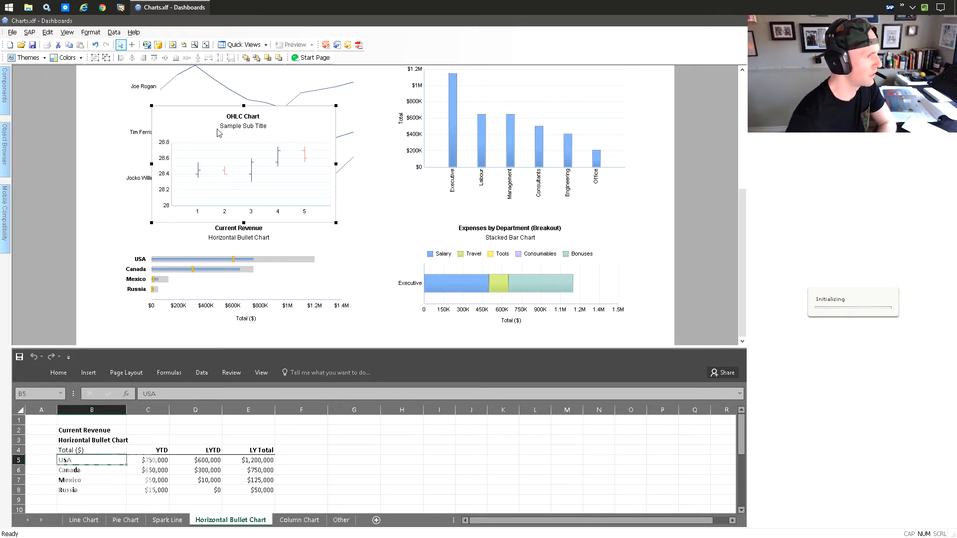
{"action": "double_click", "coordinate": [201, 142]}
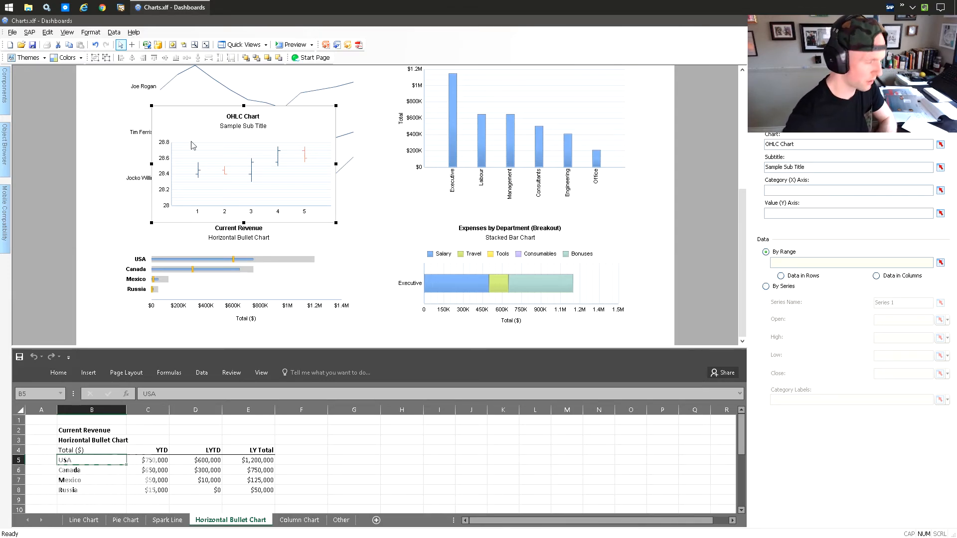
{"action": "key", "text": "Delete"}
Place a Candlestick chart between the spark lines and the bullet chart to examine its look, and delete it.
{"action": "left_click", "coordinate": [5, 86]}
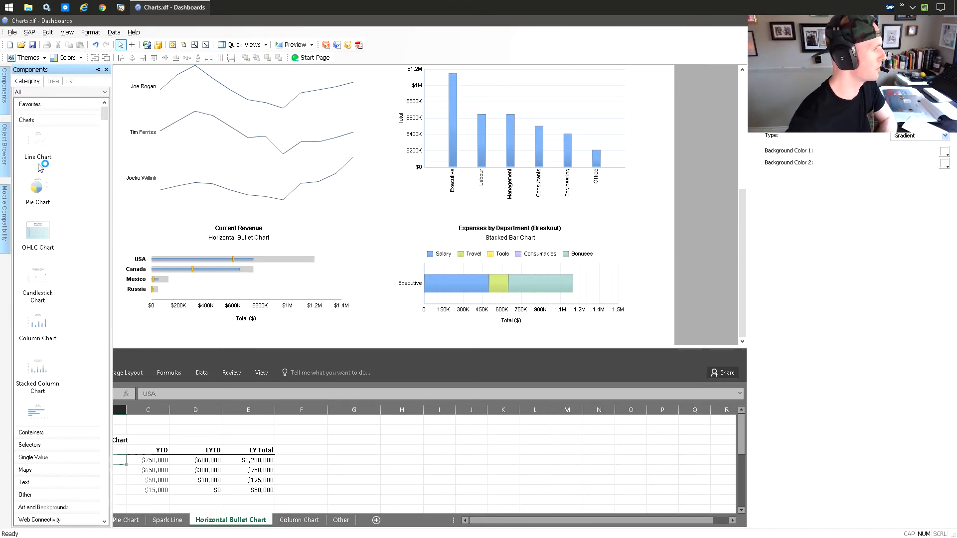
{"action": "left_click_drag", "start_coordinate": [42, 285], "coordinate": [192, 149]}
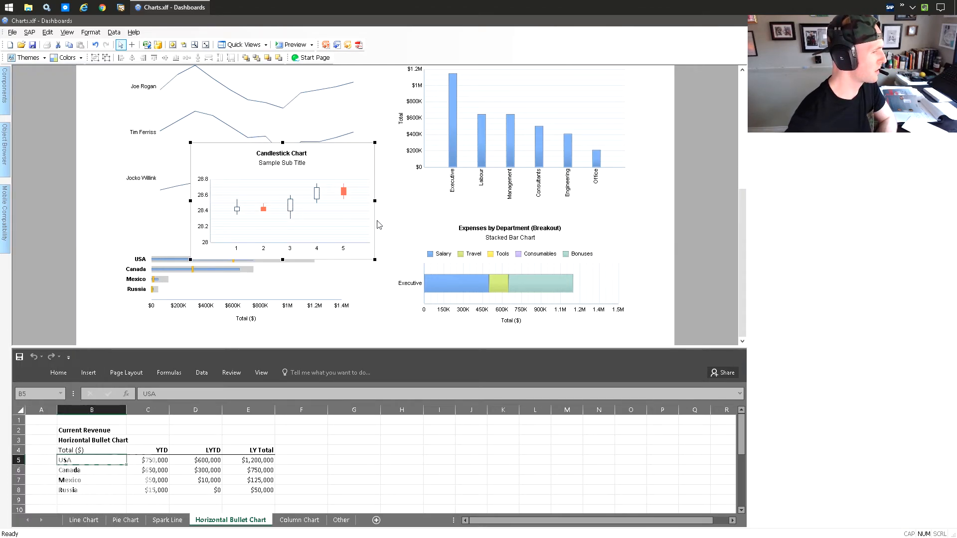
{"action": "key", "text": "Delete"}
Browse the available chart components and place a Bubble Plot on the canvas over the spark lines.
{"action": "mouse_move", "coordinate": [4, 94]}
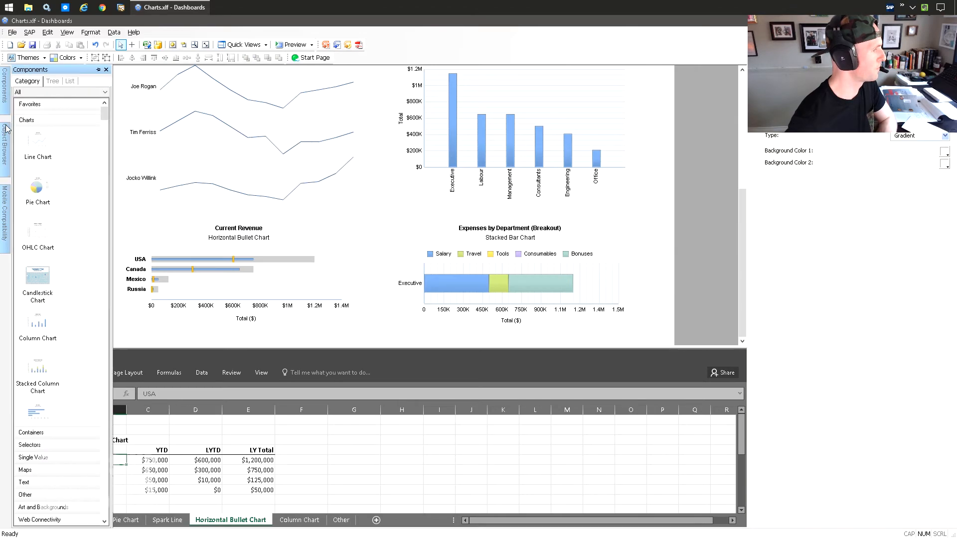
{"action": "scroll", "coordinate": [30, 259], "scroll_direction": "down", "scroll_amount": 2}
{"action": "scroll", "coordinate": [25, 243], "scroll_direction": "down", "scroll_amount": 4}
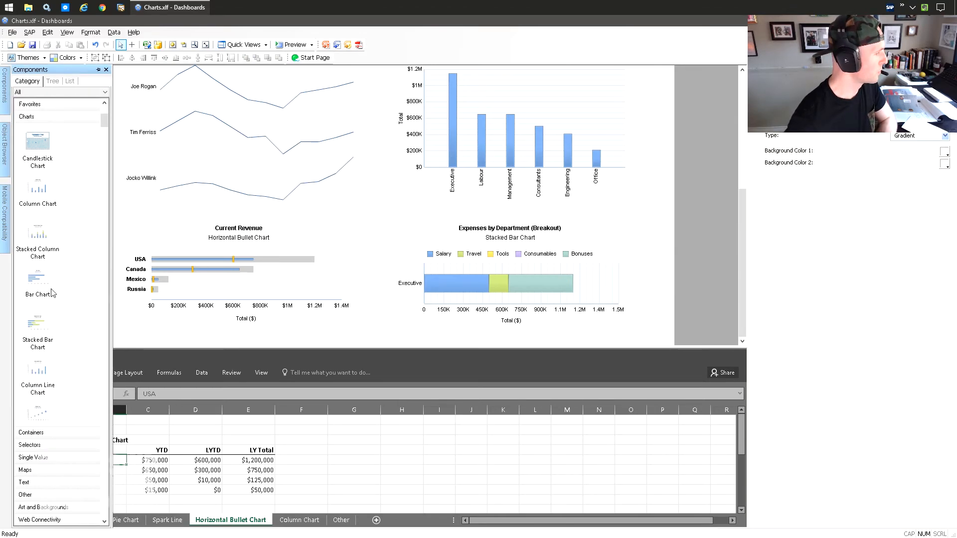
{"action": "scroll", "coordinate": [51, 278], "scroll_direction": "down", "scroll_amount": 1}
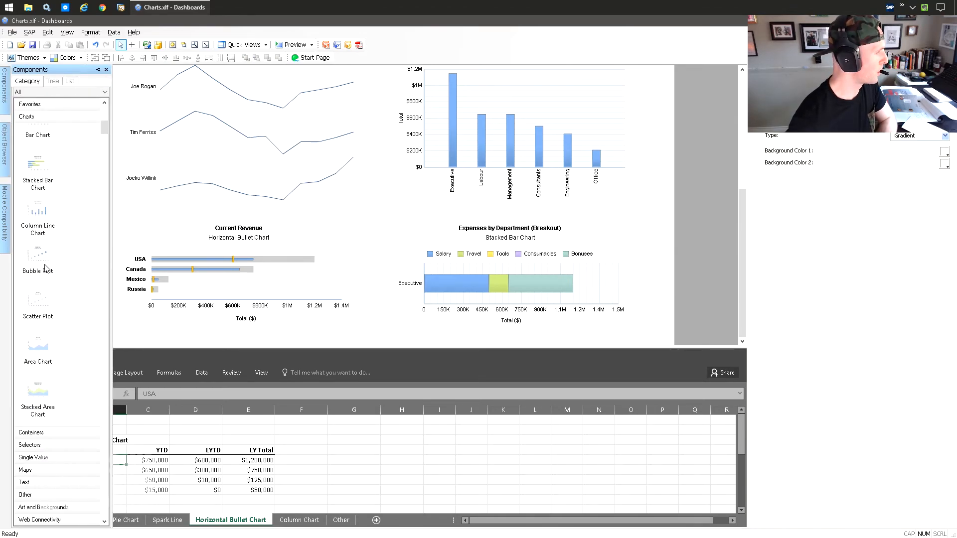
{"action": "left_click_drag", "start_coordinate": [39, 263], "coordinate": [231, 152]}
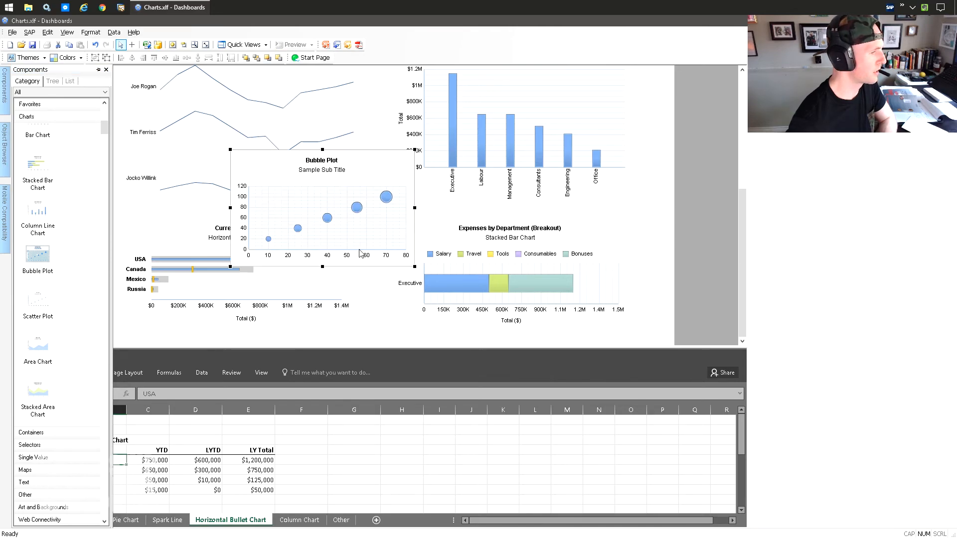
Delete the Bubble Plot from the canvas, then try out a Scatter Plot over the spark lines and delete it.
{"action": "key", "text": "Delete"}
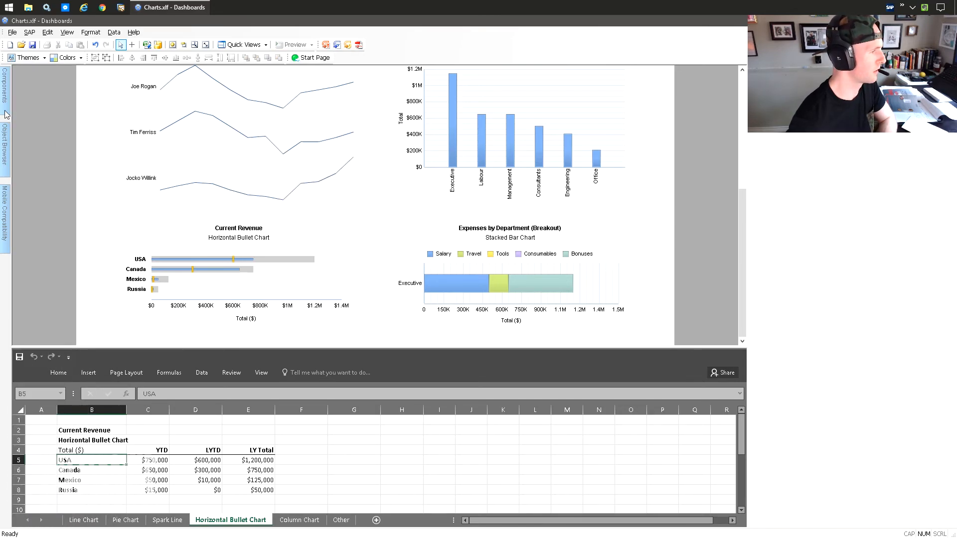
{"action": "mouse_move", "coordinate": [2, 88]}
{"action": "scroll", "coordinate": [85, 251], "scroll_direction": "down", "scroll_amount": 2}
{"action": "left_click_drag", "start_coordinate": [46, 210], "coordinate": [242, 162]}
{"action": "key", "text": "Delete"}
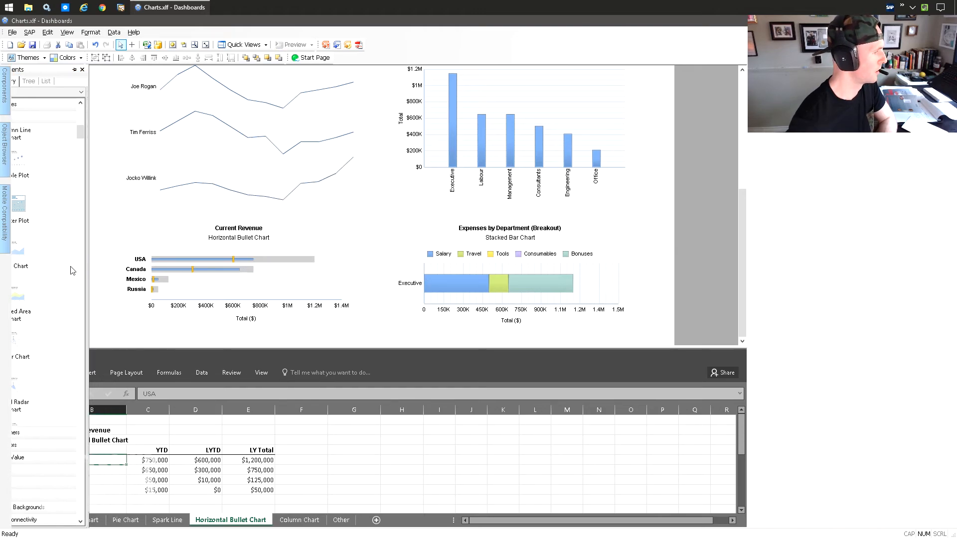
Pin the component list open, and sample a Radar Chart over the spark lines before deleting it.
{"action": "mouse_move", "coordinate": [7, 107]}
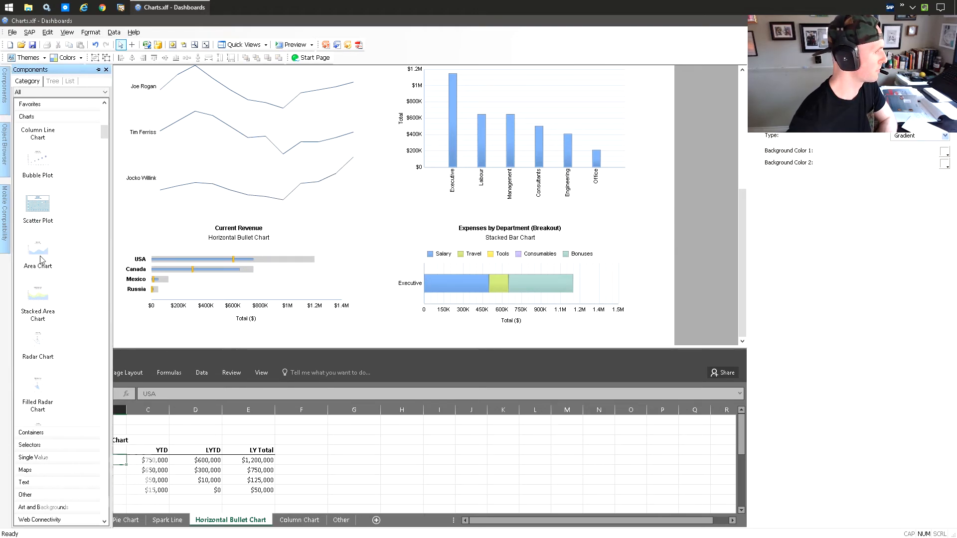
{"action": "left_click", "coordinate": [99, 69]}
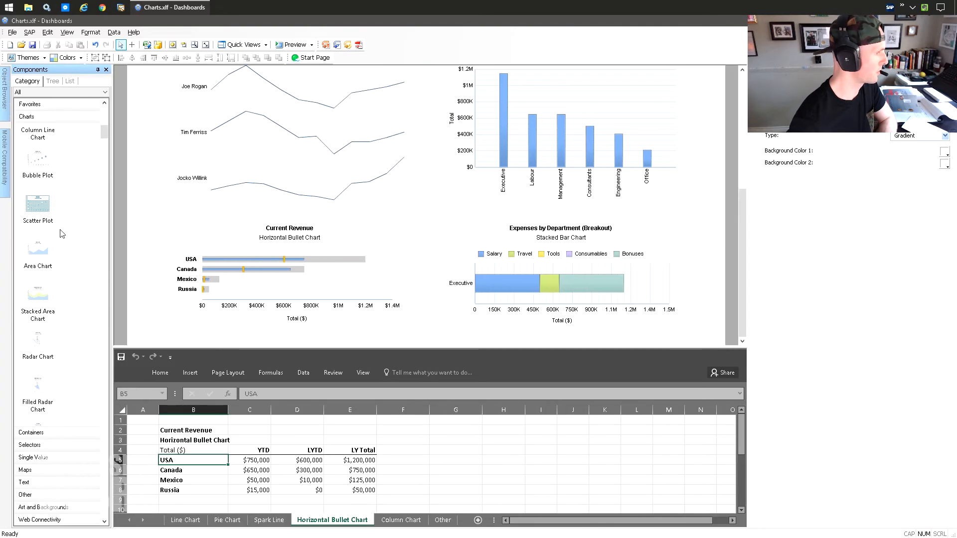
{"action": "scroll", "coordinate": [62, 234], "scroll_direction": "down", "scroll_amount": 2}
{"action": "left_click_drag", "start_coordinate": [40, 293], "coordinate": [259, 117]}
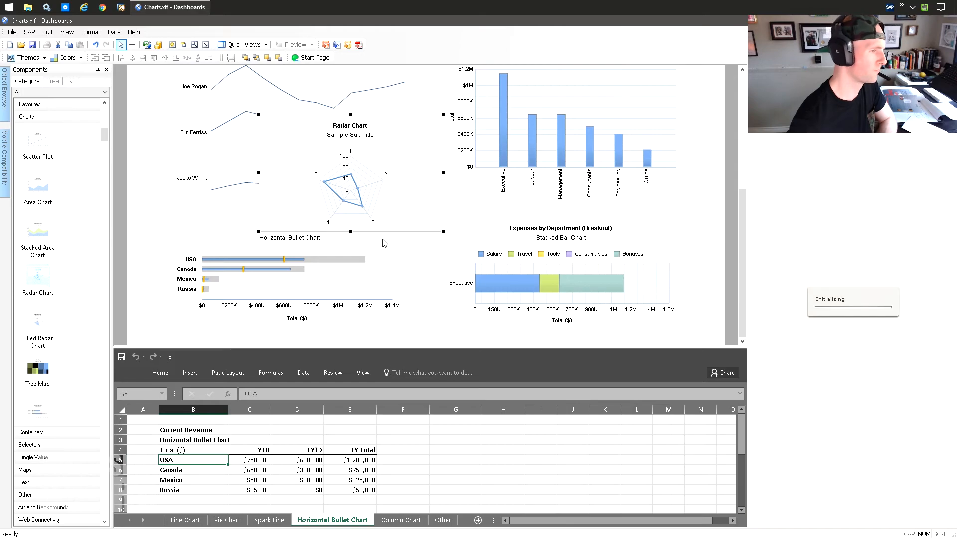
{"action": "key", "text": "Delete"}
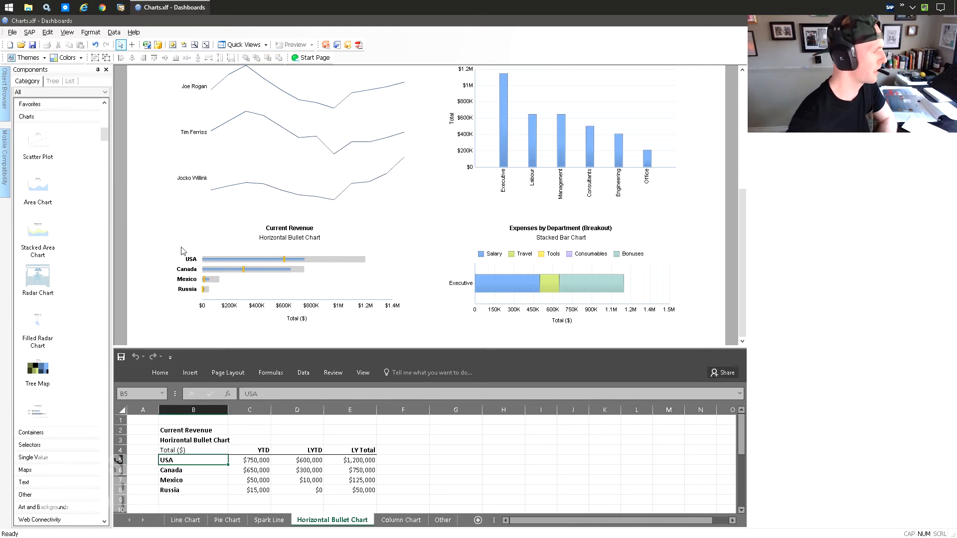
Sample a Tree Map and a Vertical Bullet Chart over the spark lines and bullet chart, deleting each one after viewing it.
{"action": "left_click_drag", "start_coordinate": [38, 368], "coordinate": [227, 180]}
{"action": "key", "text": "Delete"}
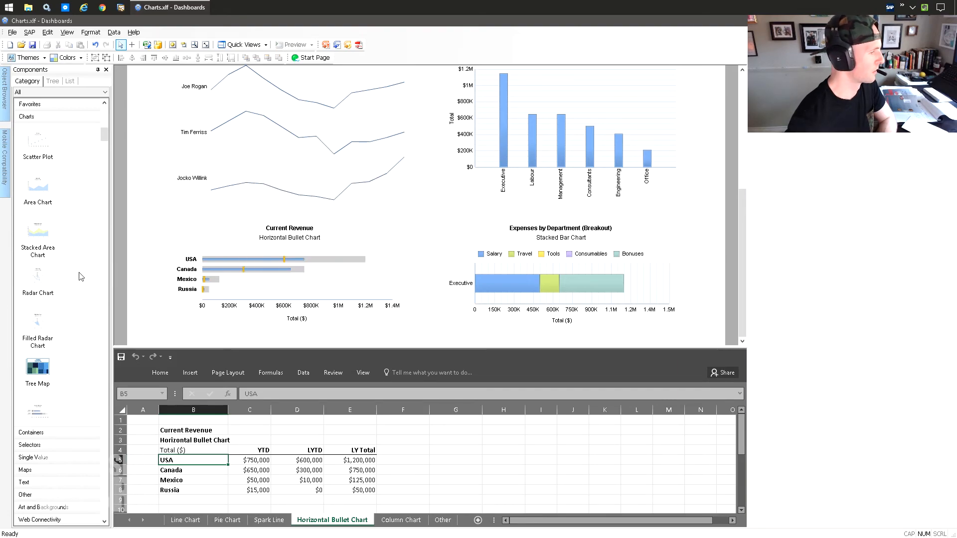
{"action": "scroll", "coordinate": [86, 273], "scroll_direction": "down", "scroll_amount": 2}
{"action": "scroll", "coordinate": [51, 335], "scroll_direction": "down", "scroll_amount": 2}
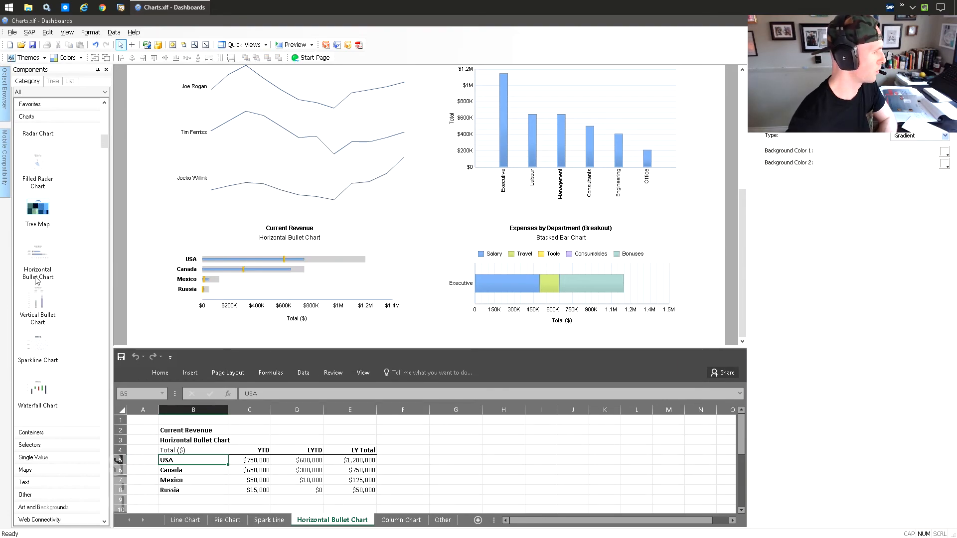
{"action": "left_click_drag", "start_coordinate": [36, 305], "coordinate": [280, 212]}
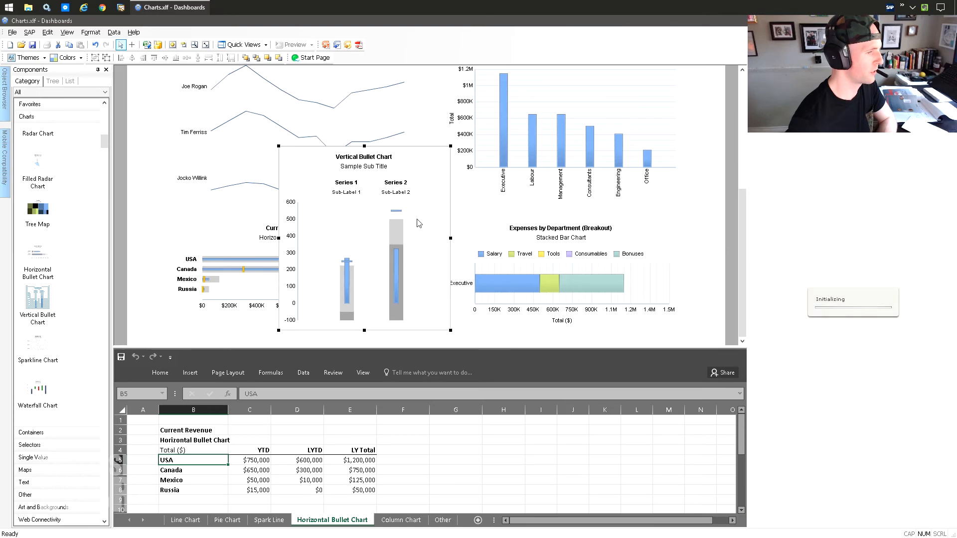
{"action": "key", "text": "Delete"}
Sample a Waterfall Chart and a Marimekko Chart in the middle of the canvas, deleting each one after viewing it.
{"action": "scroll", "coordinate": [53, 319], "scroll_direction": "down", "scroll_amount": 2}
{"action": "left_click_drag", "start_coordinate": [50, 321], "coordinate": [327, 146]}
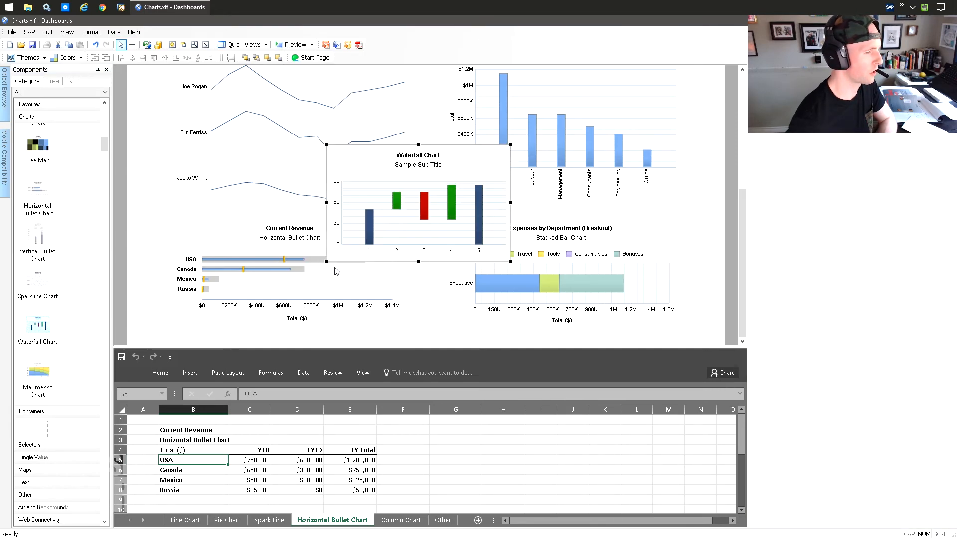
{"action": "key", "text": "Delete"}
{"action": "left_click_drag", "start_coordinate": [46, 381], "coordinate": [300, 143]}
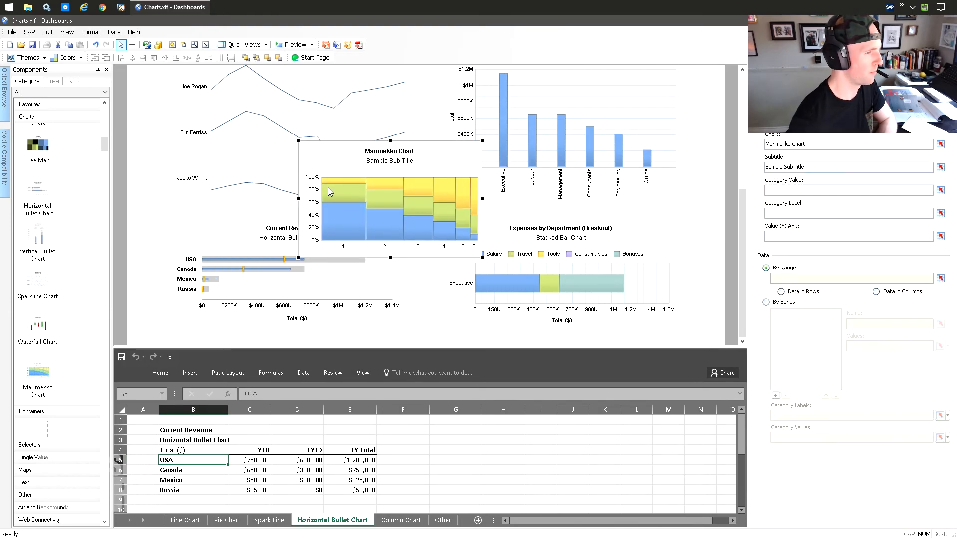
{"action": "key", "text": "Delete"}
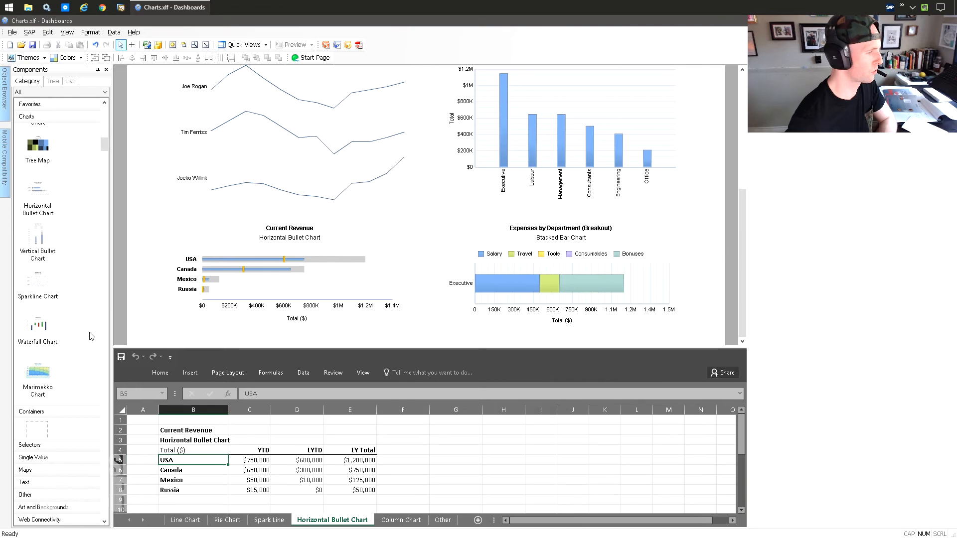
Review the remaining chart components and the dashboard's existing charts, and generate a preview of the dashboard.
{"action": "scroll", "coordinate": [70, 318], "scroll_direction": "down", "scroll_amount": 3}
{"action": "scroll", "coordinate": [74, 320], "scroll_direction": "up", "scroll_amount": 2}
{"action": "scroll", "coordinate": [73, 317], "scroll_direction": "up", "scroll_amount": 5}
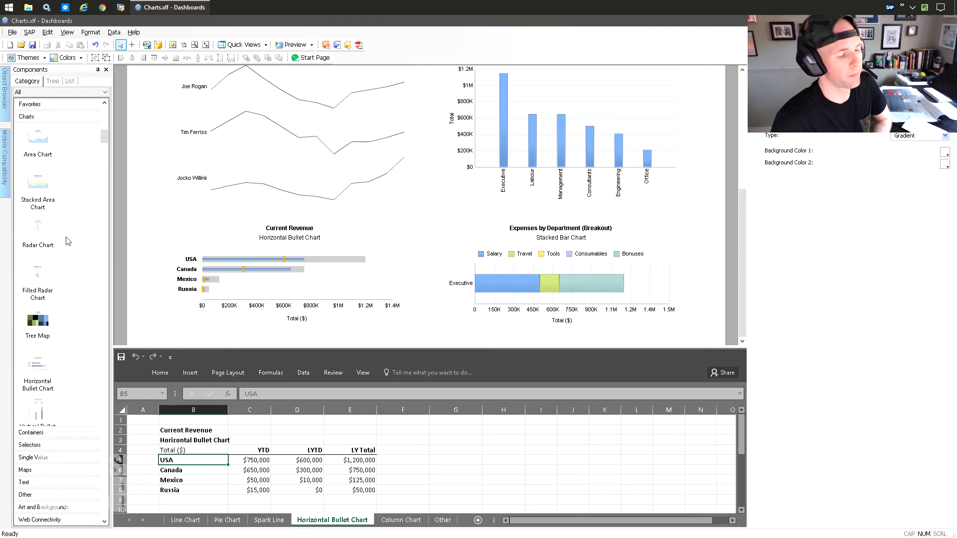
{"action": "scroll", "coordinate": [369, 221], "scroll_direction": "up", "scroll_amount": 3}
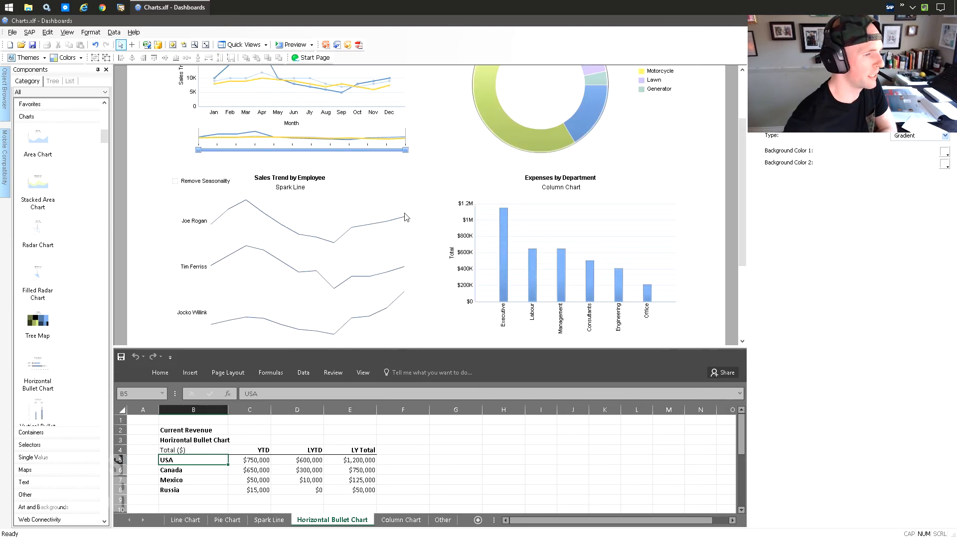
{"action": "scroll", "coordinate": [382, 203], "scroll_direction": "up", "scroll_amount": 2}
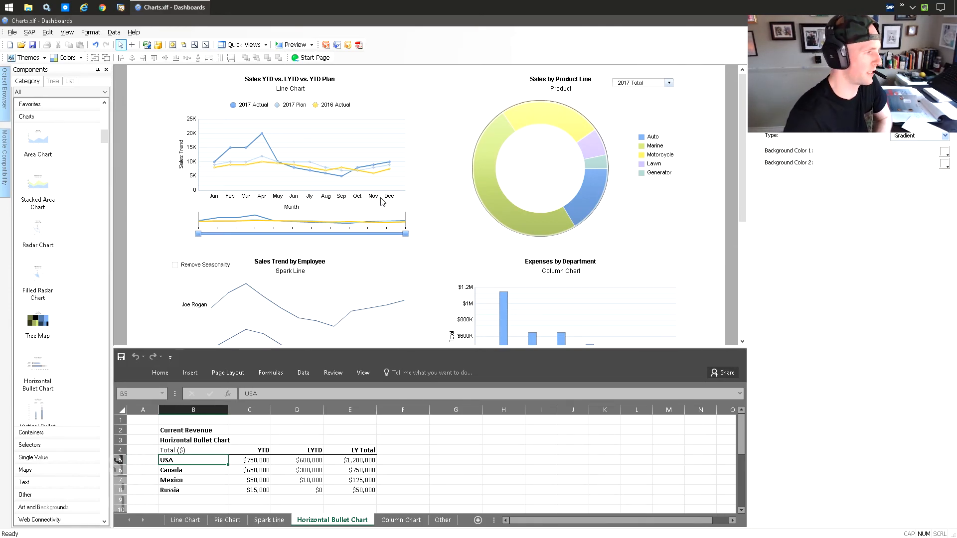
{"action": "scroll", "coordinate": [60, 326], "scroll_direction": "up", "scroll_amount": 6}
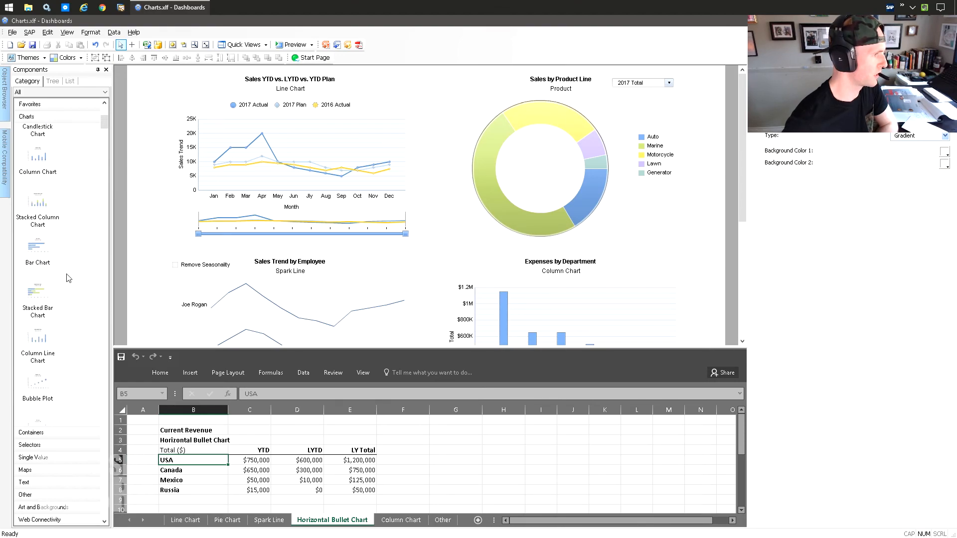
{"action": "scroll", "coordinate": [65, 224], "scroll_direction": "up", "scroll_amount": 2}
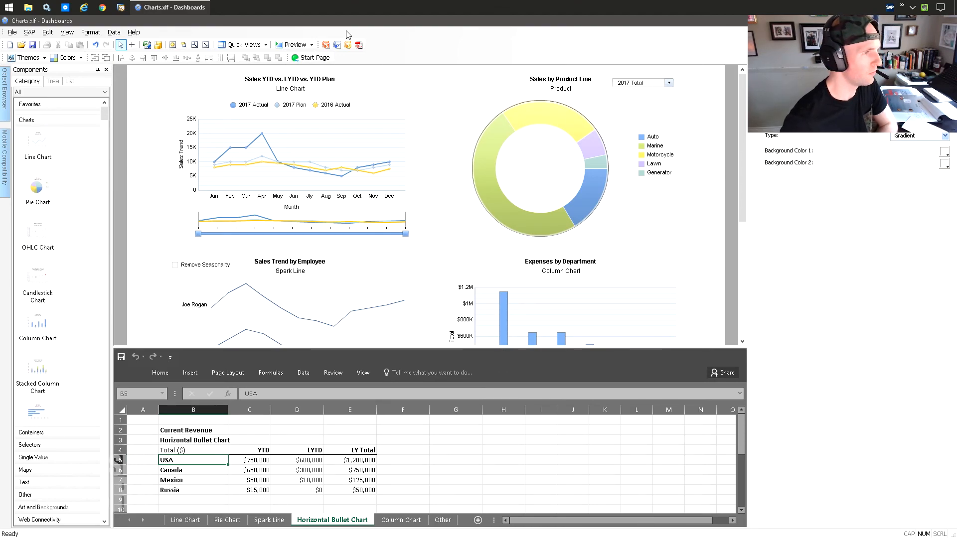
{"action": "left_click", "coordinate": [287, 44]}
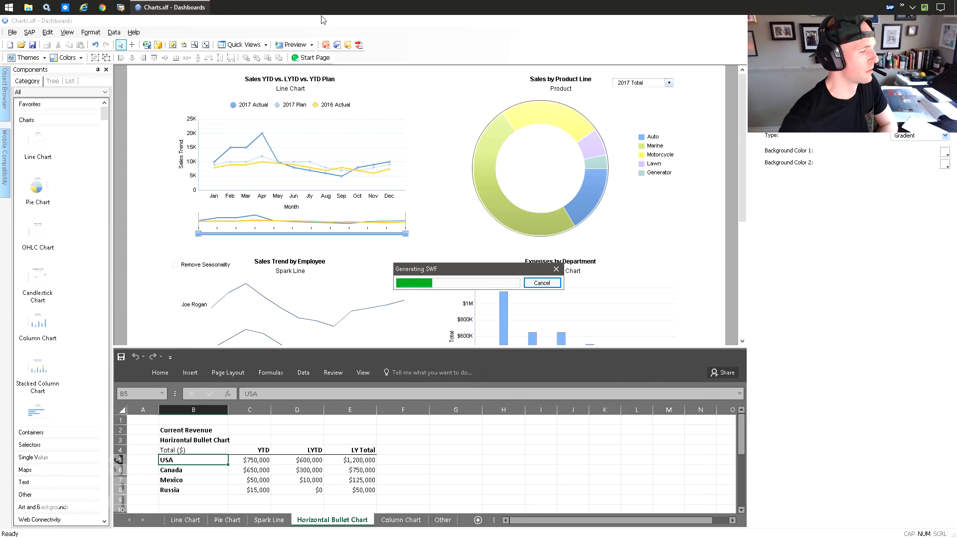